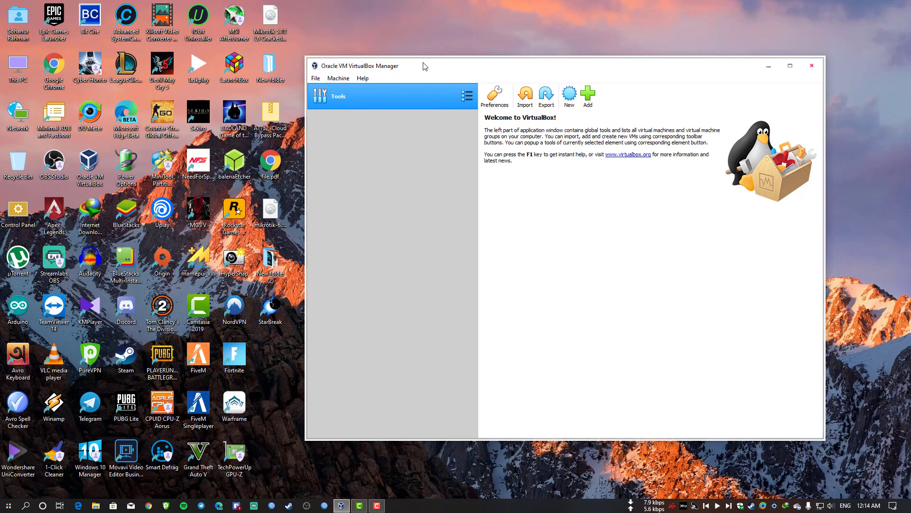
Reposition the VirtualBox Manager window and select mikrotik-6.44.6_2.iso on the desktop.
left_click_drag(424, 66, 376, 74)
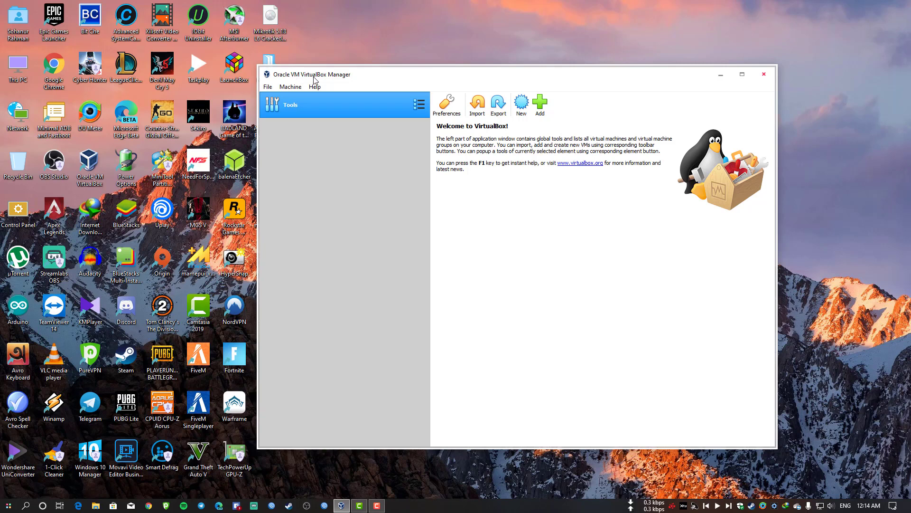
left_click_drag(314, 79, 521, 107)
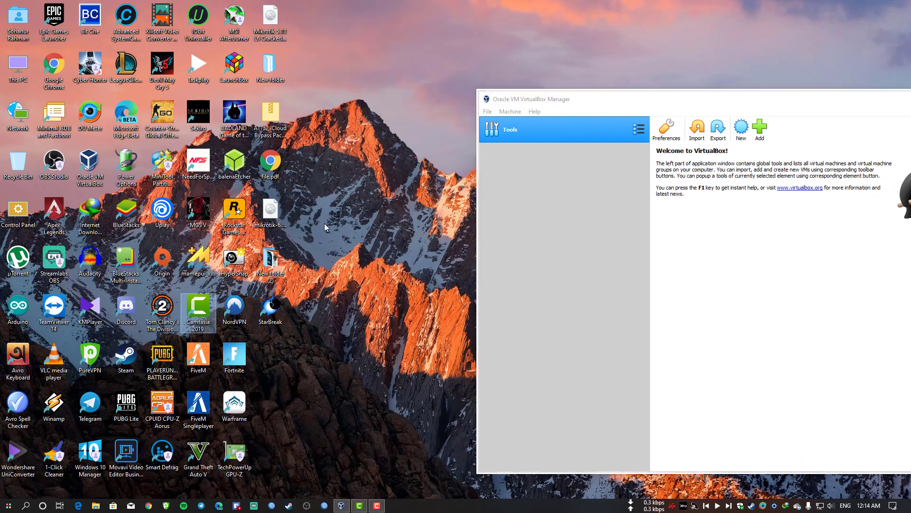
left_click(270, 213)
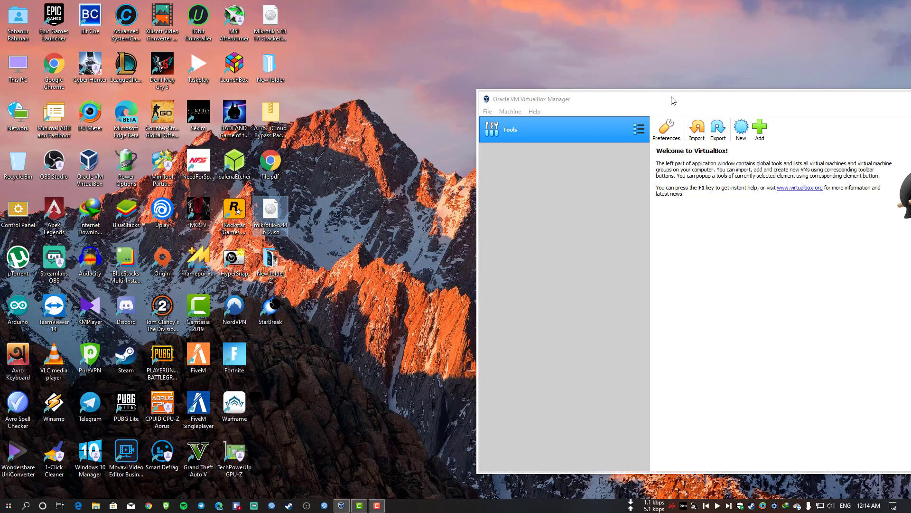
left_click_drag(673, 101, 535, 104)
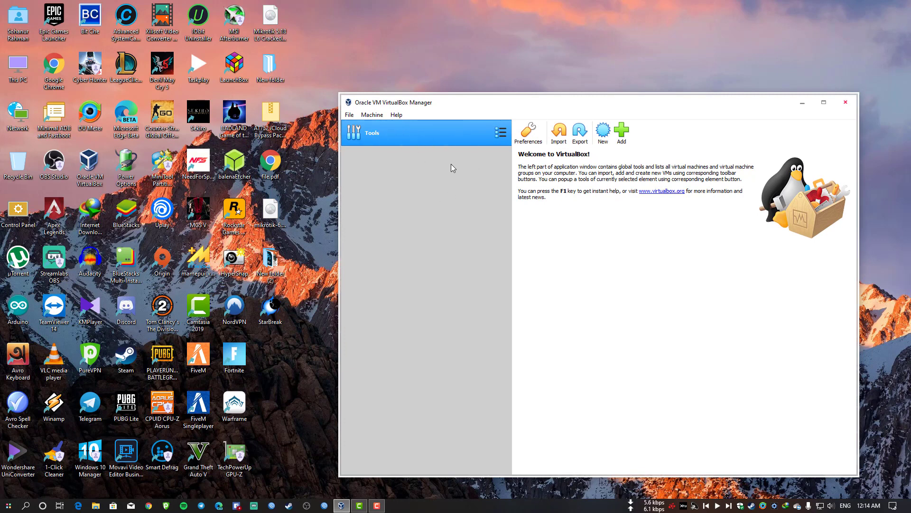
Start a new virtual machine named 'Windows XP'.
left_click(601, 133)
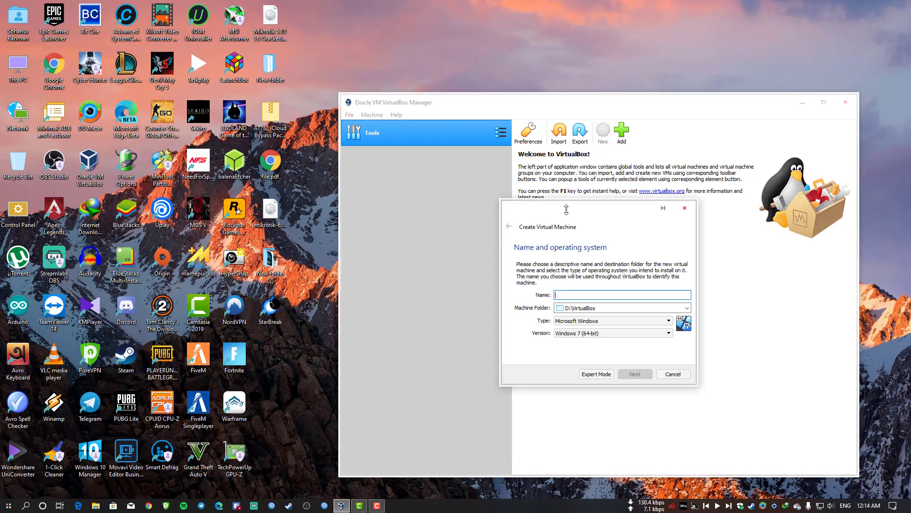
type("WInd")
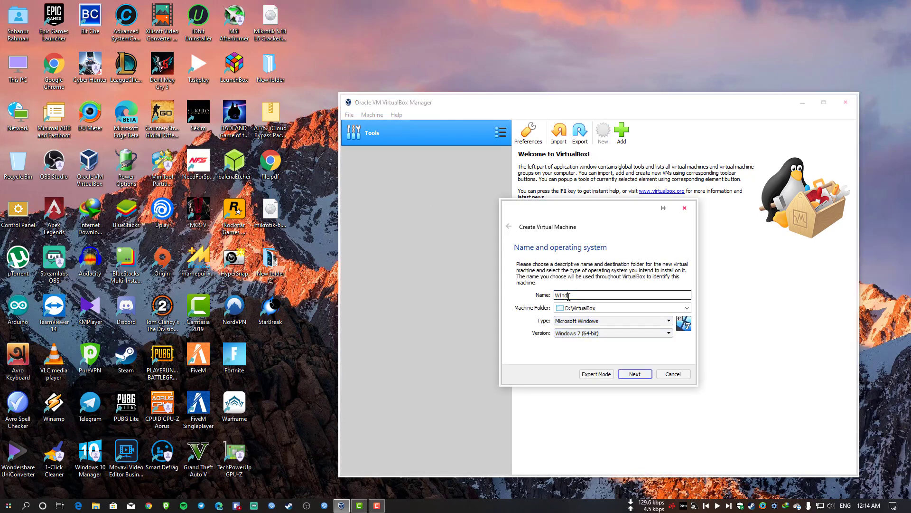
type("ows")
key("BackSpace")
key("BackSpace")
key("BackSpace")
key("BackSpace")
key("BackSpace")
key("BackSpace")
key("BackSpace")
type("Windows XP")
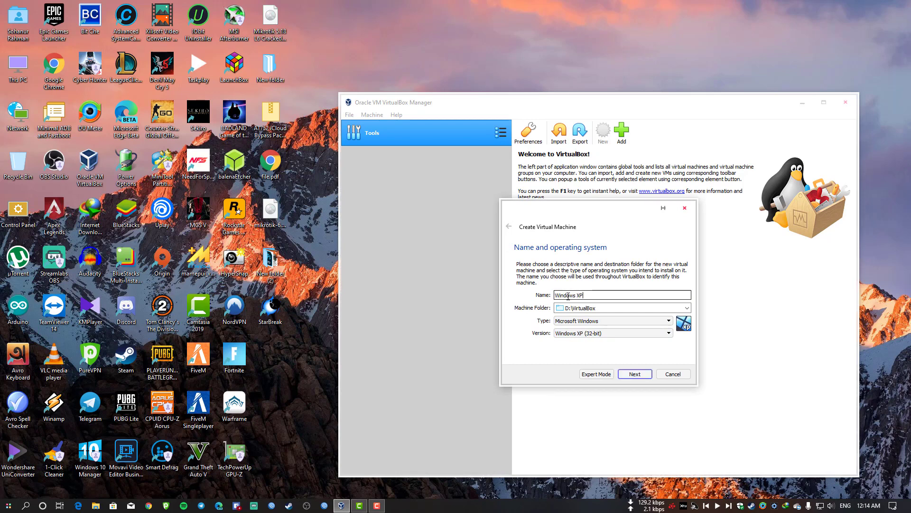
left_click(635, 374)
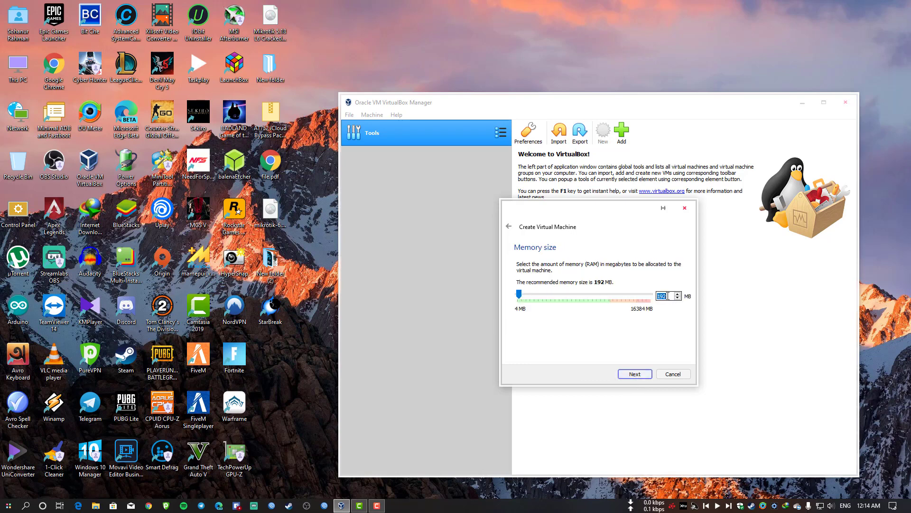
Give it 2048 MB memory and a dynamically allocated 10 GB VDI disk, then create it.
left_click(667, 295)
type("2048")
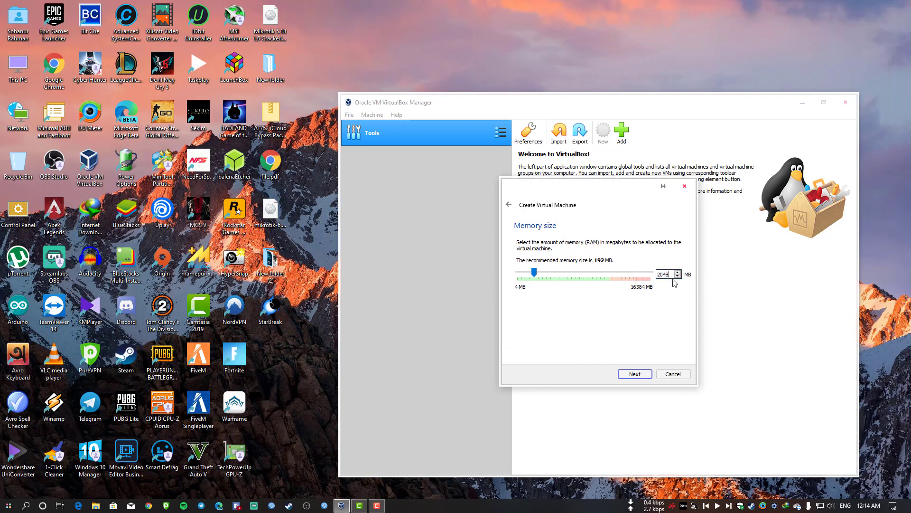
left_click(641, 375)
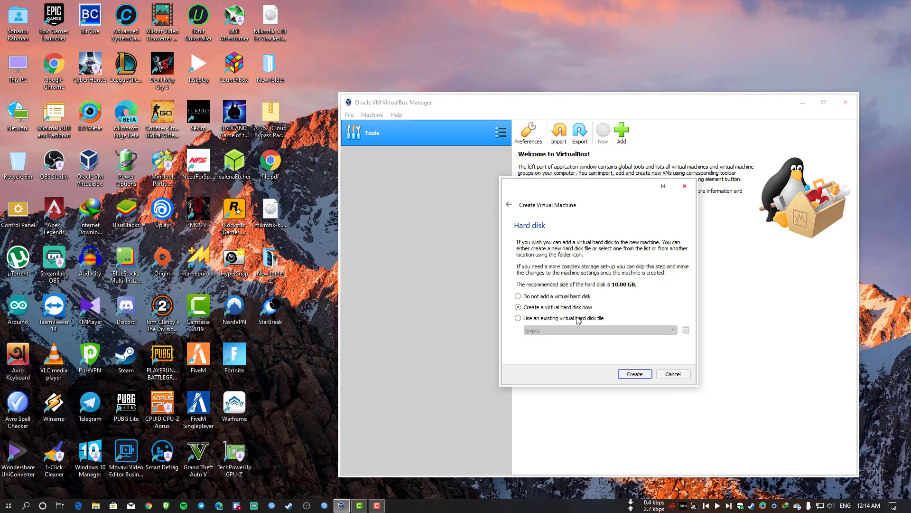
left_click(633, 374)
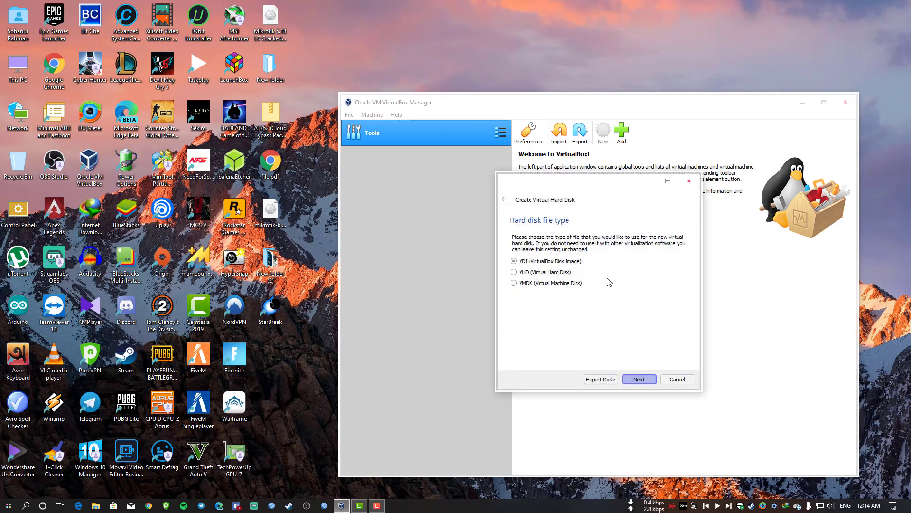
left_click(650, 380)
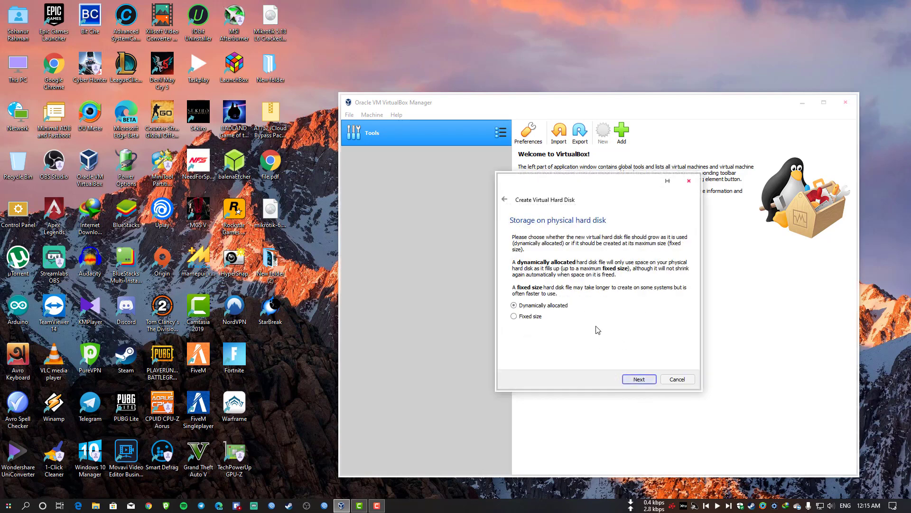
left_click(641, 378)
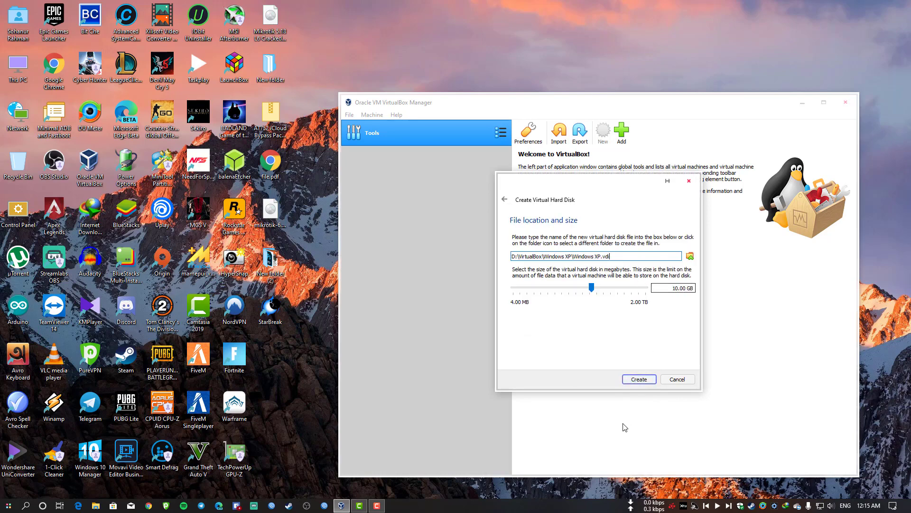
left_click(639, 379)
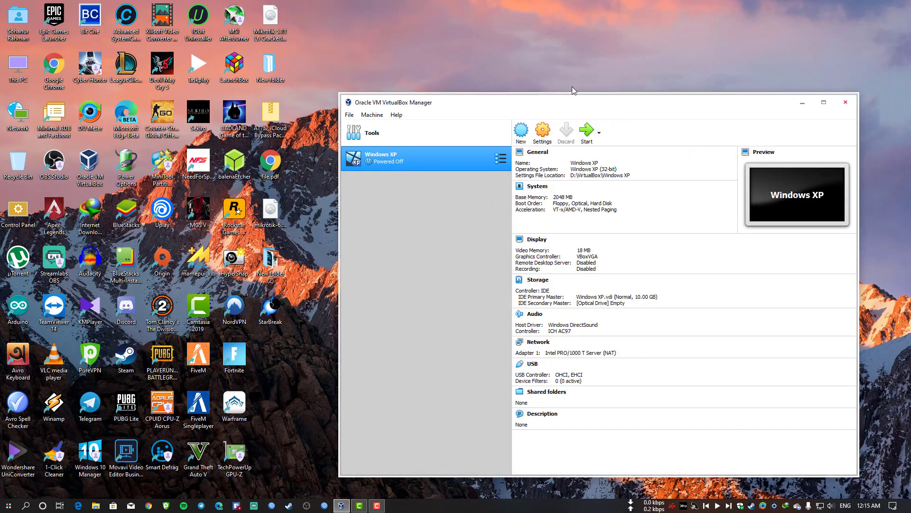
In Windows XP's settings, review the Display and System pages, then select Storage's empty optical drive.
left_click(546, 142)
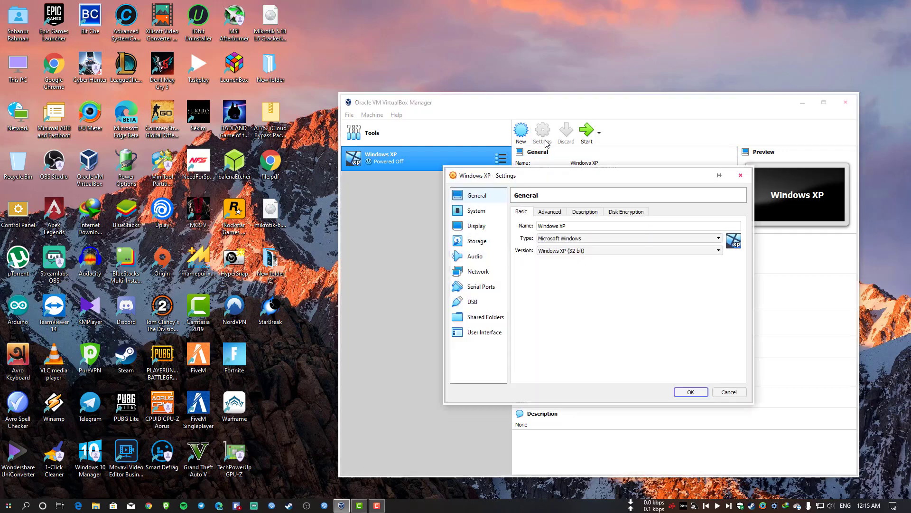
left_click_drag(543, 179, 458, 175)
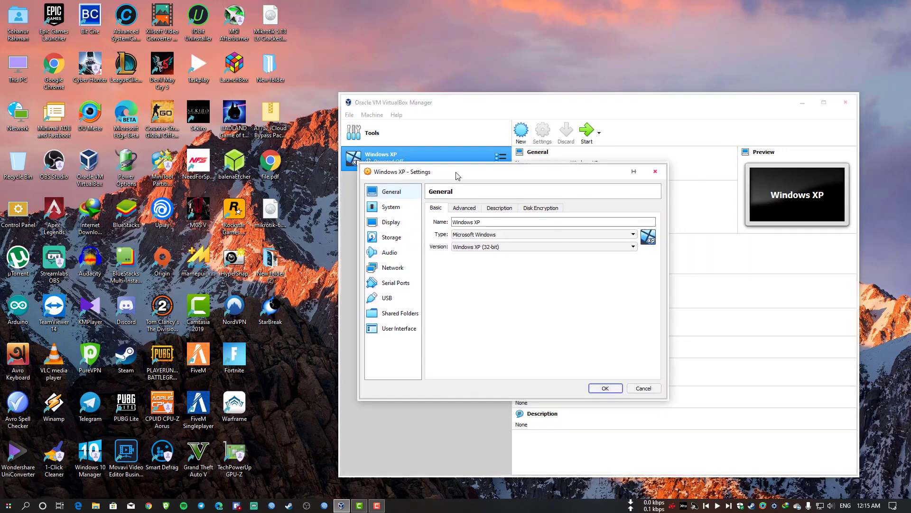
left_click(491, 247)
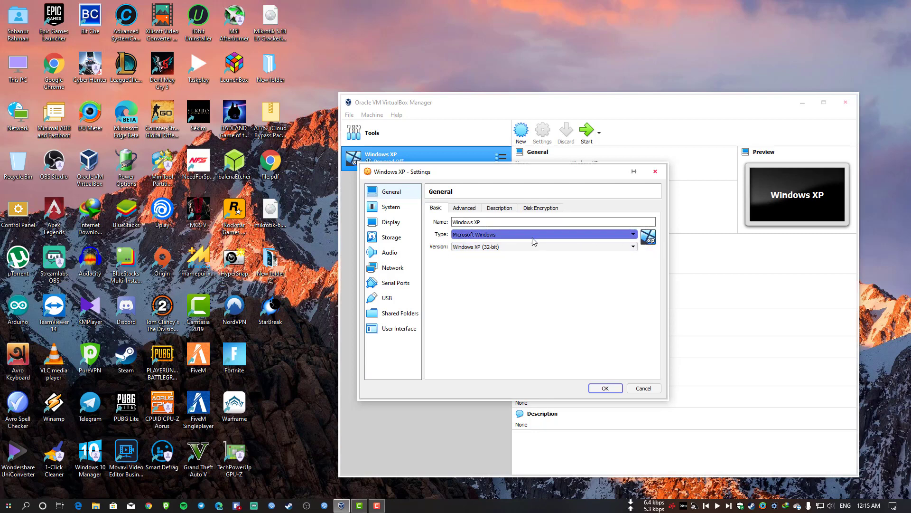
left_click(391, 221)
left_click(390, 207)
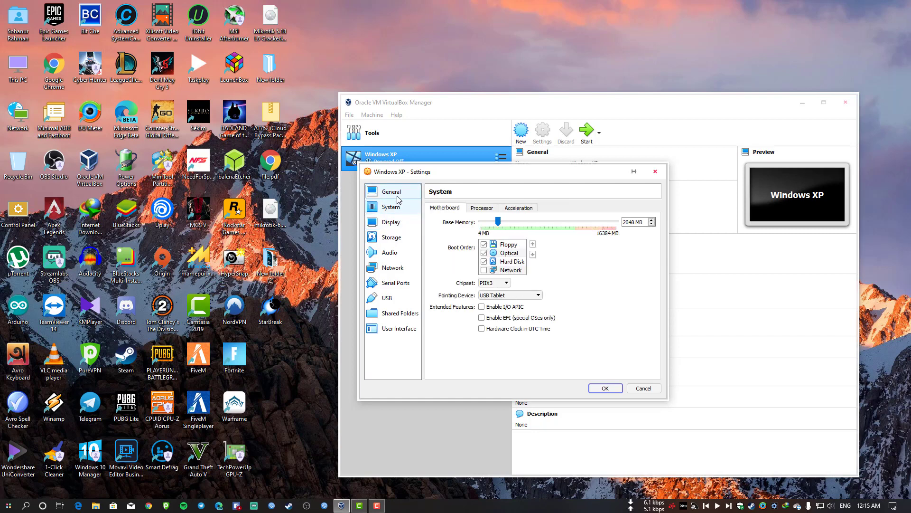
left_click(403, 239)
left_click(462, 240)
Mount the Windows XP Professional SP3 ISO from D:\Softwares\OS into the optical drive.
left_click(656, 217)
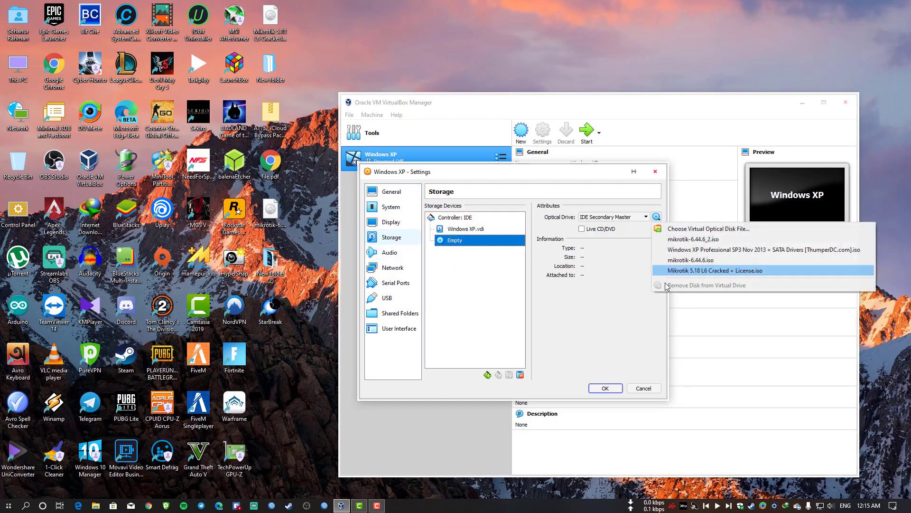
left_click(712, 228)
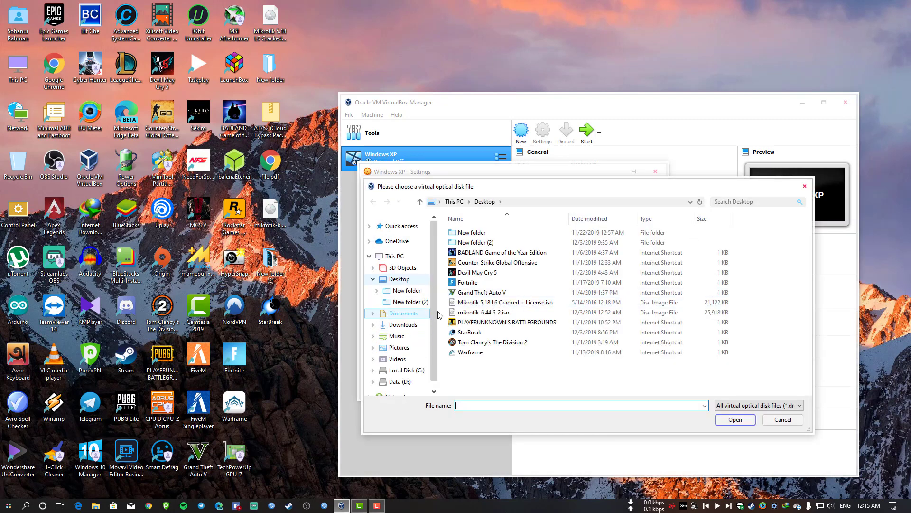
scroll(414, 330, "down", 1)
left_click(400, 362)
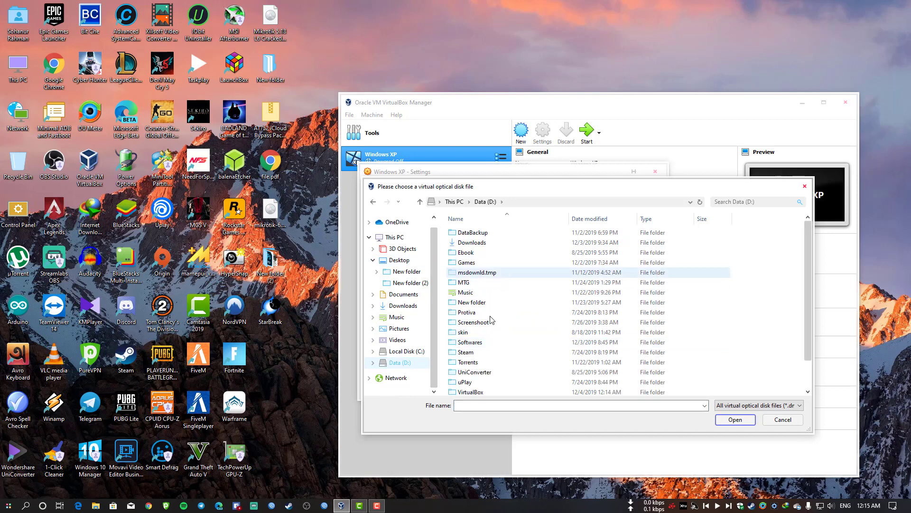
double_click(489, 311)
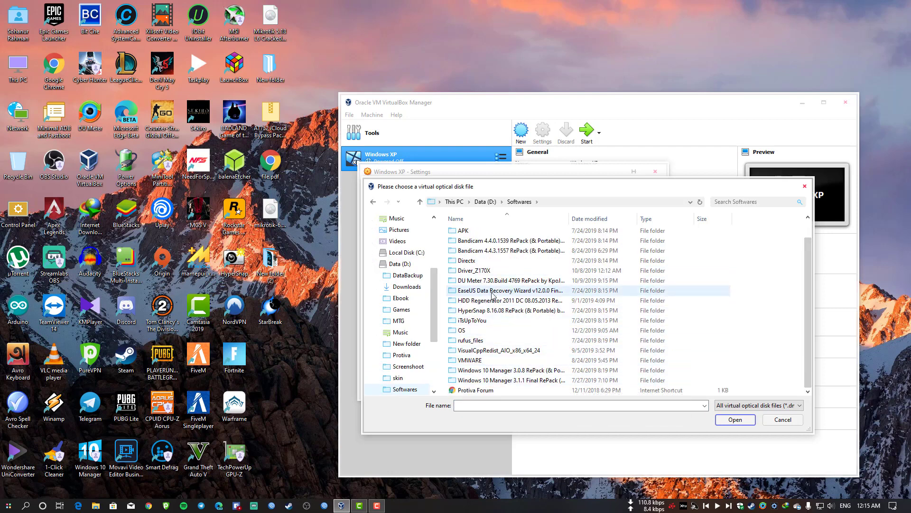
double_click(468, 329)
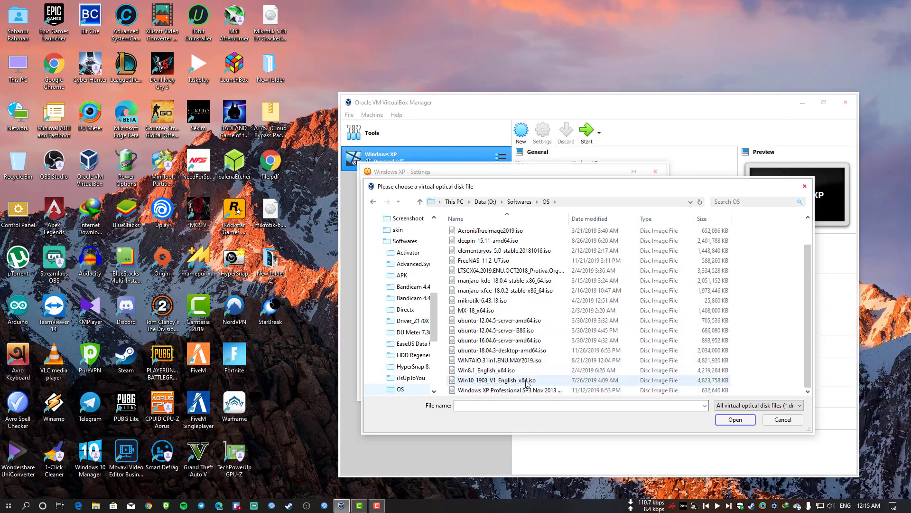
left_click(501, 392)
double_click(501, 392)
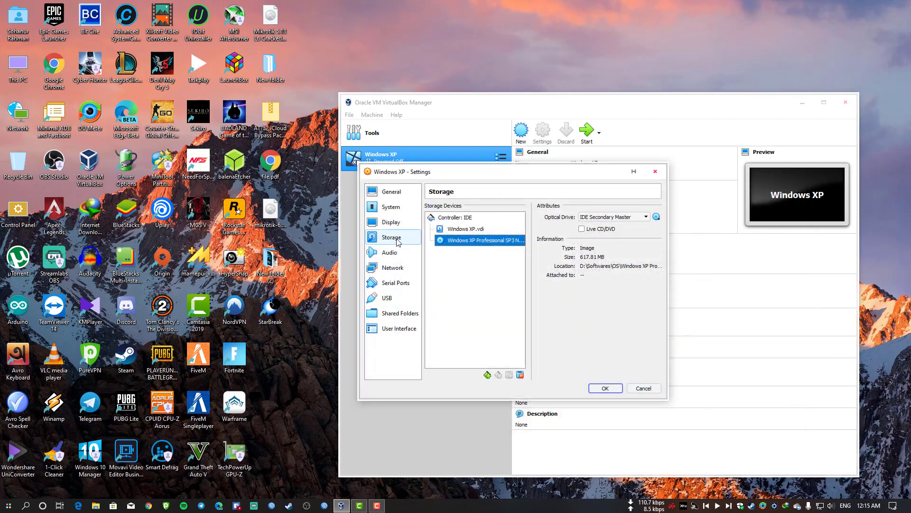
left_click(392, 267)
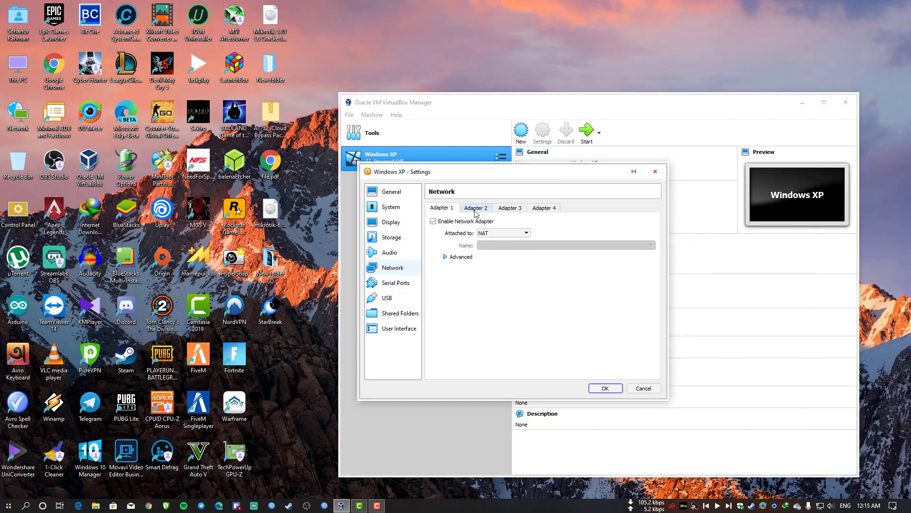
Leave Adapter 1 on NAT, enable Adapter 2 as Host-only Adapter, save, and start Windows XP.
left_click(503, 232)
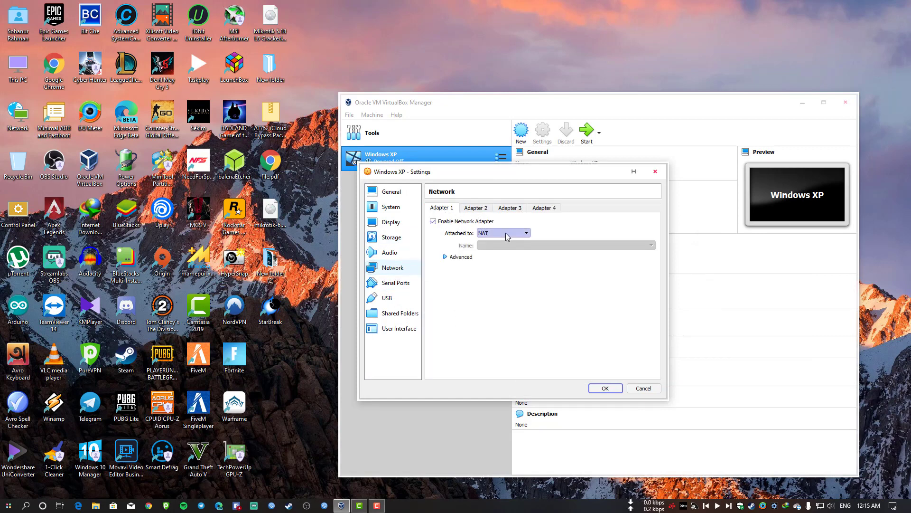
left_click(569, 289)
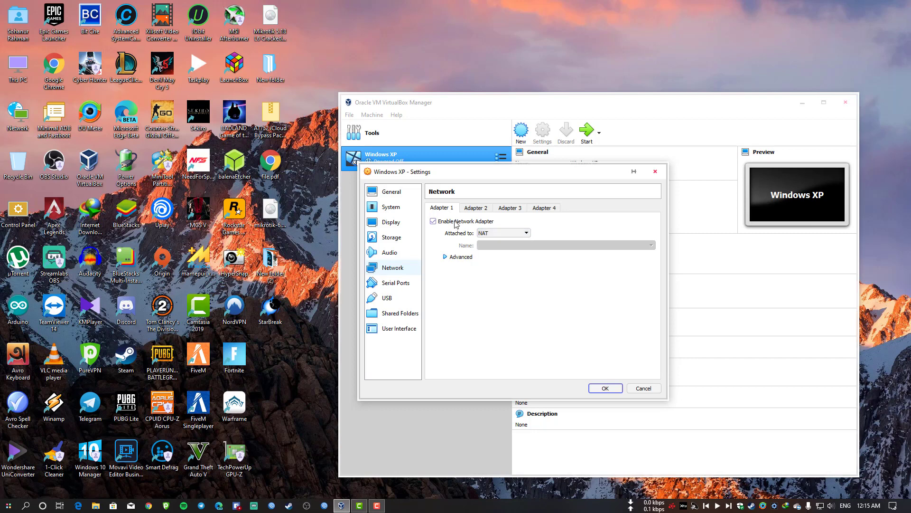
left_click(482, 209)
left_click(465, 222)
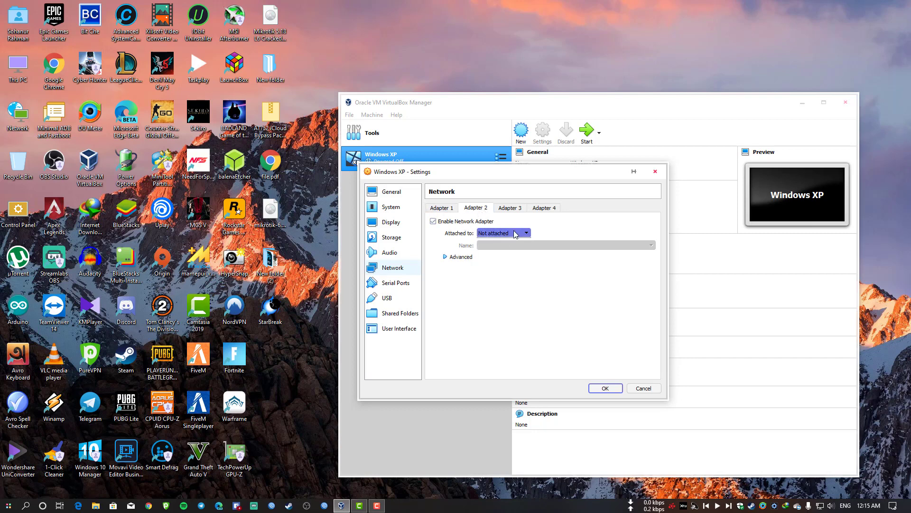
left_click(517, 232)
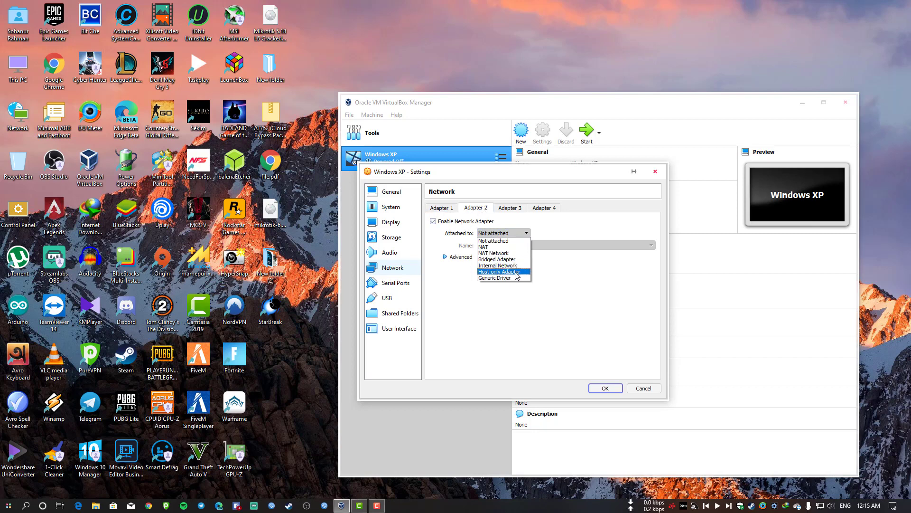
left_click(512, 273)
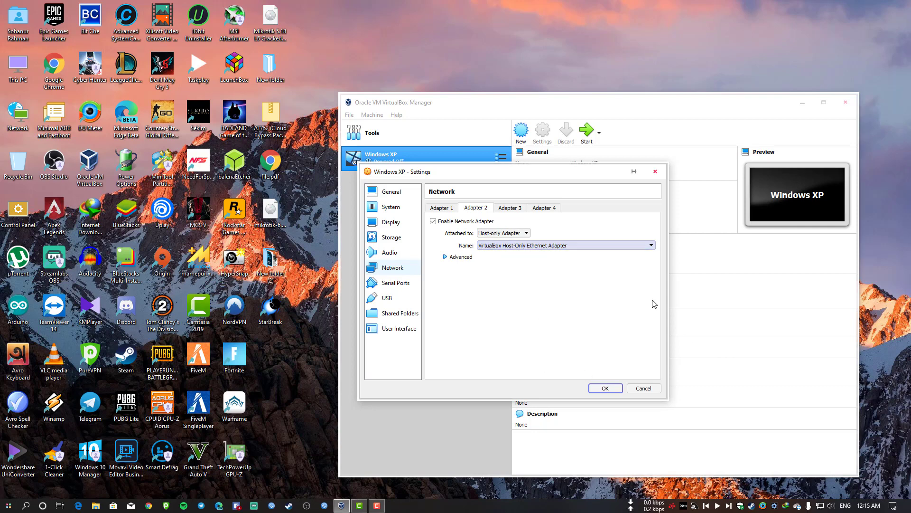
left_click(605, 388)
left_click(593, 136)
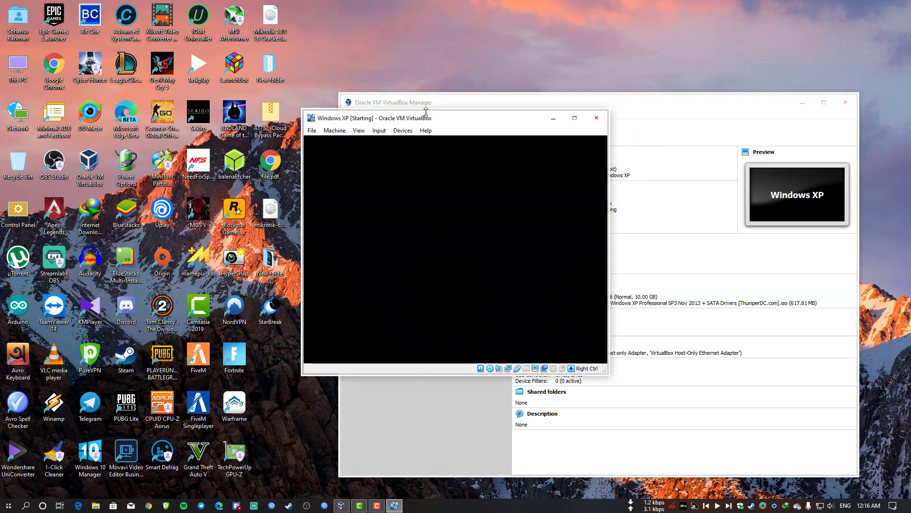
Move the booting Windows XP VM window aside to uncover the Manager.
left_click_drag(465, 118, 613, 110)
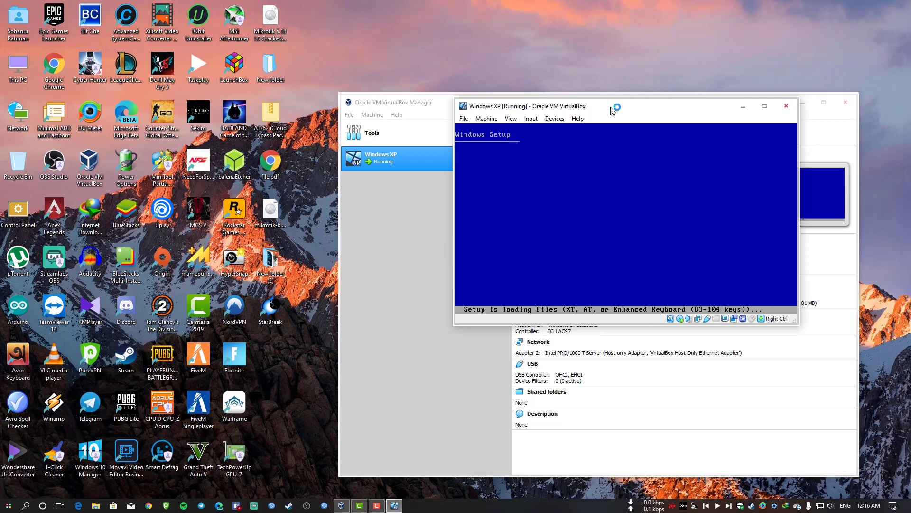
left_click_drag(612, 109, 475, 97)
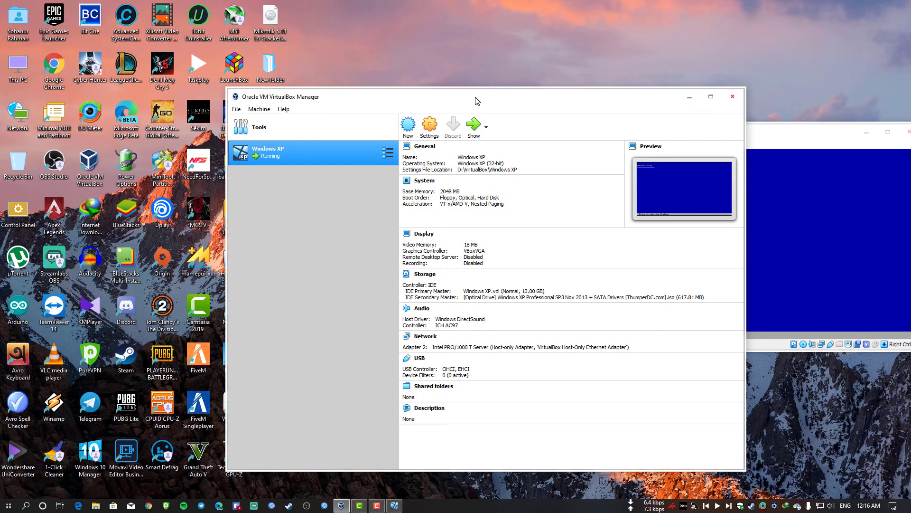
Create a new Linux machine 'Mikeorik' with 1024 MB memory and a dynamically allocated VDI disk.
left_click(409, 125)
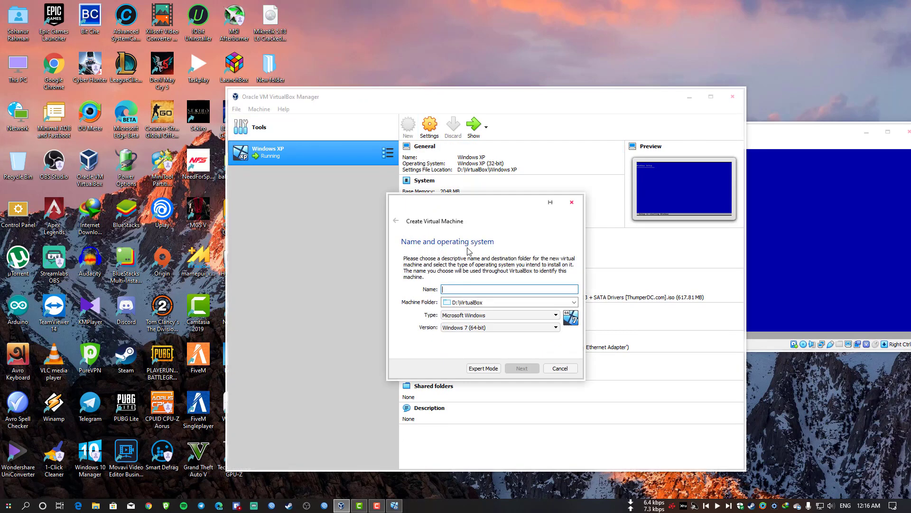
type("Mikeorik")
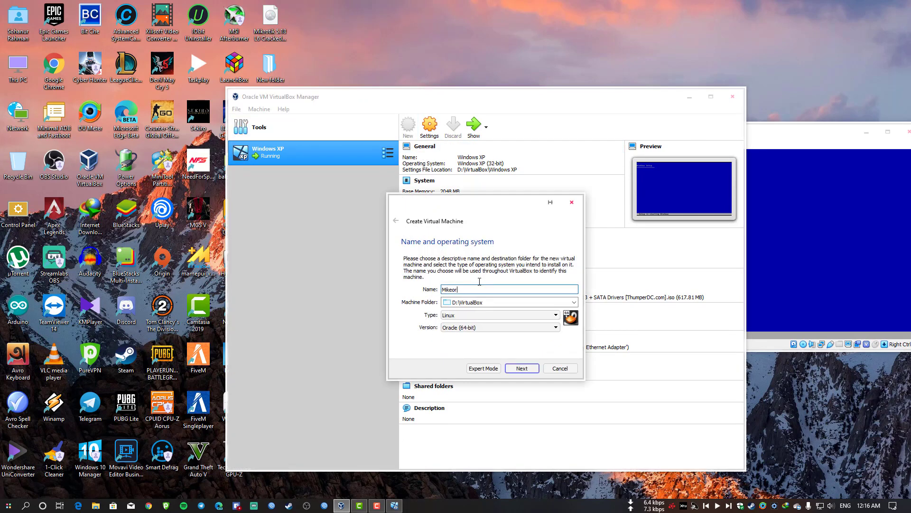
left_click(521, 369)
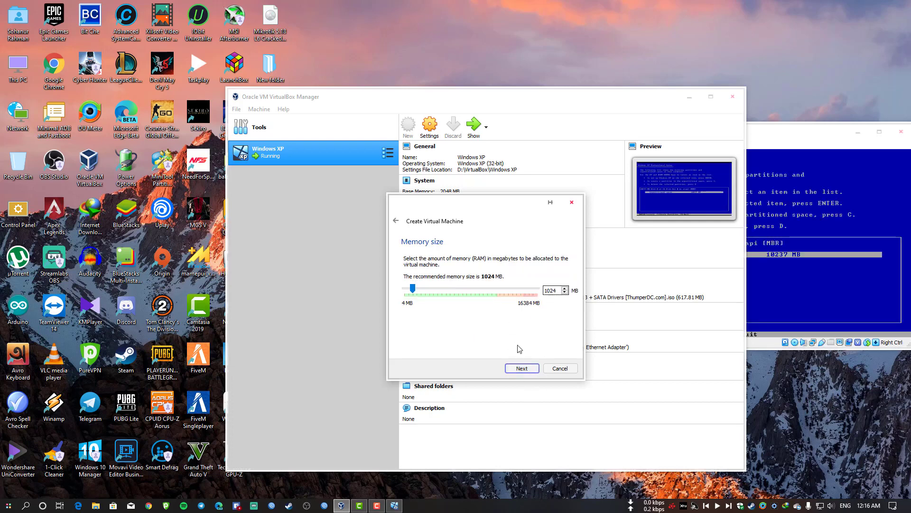
left_click(523, 369)
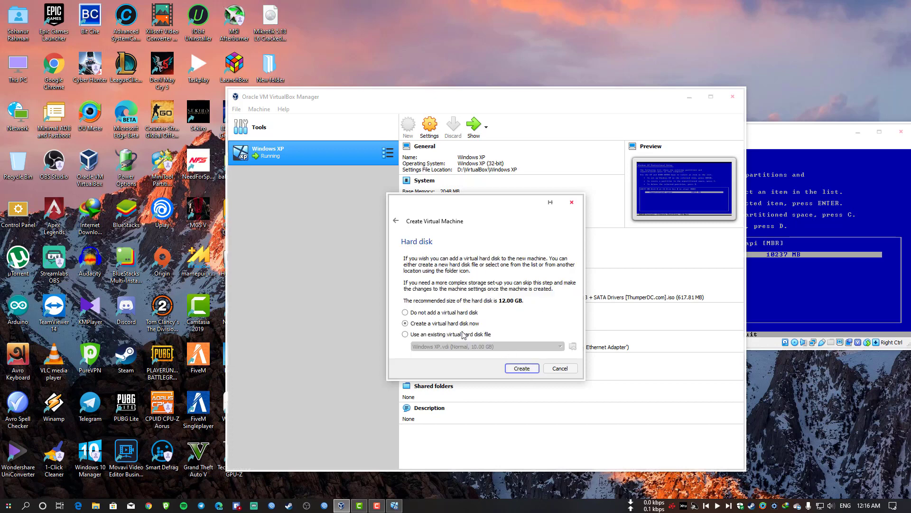
left_click(522, 369)
left_click(526, 383)
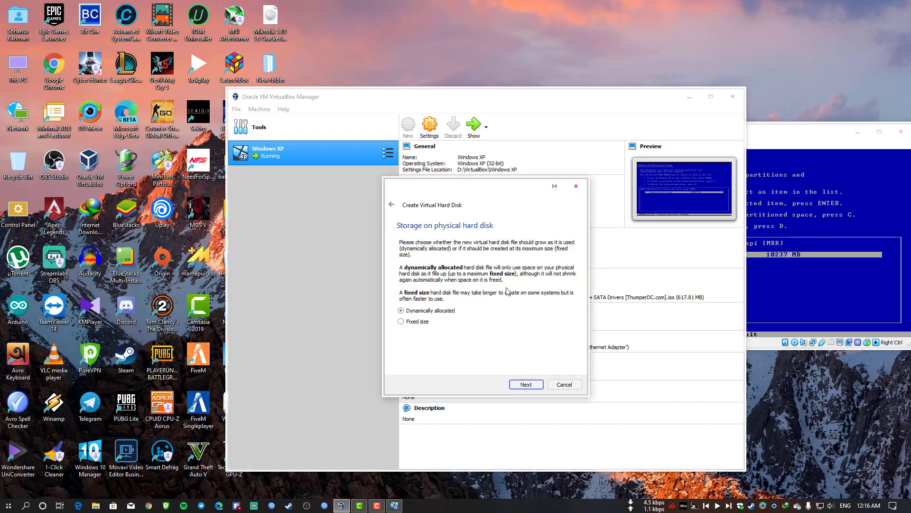
left_click(528, 384)
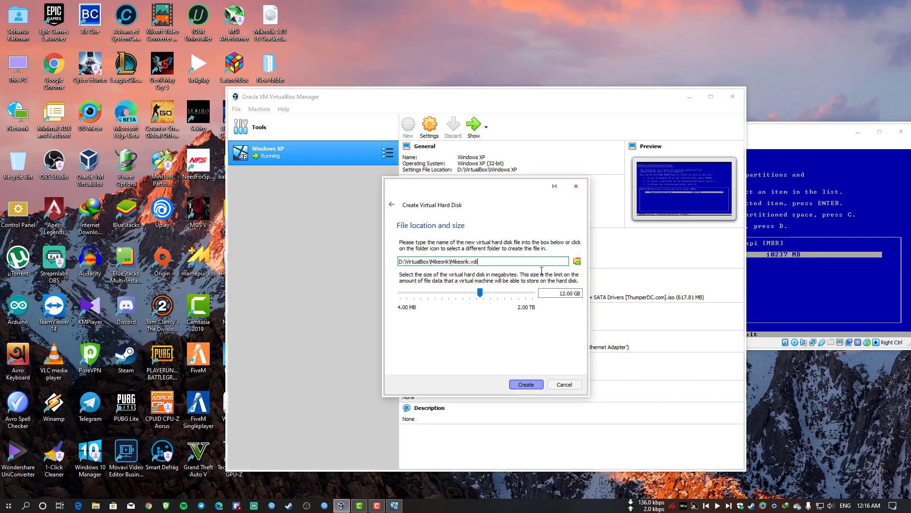
Set the disk size to 1.00 GB and finish creating the machine.
left_click(563, 294)
left_click_drag(563, 294, 517, 306)
key("BackSpace")
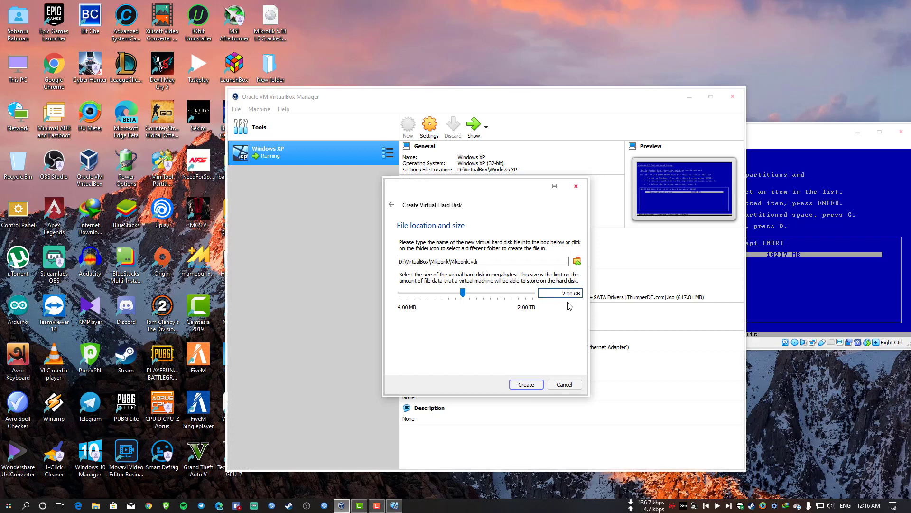
key("Delete")
key("Delete")
type("1.")
left_click(526, 384)
In XP Setup, create a partition in the unpartitioned space and quick-format it as NTFS.
left_click_drag(811, 140, 616, 138)
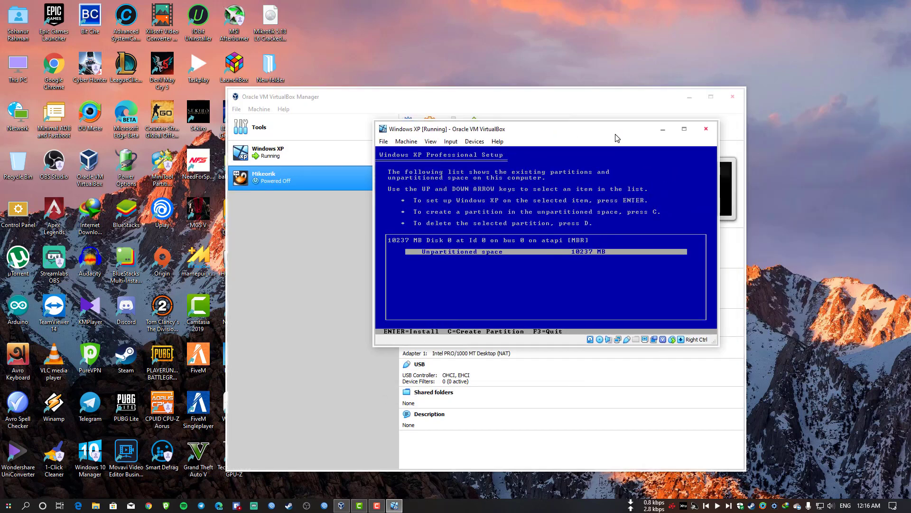
key("Return")
key("Up")
key("Up")
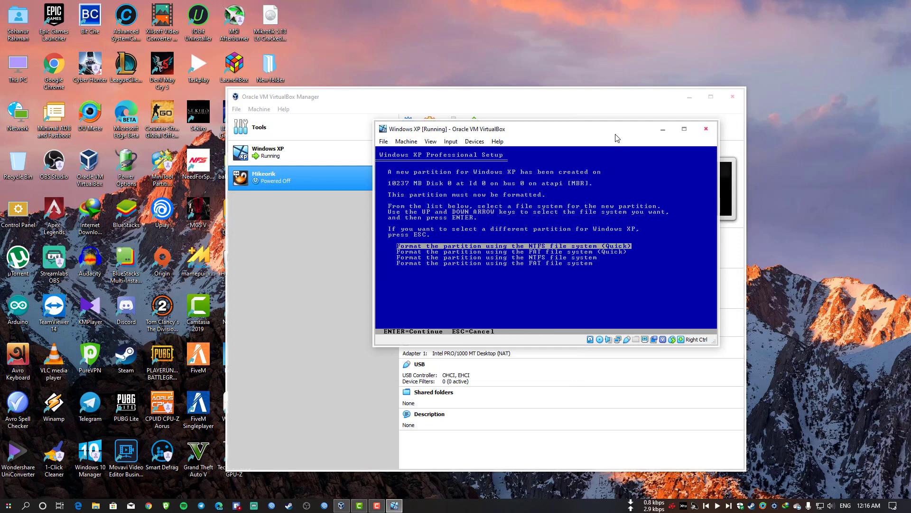
key("Return")
left_click_drag(573, 135, 747, 128)
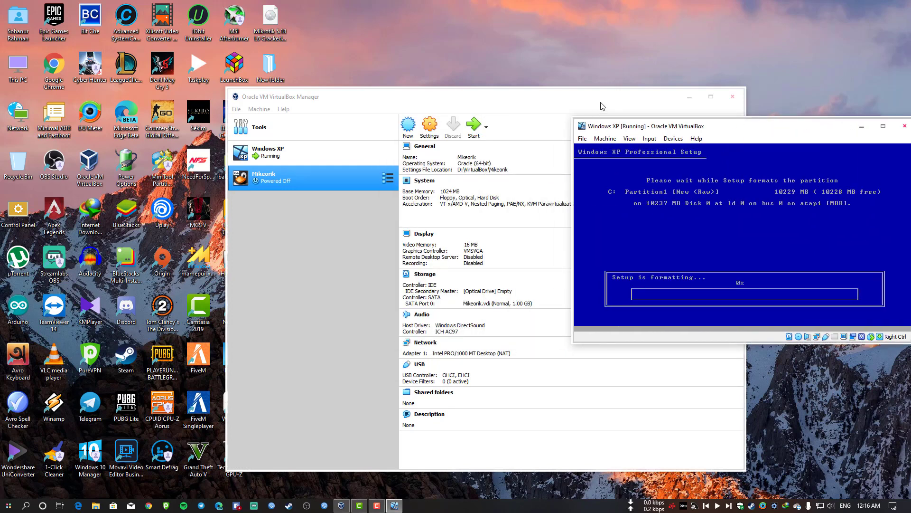
left_click_drag(601, 102, 500, 90)
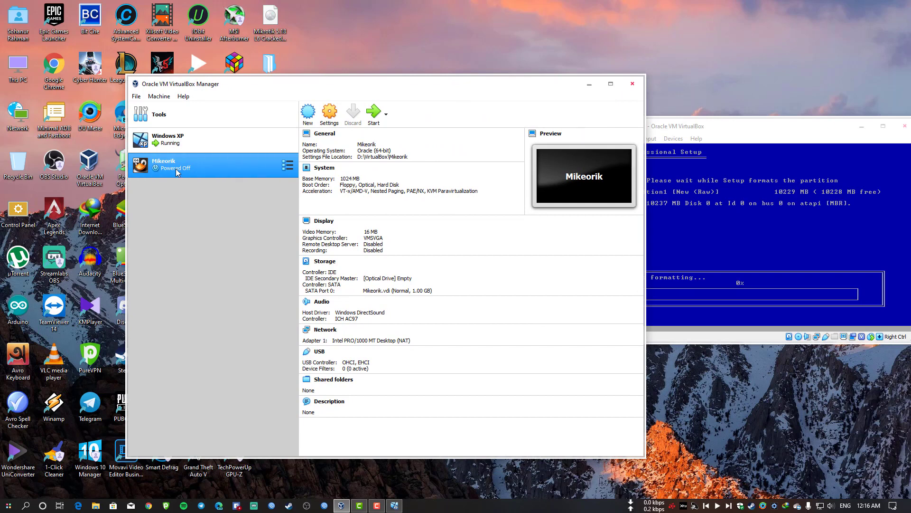
Set Mikeorik's Adapter 1 to Bridged Adapter on the Killer E2200 Gigabit Ethernet Controller.
left_click(330, 114)
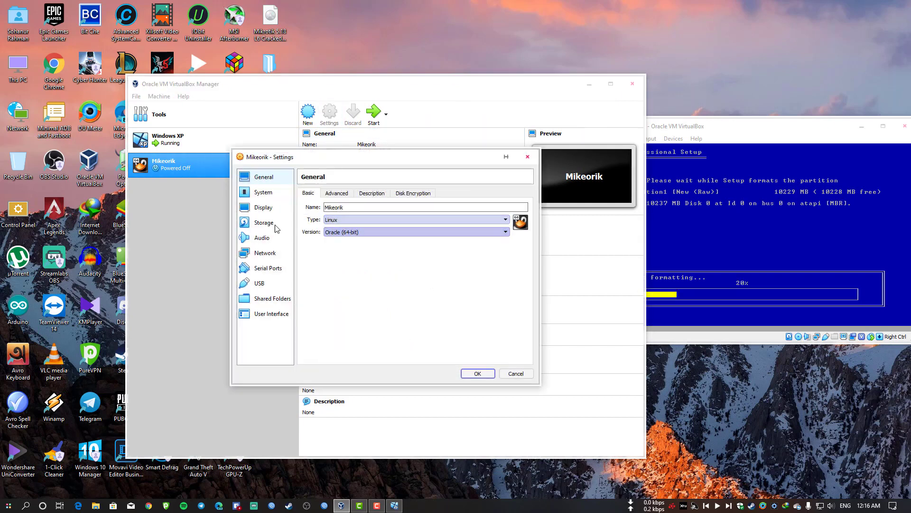
left_click(277, 253)
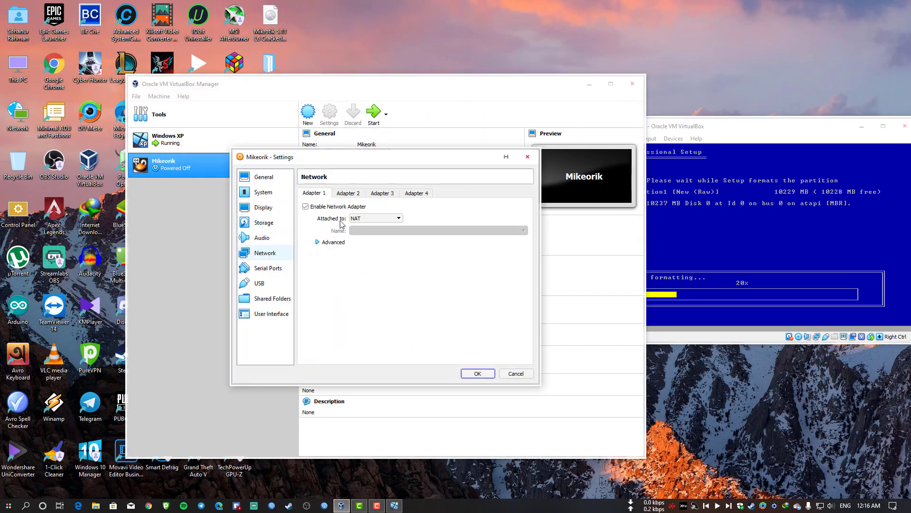
left_click(350, 195)
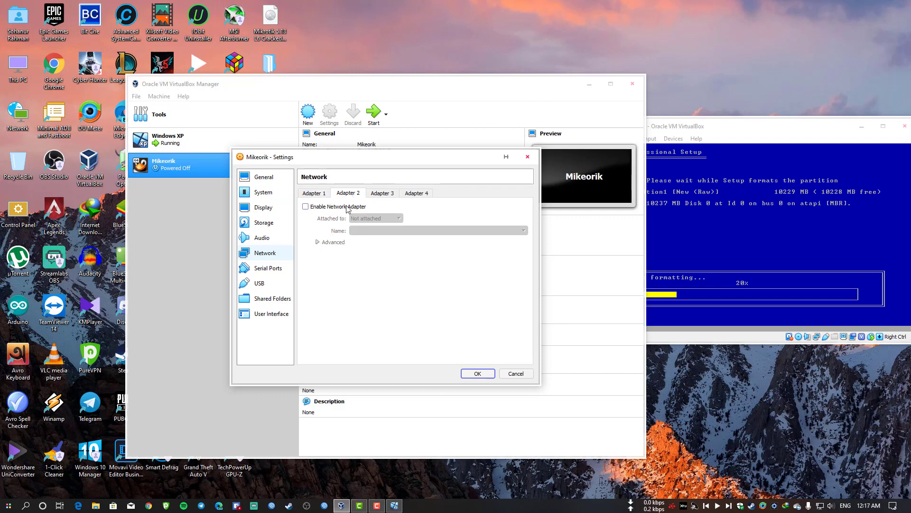
left_click(318, 194)
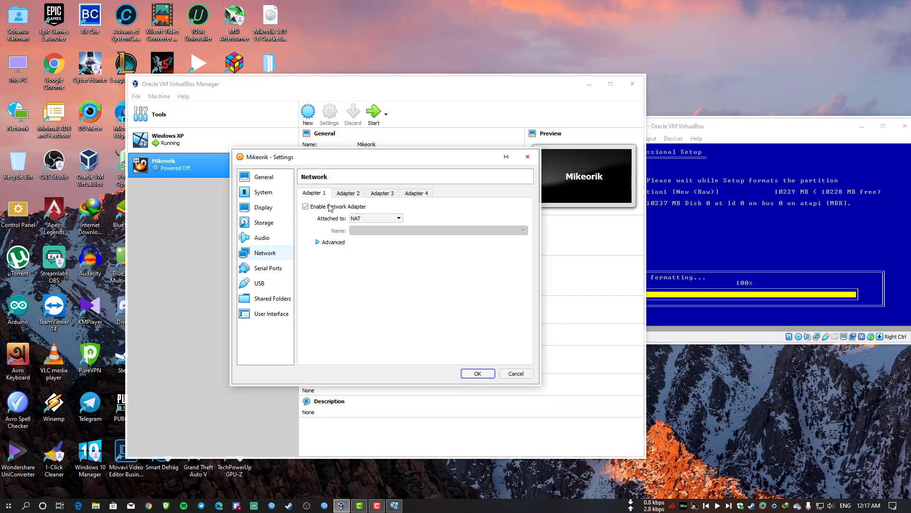
left_click(369, 218)
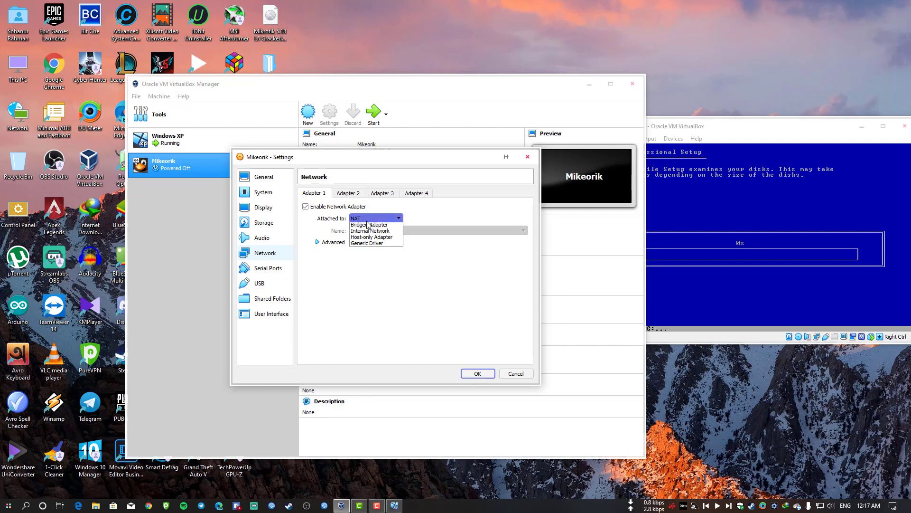
left_click(387, 247)
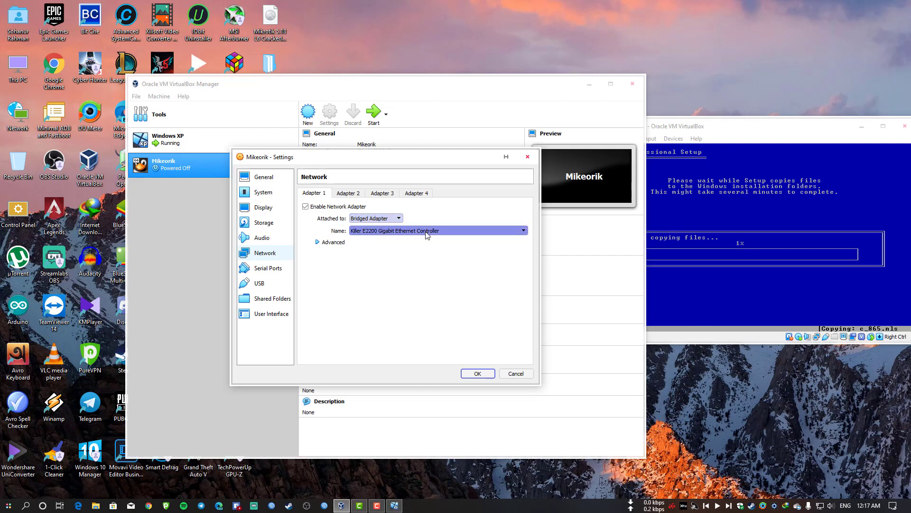
left_click(868, 505)
left_click(869, 506)
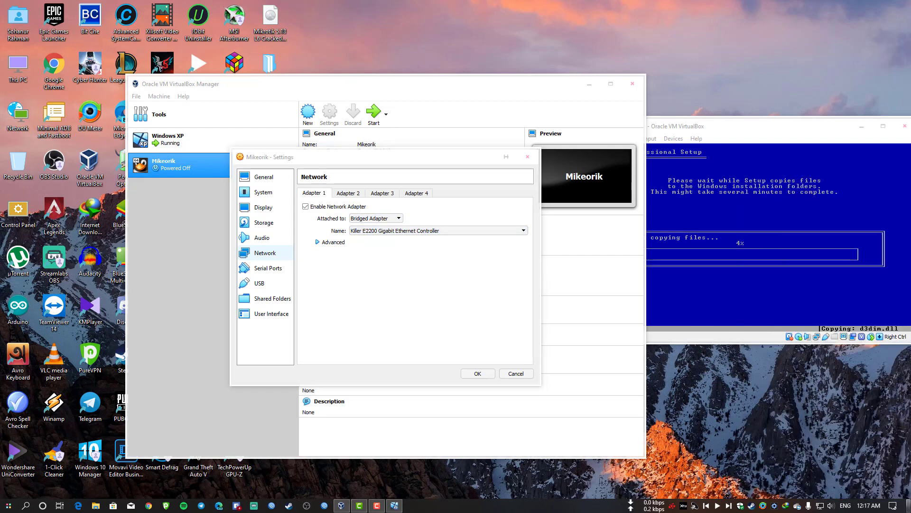
left_click(371, 235)
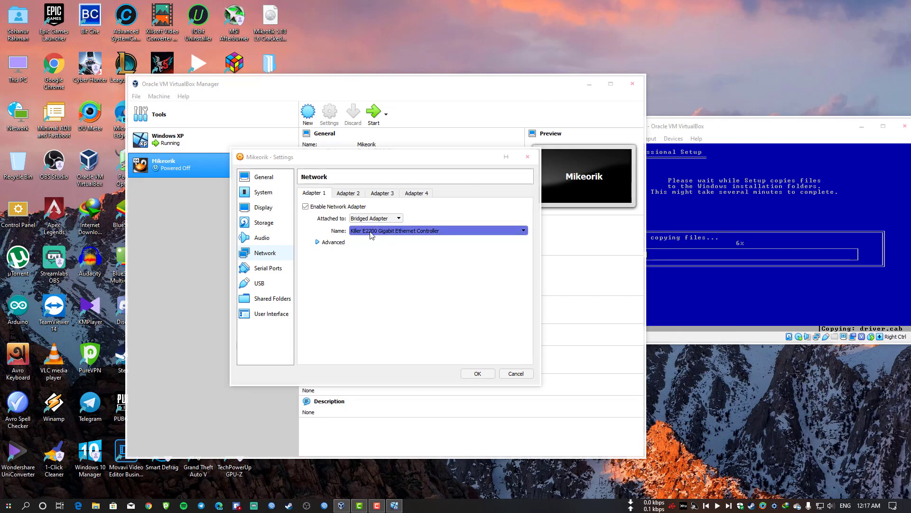
left_click(371, 234)
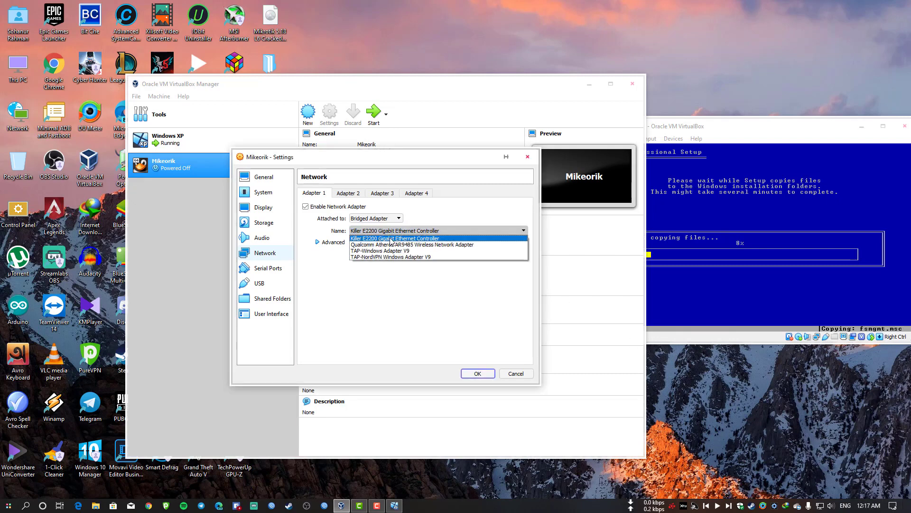
left_click(392, 239)
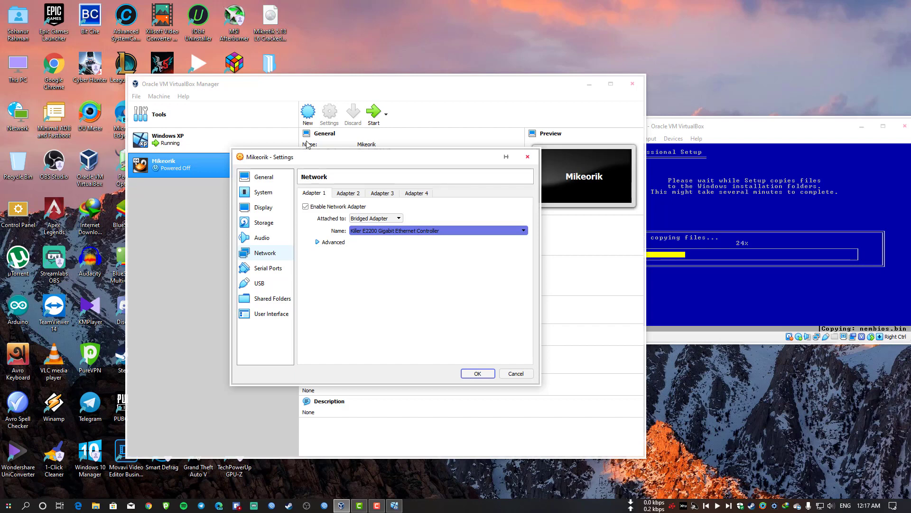
Enable Adapter 2 as a Host-only Adapter and save Mikeorik's network settings.
left_click(351, 196)
left_click(332, 207)
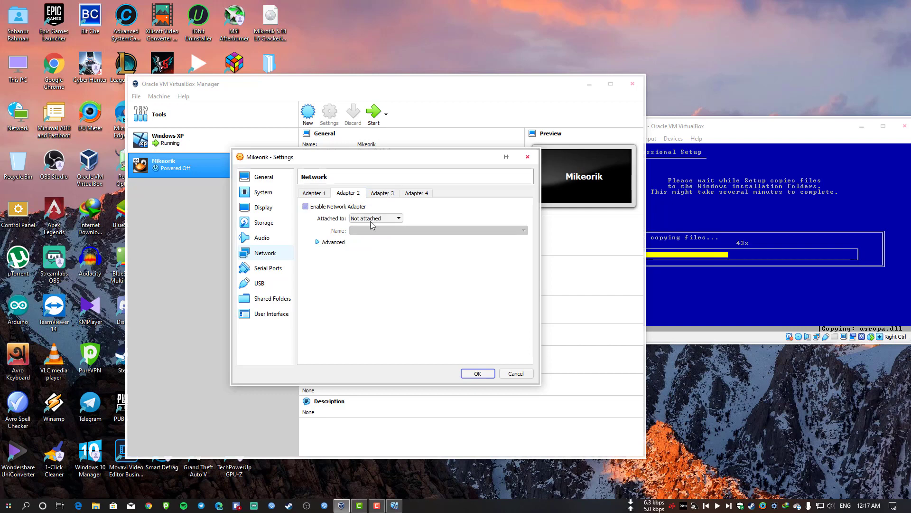
left_click(379, 218)
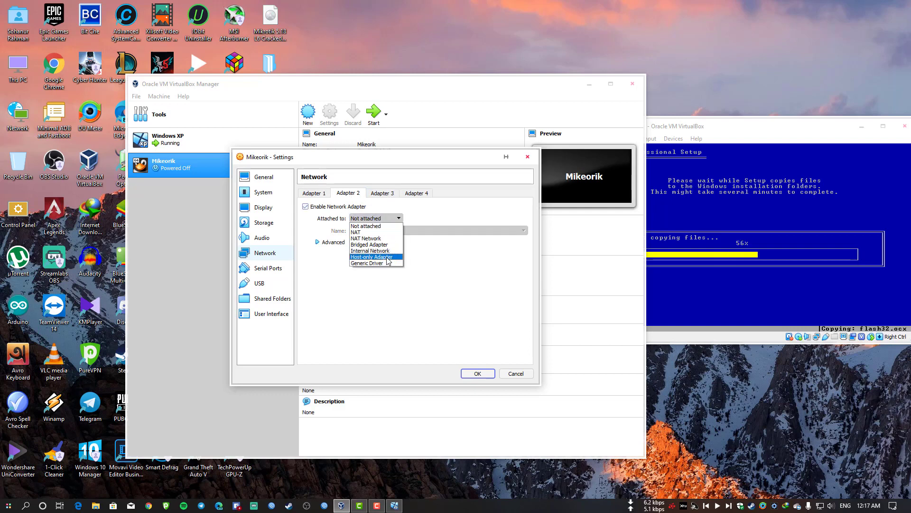
left_click(388, 256)
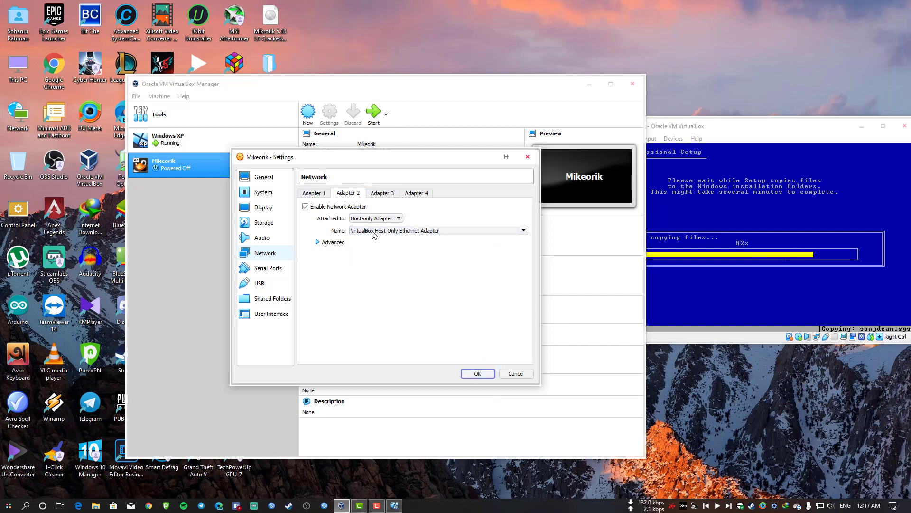
left_click(478, 373)
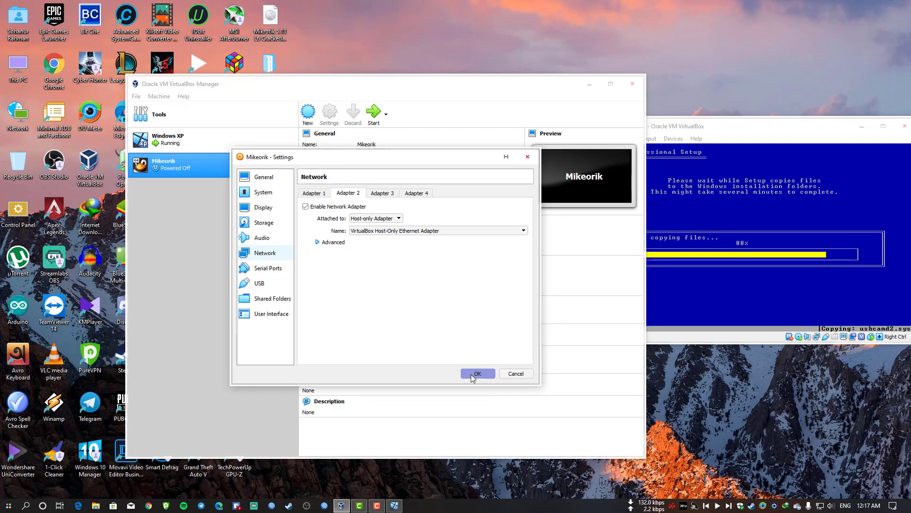
left_click(212, 138)
left_click(199, 162)
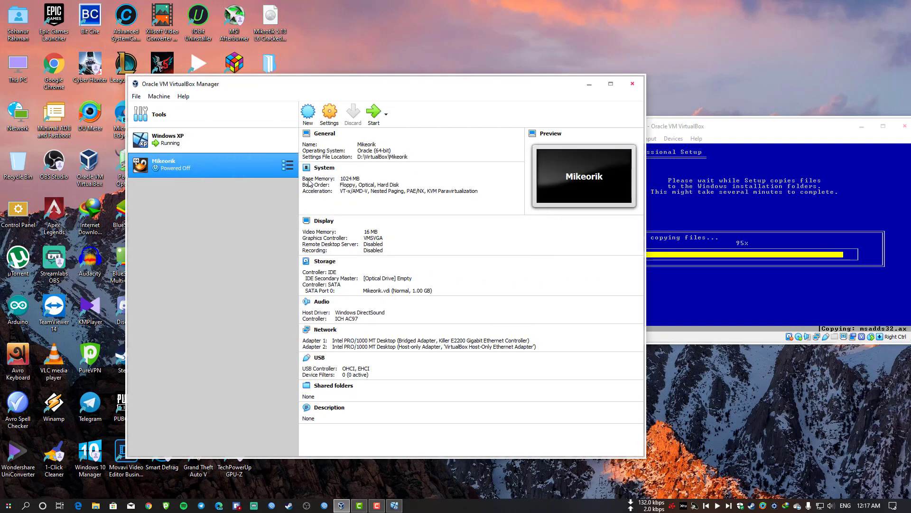
Load Desktop\mikrotik-6.44.6_2.iso into Mikeorik's empty optical drive and save the settings.
left_click(329, 118)
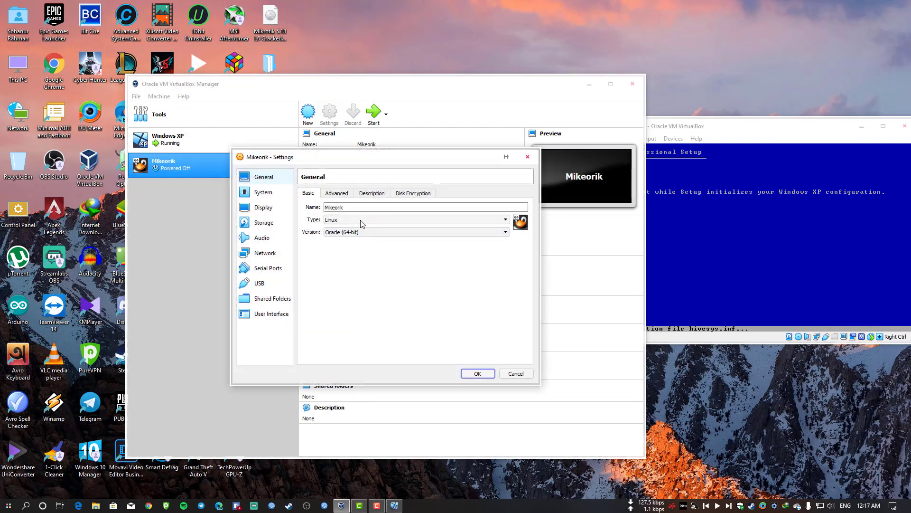
left_click(266, 223)
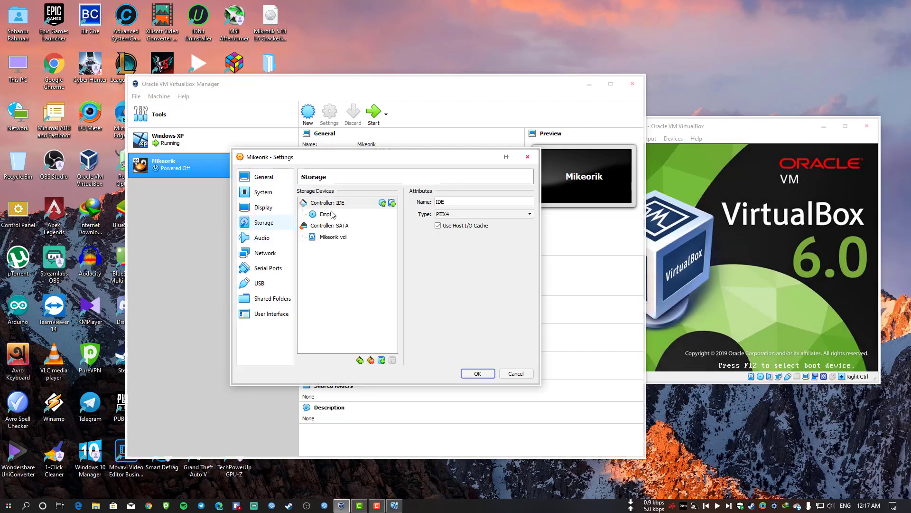
left_click(331, 214)
left_click(529, 201)
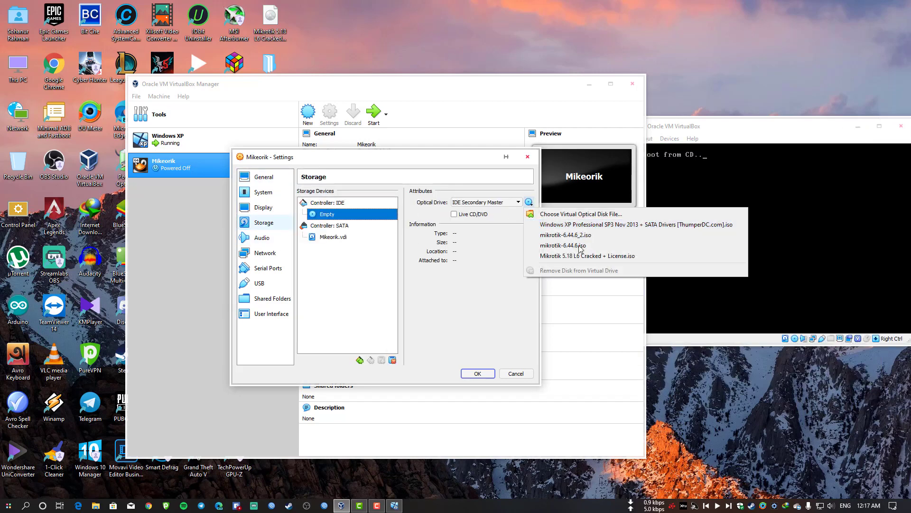
left_click(600, 214)
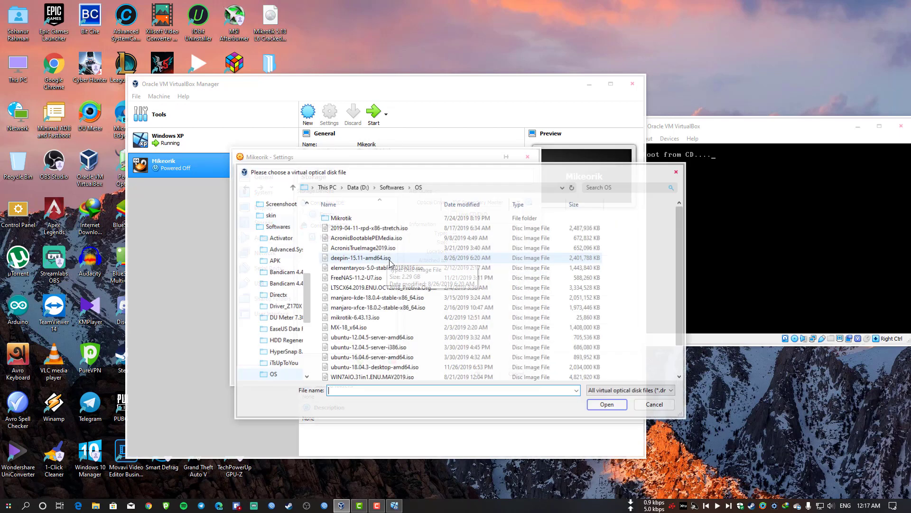
scroll(285, 271, "up", 5)
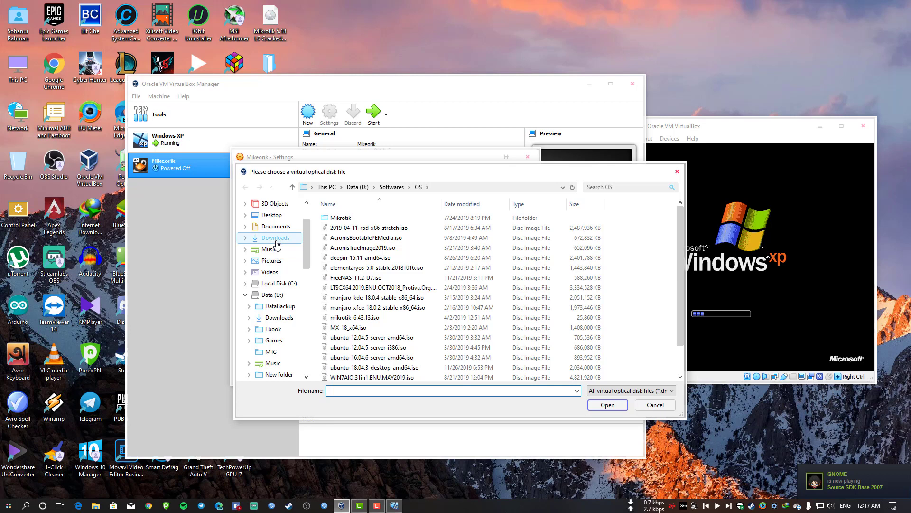
left_click(272, 215)
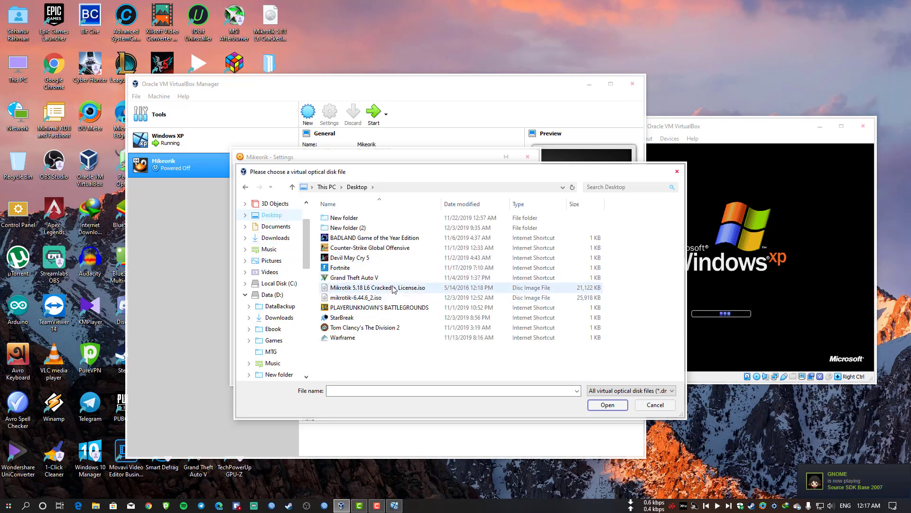
double_click(365, 297)
left_click(481, 376)
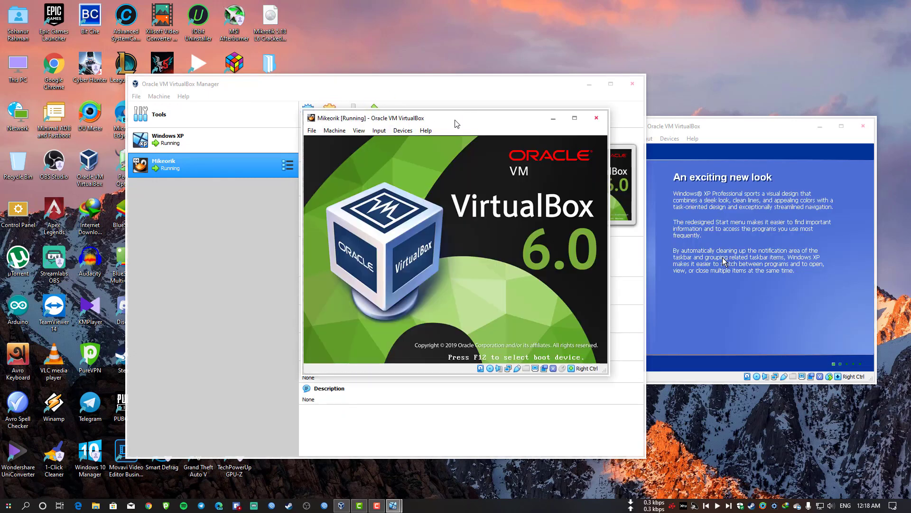
Arrange the Mikeorik, Windows XP and Manager windows on screen.
left_click_drag(456, 122, 321, 136)
left_click_drag(397, 88, 462, 373)
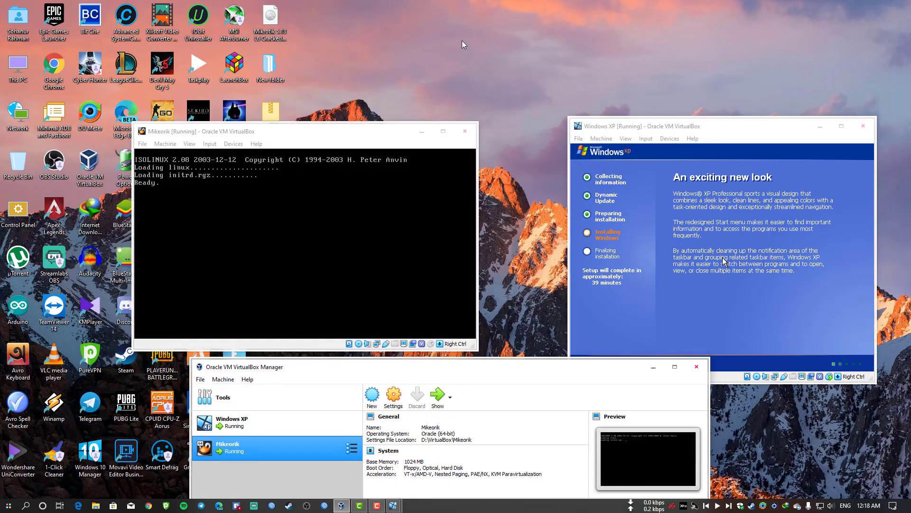
right_click(481, 30)
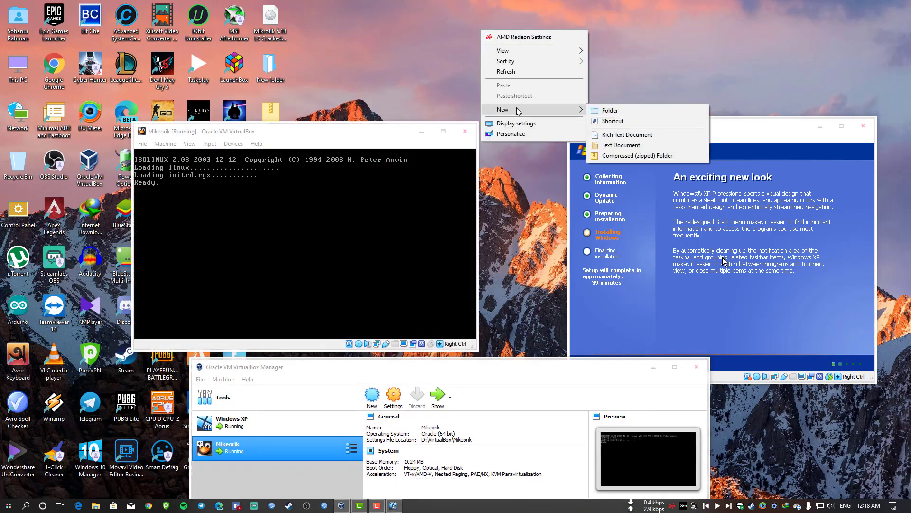
left_click(399, 75)
left_click_drag(378, 133, 332, 133)
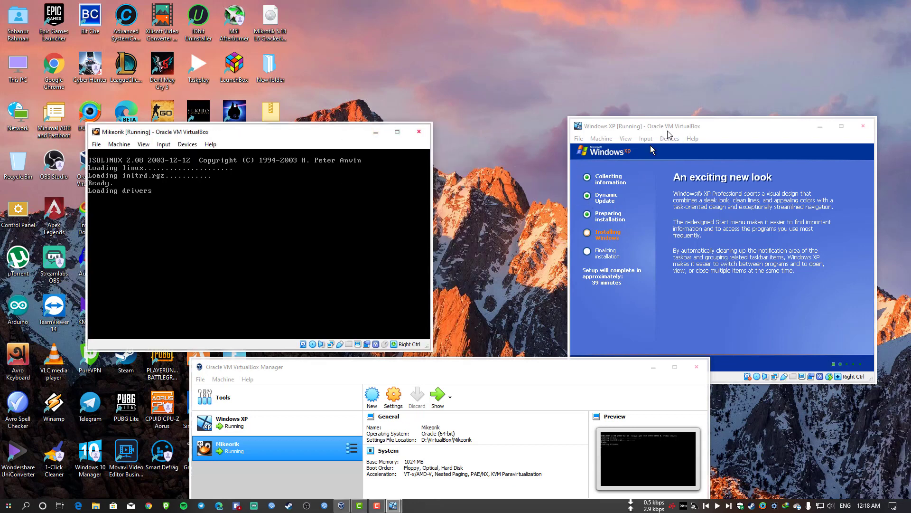
left_click_drag(679, 126, 719, 59)
left_click_drag(274, 138, 351, 134)
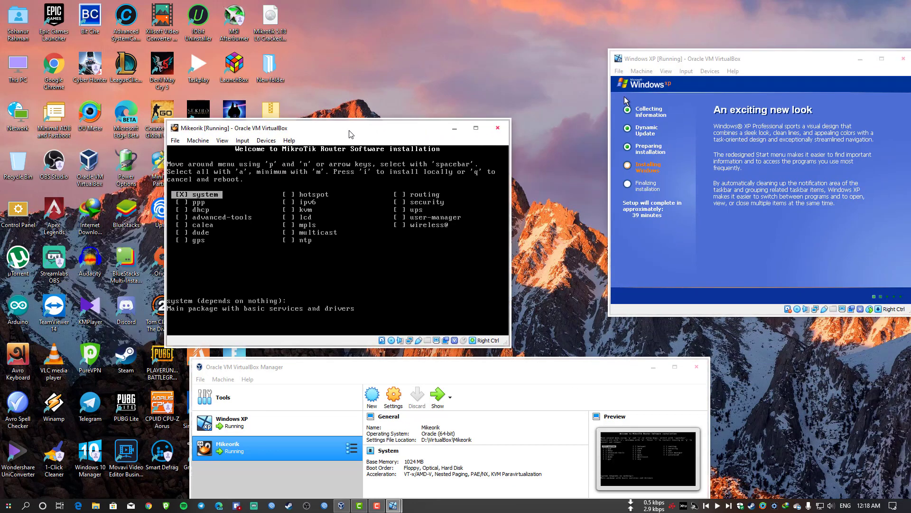
Mark every RouterOS package in the MikroTik installer and start the installation with i.
key("Down")
key("space")
key("Down")
key("space")
key("Down")
key("space")
key("Down")
key("space")
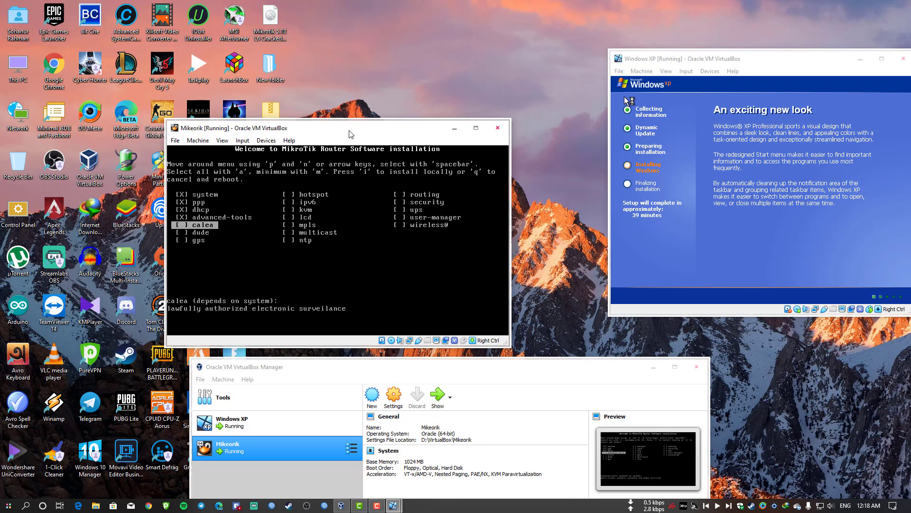
key("Down")
key("space")
key("Down")
key("space")
key("Down")
key("space")
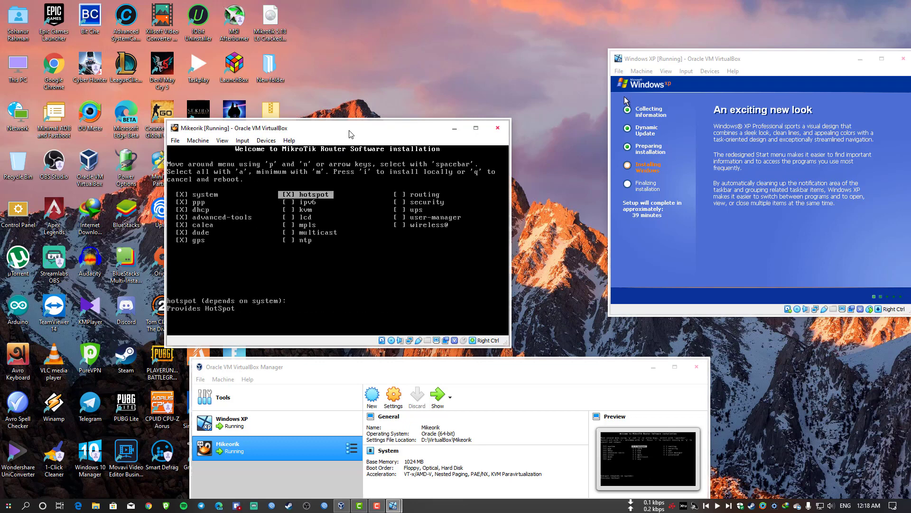
key("Down")
key("space")
key("Down")
key("space")
key("Down")
key("space")
key("Down")
key("space")
key("Down")
key("space")
key("Down")
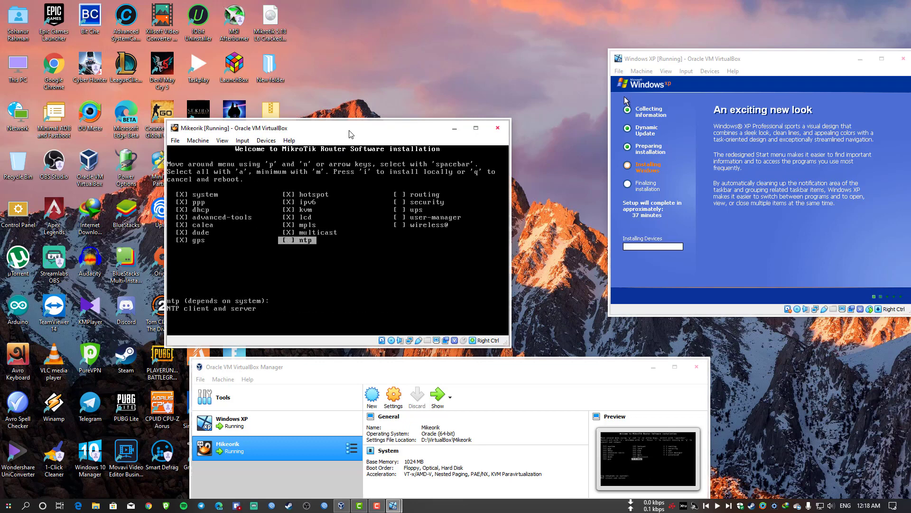
key("space")
key("Down")
key("space")
key("Down")
key("space")
key("Down")
key("space")
key("Down")
key("space")
key("Down")
key("space")
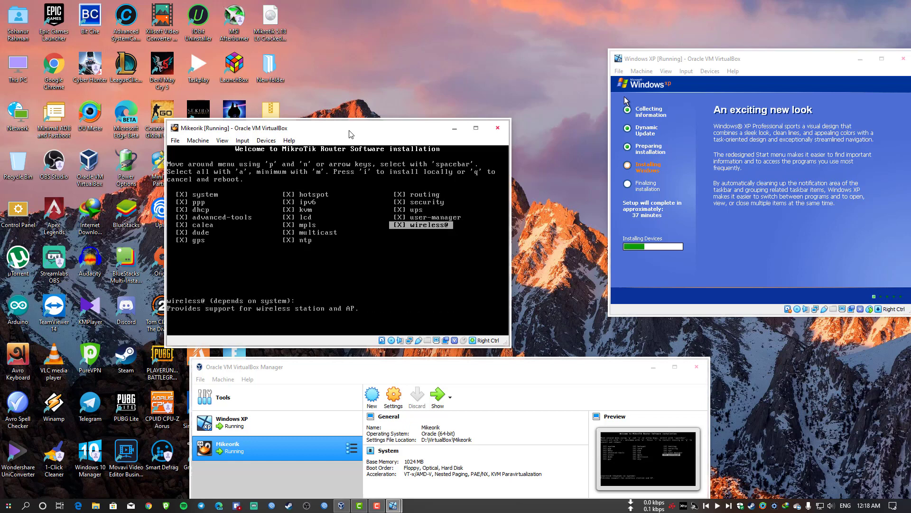
key("i")
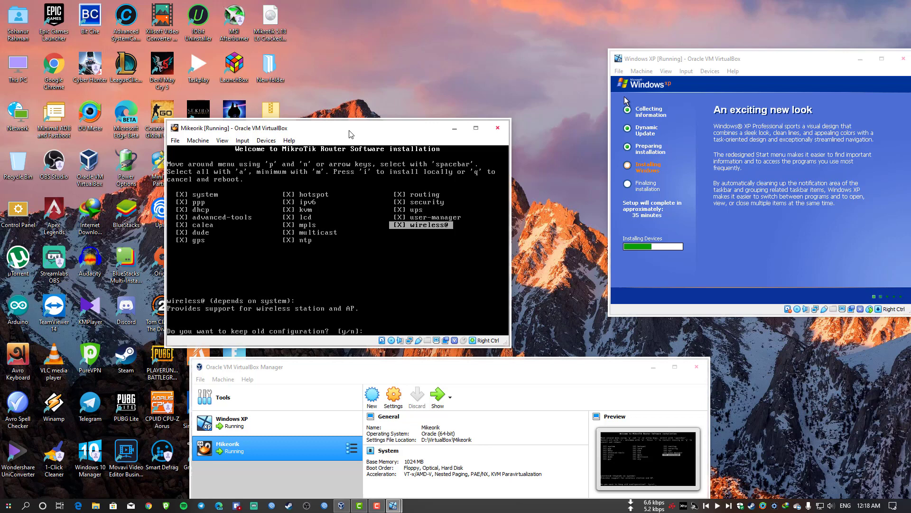
Answer n to keeping configuration, y to erasing the disk, then reboot after install.
left_click_drag(334, 131, 365, 114)
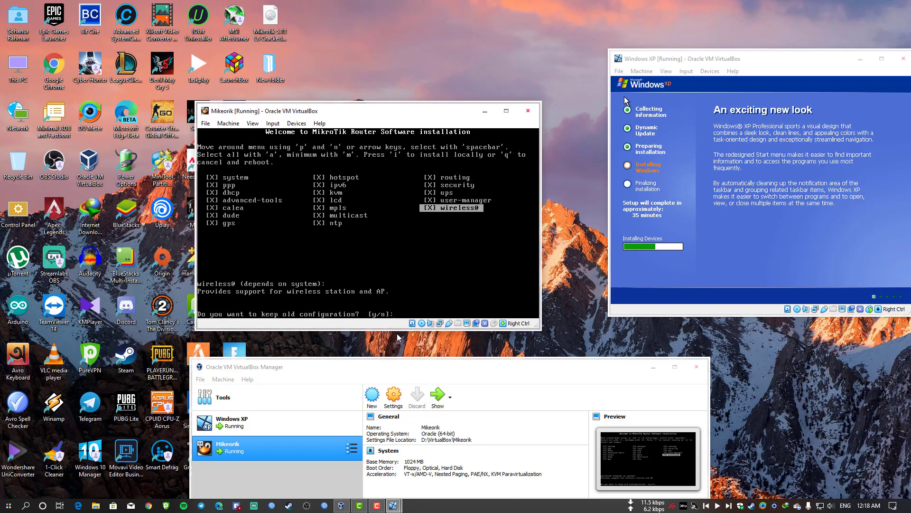
type("n]:")
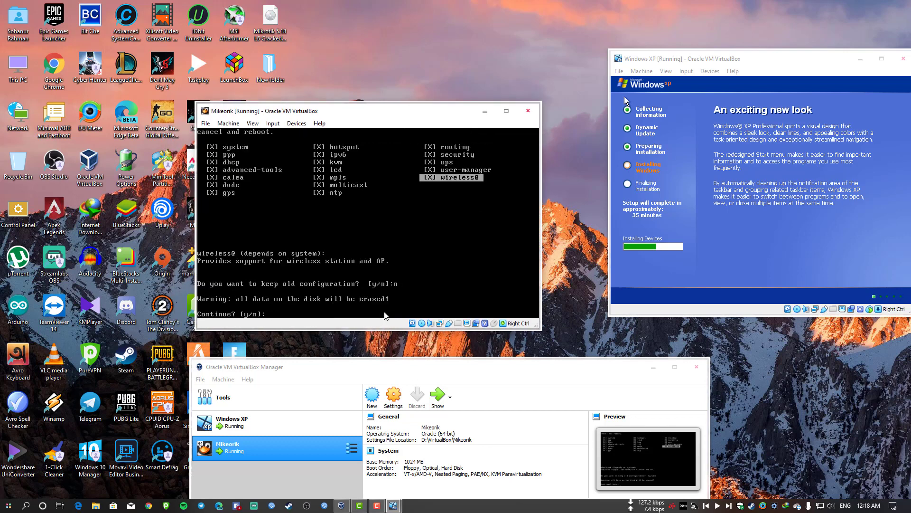
type("y")
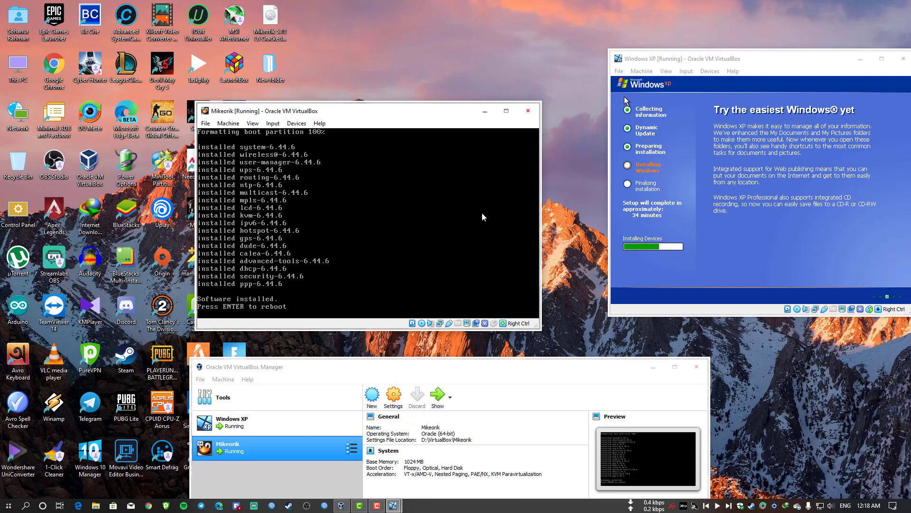
left_click_drag(374, 112, 441, 111)
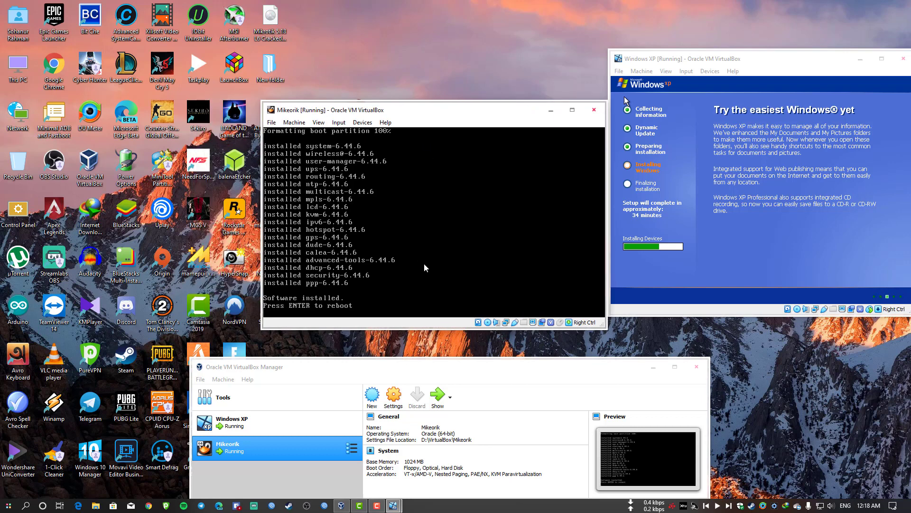
key("Return")
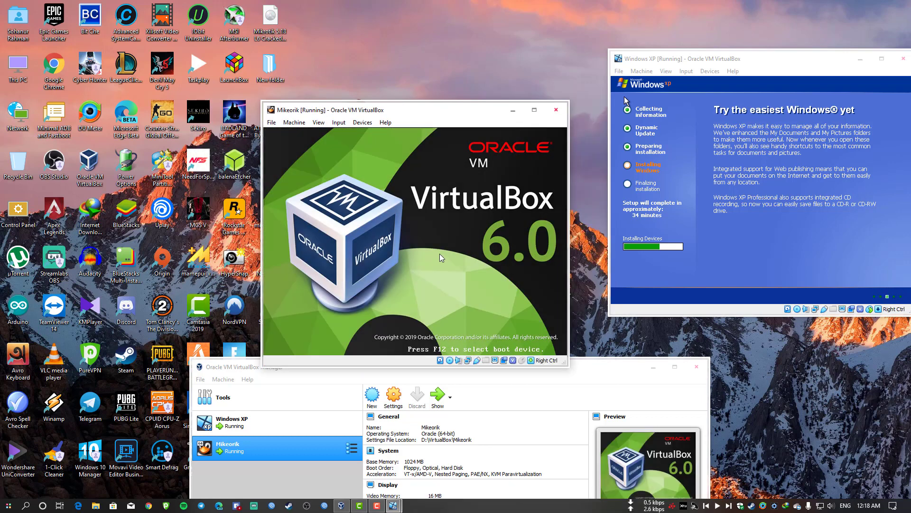
Check that mikrotik-6.44.6_2.iso is attached in Mikeorik's storage settings, then cancel.
left_click(295, 122)
left_click(299, 136)
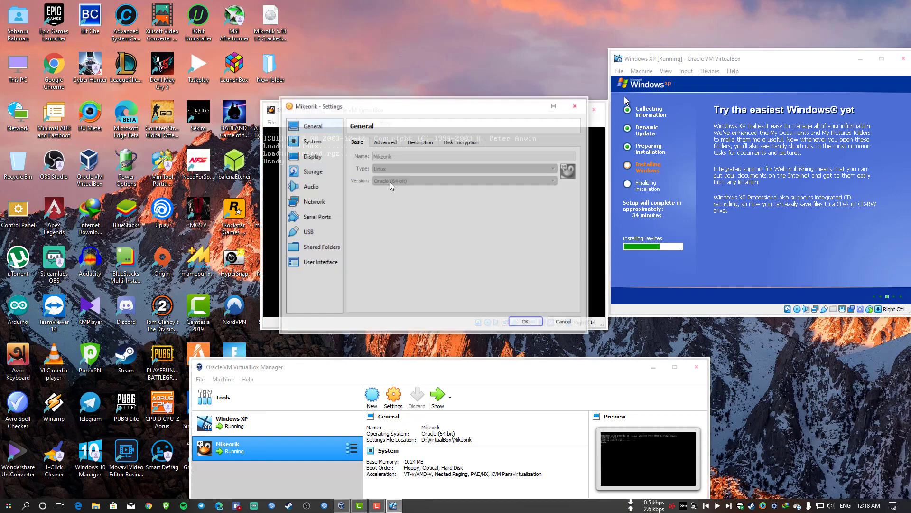
left_click(312, 171)
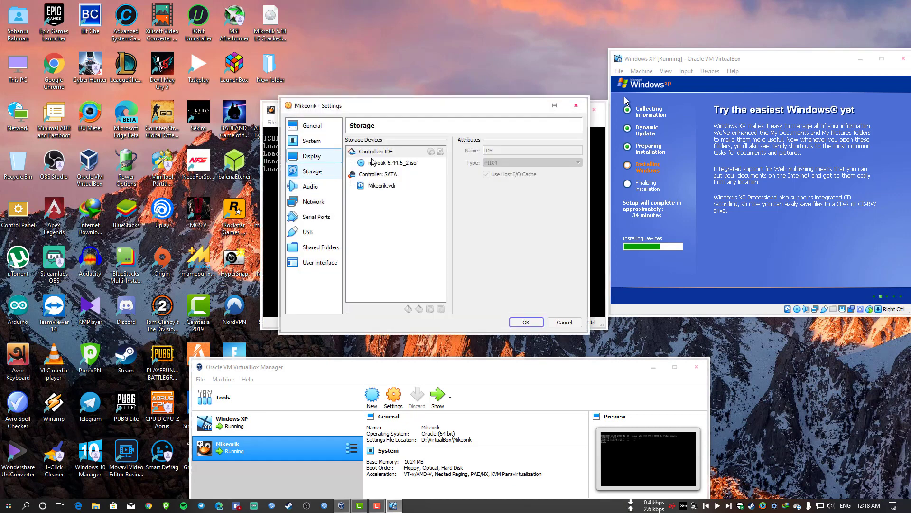
left_click(403, 163)
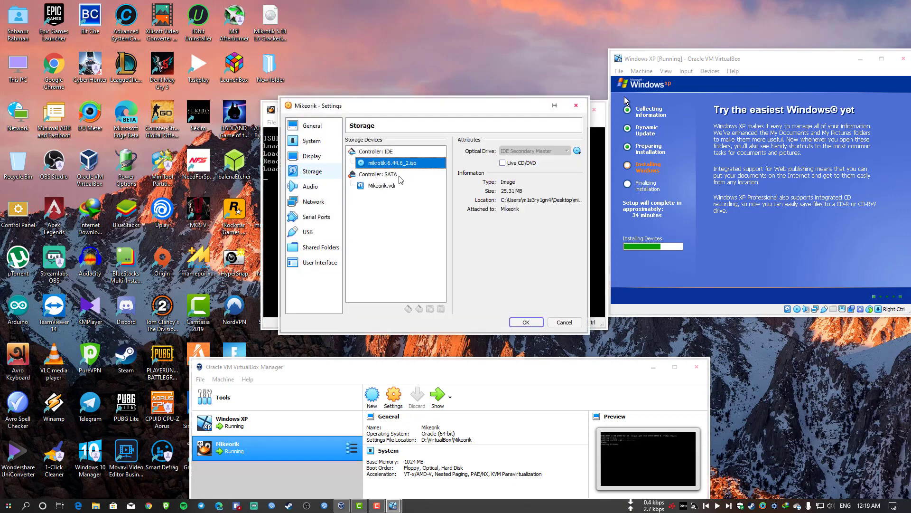
left_click(564, 322)
Remove the installer disc from the virtual optical drive with Force Unmount.
left_click(339, 122)
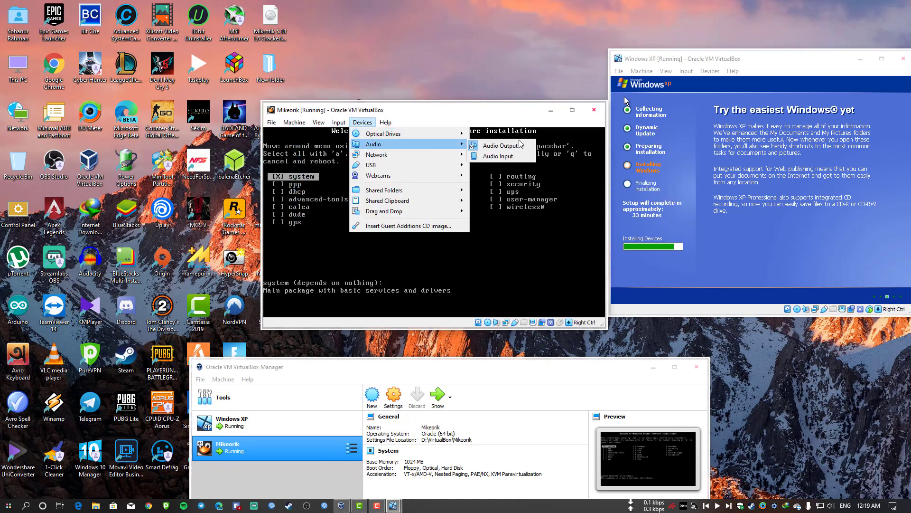
mouse_move(385, 134)
left_click(530, 206)
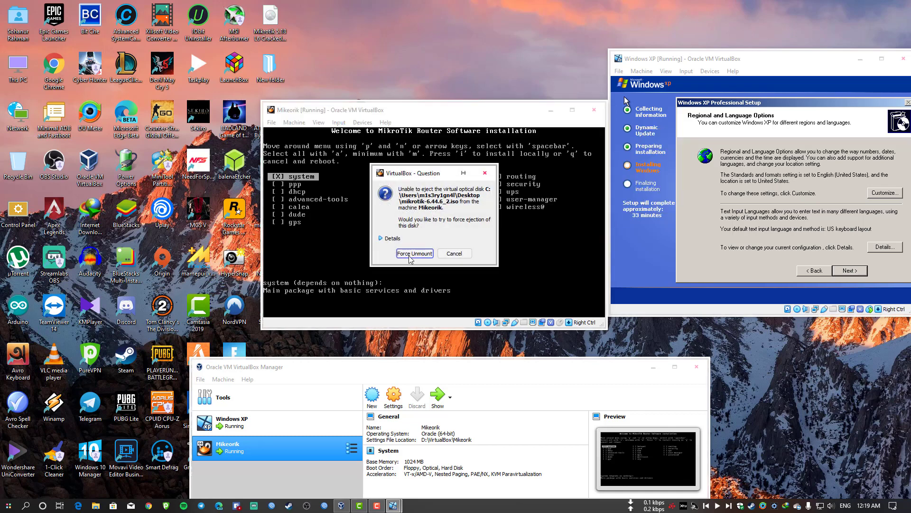
left_click(415, 257)
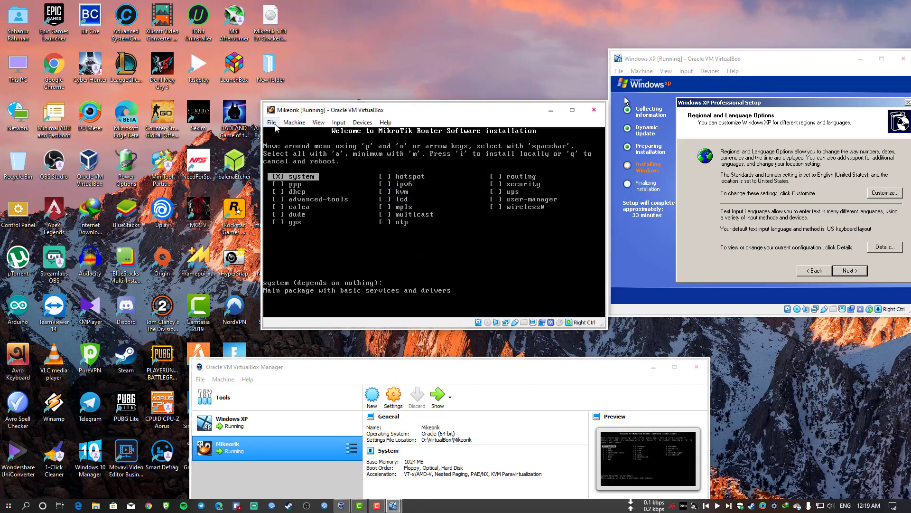
Restart the Mikeorik virtual machine and move the Windows XP VM window left.
left_click(294, 122)
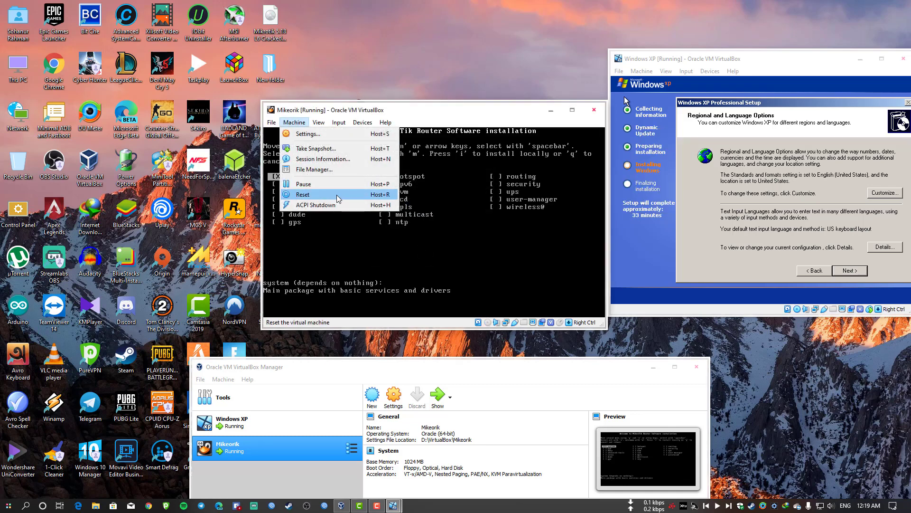
left_click(352, 197)
left_click_drag(768, 63, 524, 67)
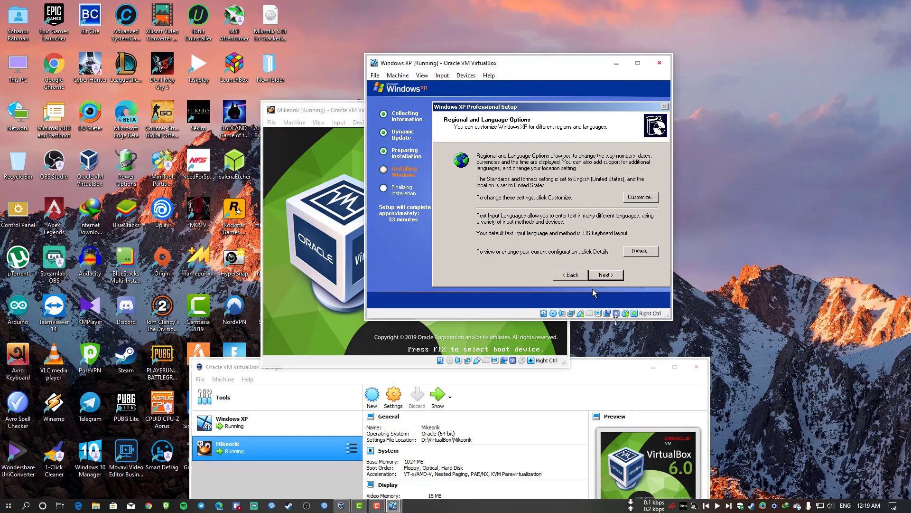
Advance XP setup past regional options, personalization (entering a name) and the computer name page.
left_click(609, 275)
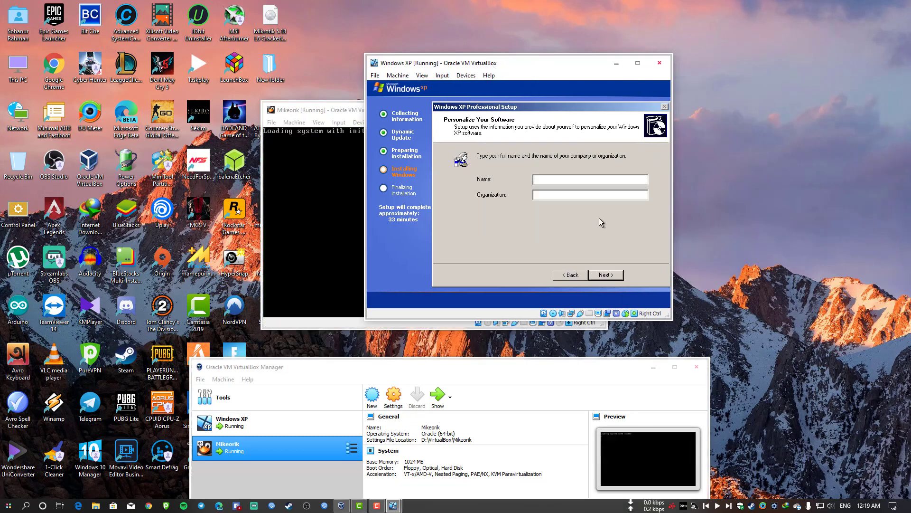
type("Hyp3rNerd")
left_click(606, 276)
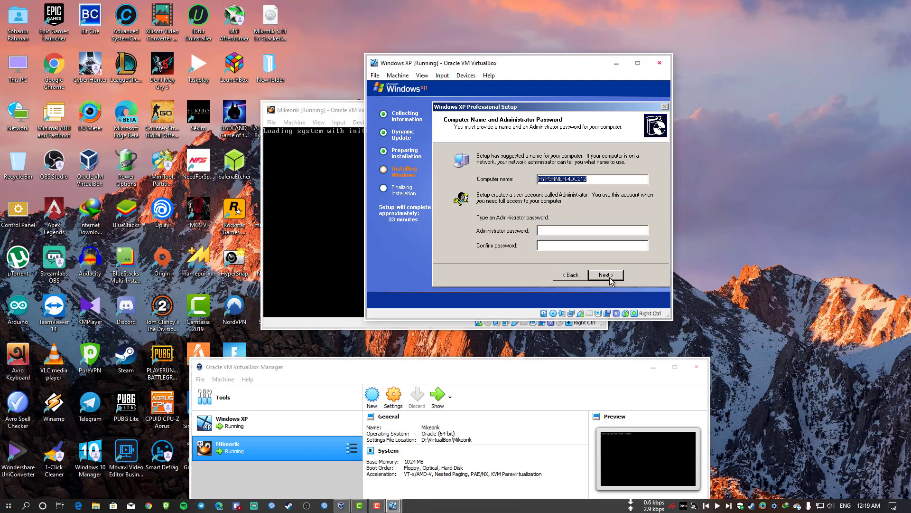
left_click(609, 279)
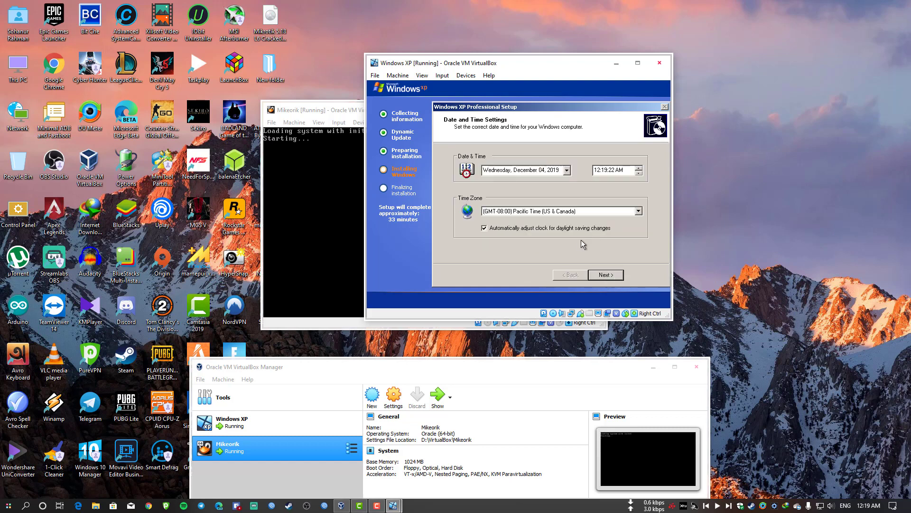
Choose the (GMT+06:00) Astana time zone and accept the date and time settings.
left_click(611, 209)
scroll(635, 196, "down", 8)
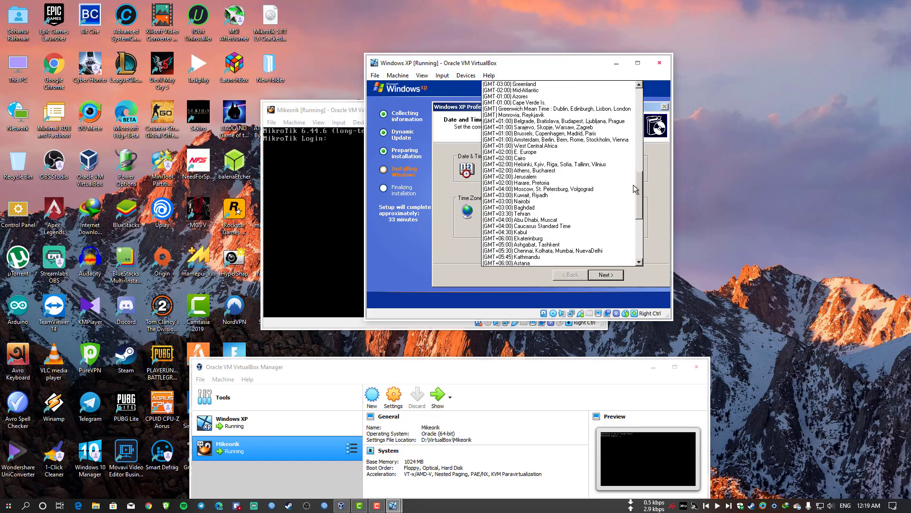
scroll(635, 196, "down", 1)
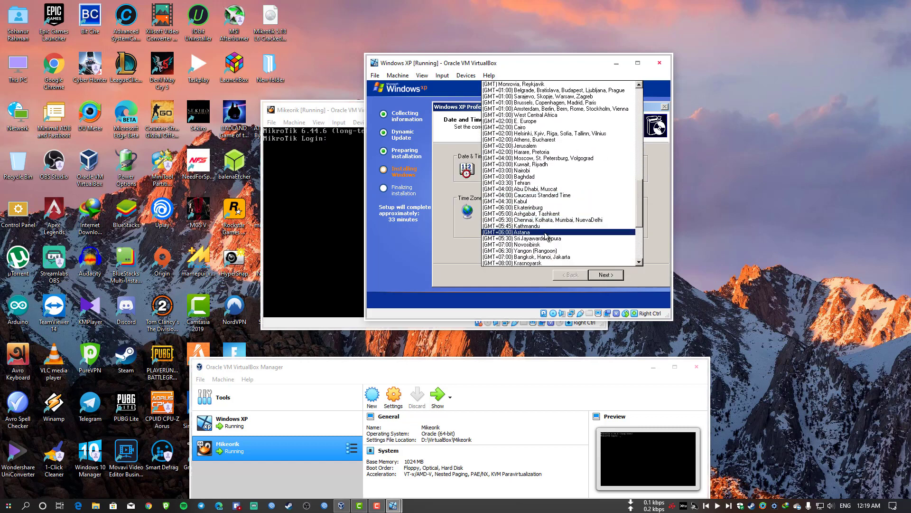
left_click(527, 213)
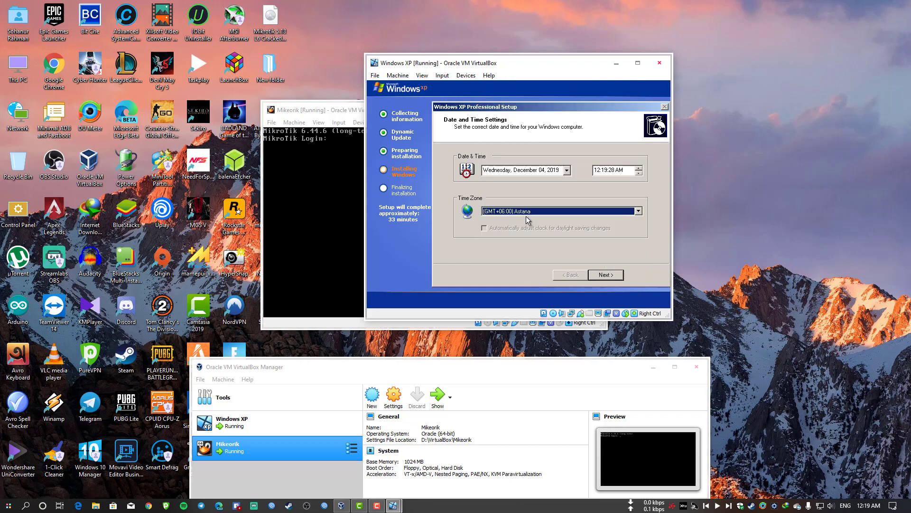
left_click(596, 274)
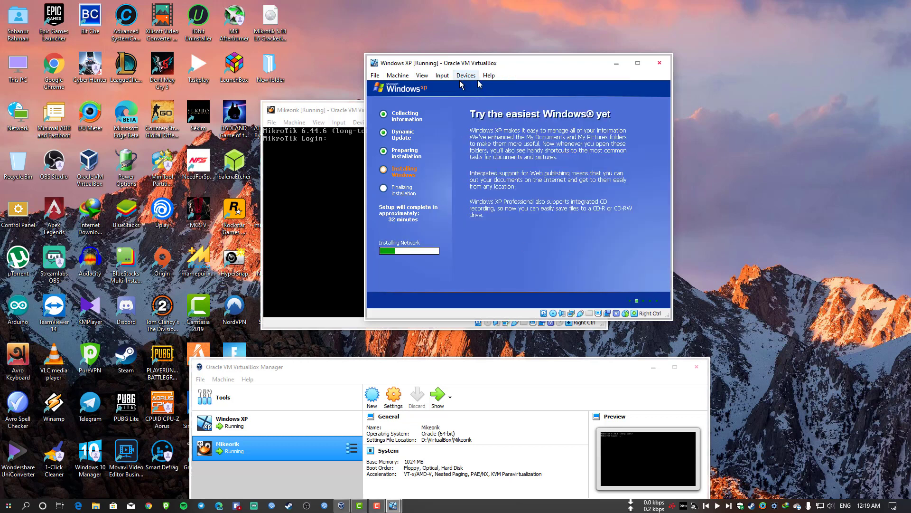
Place the XP and MikroTik VM windows side by side and keep workgroup WORKGROUP.
left_click_drag(506, 61, 635, 76)
left_click_drag(423, 112, 294, 109)
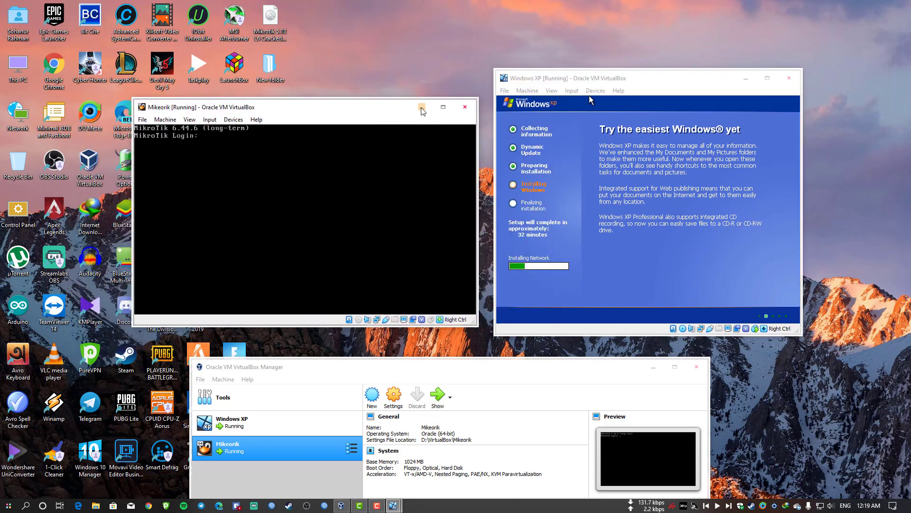
mouse_move(377, 109)
left_mouse_down()
mouse_move(385, 110)
mouse_move(372, 109)
left_mouse_up()
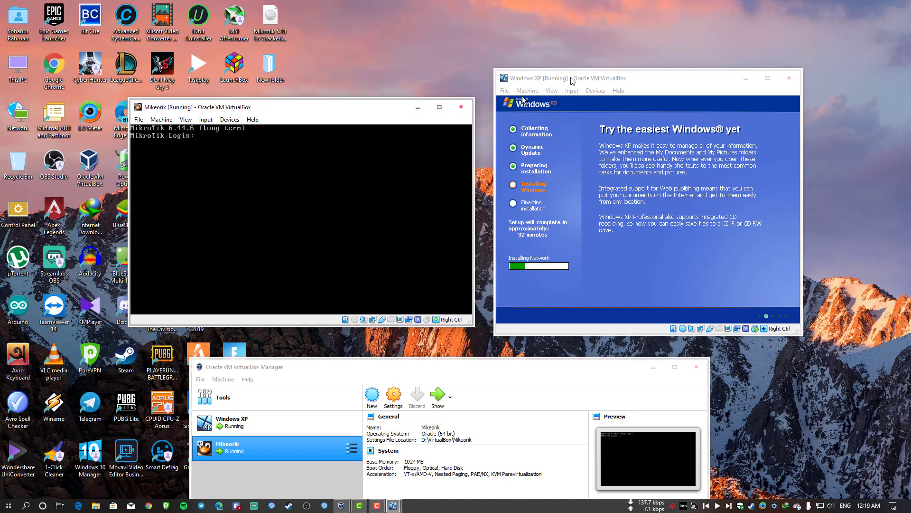
left_click_drag(567, 80, 591, 90)
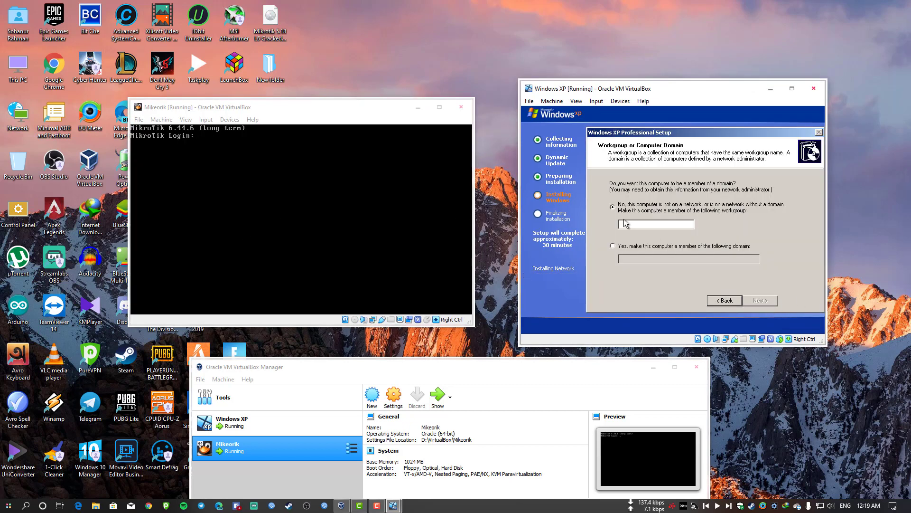
type("WORKGROUP")
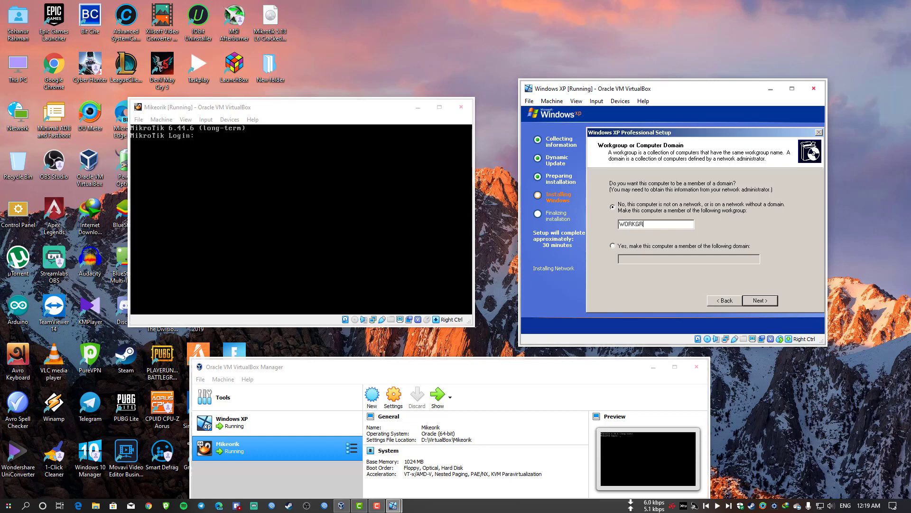
left_click(760, 301)
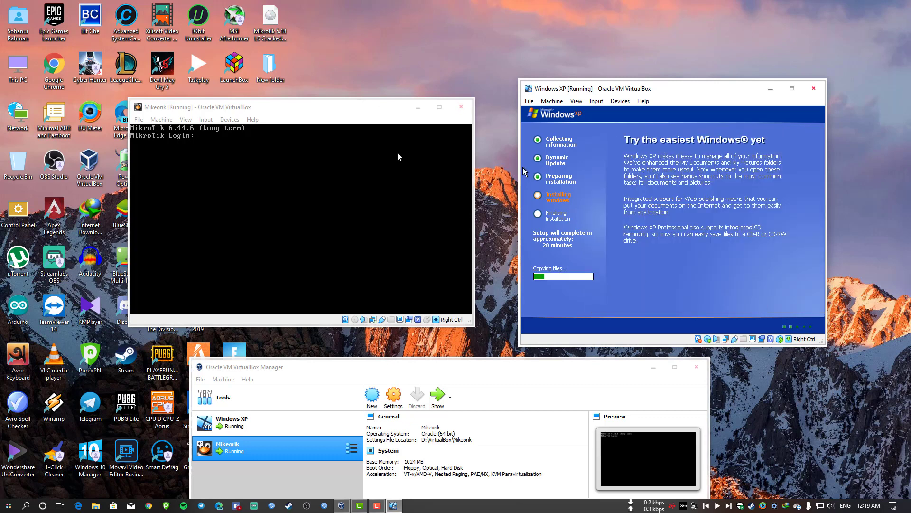
Refresh the host desktop and nudge both VM windows into place.
left_click_drag(321, 112, 295, 133)
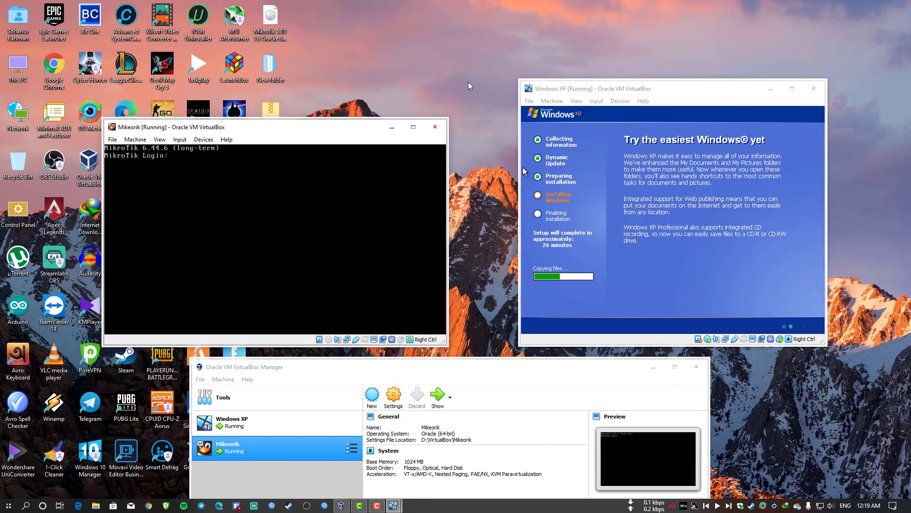
right_click(475, 92)
left_click(486, 115)
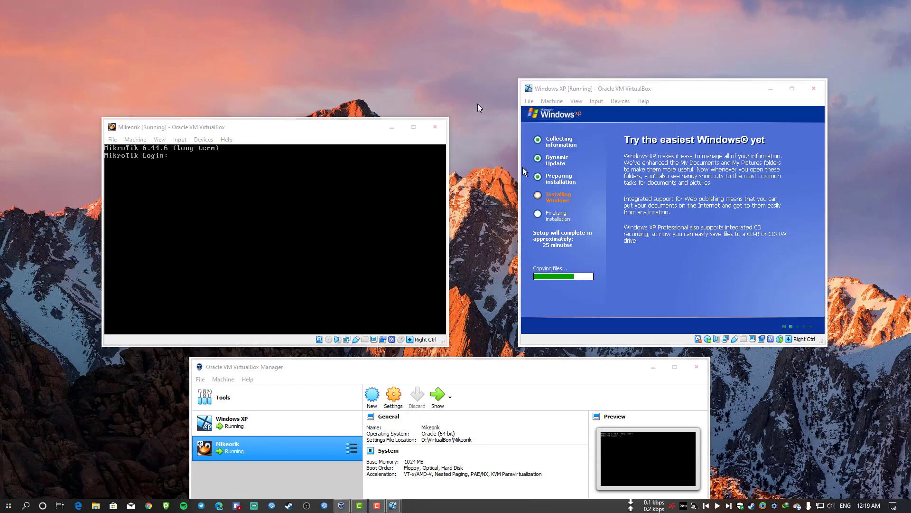
left_click_drag(613, 90, 574, 92)
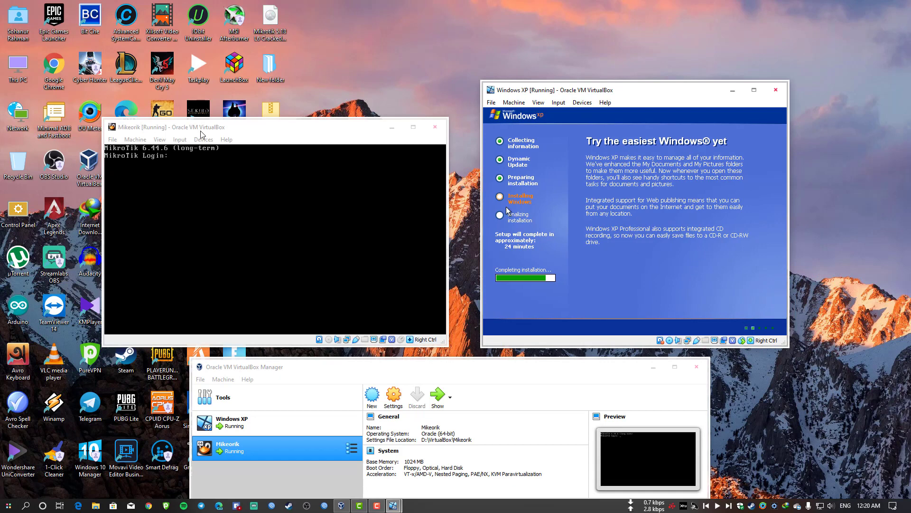
Log into the Mikeorik router console as admin and get past the software license to the prompt.
left_click_drag(200, 130, 232, 140)
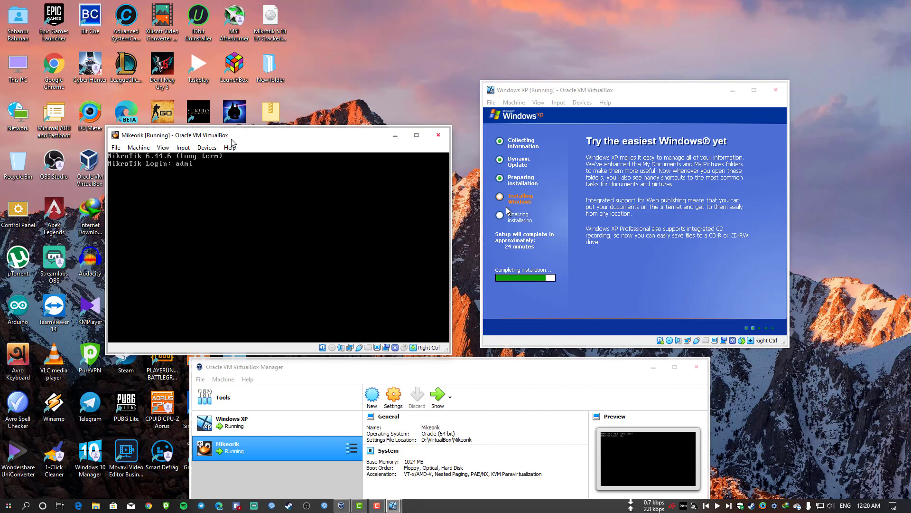
type("n")
key("Return")
key("Return")
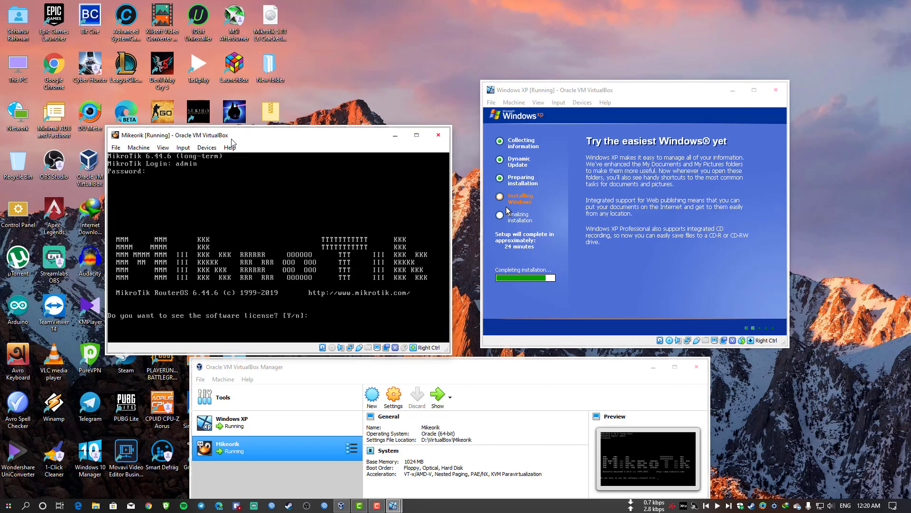
key("Return")
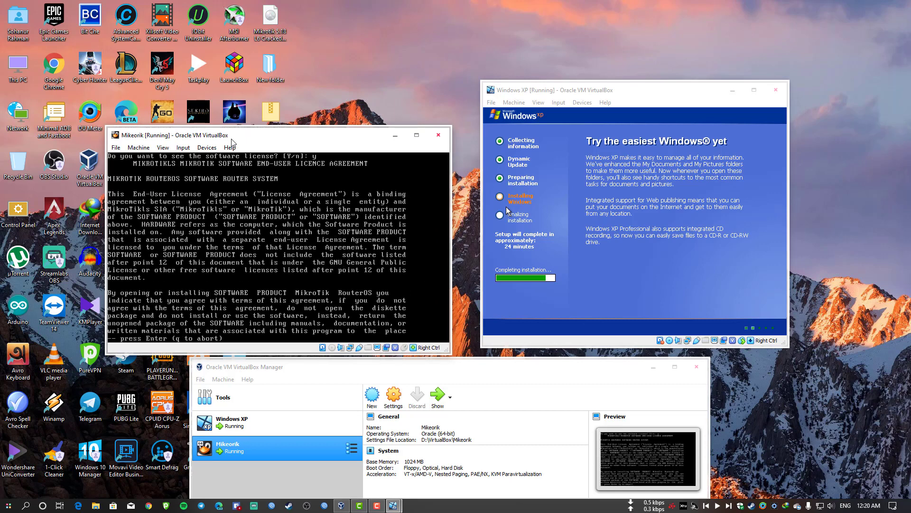
key("Return")
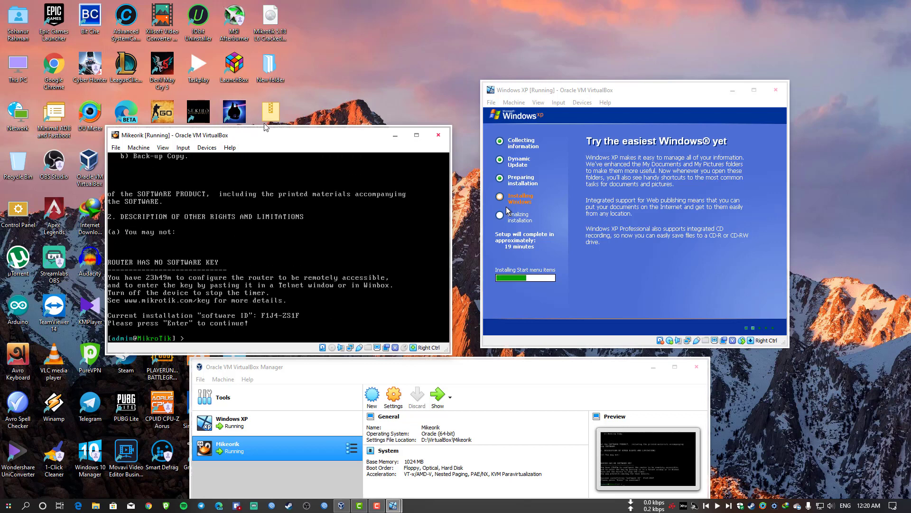
left_click_drag(265, 127, 270, 119)
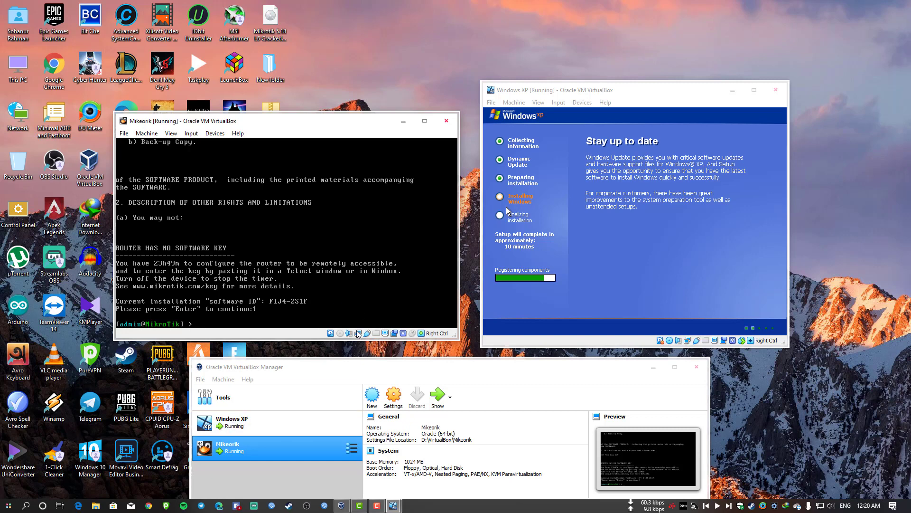
left_click(148, 505)
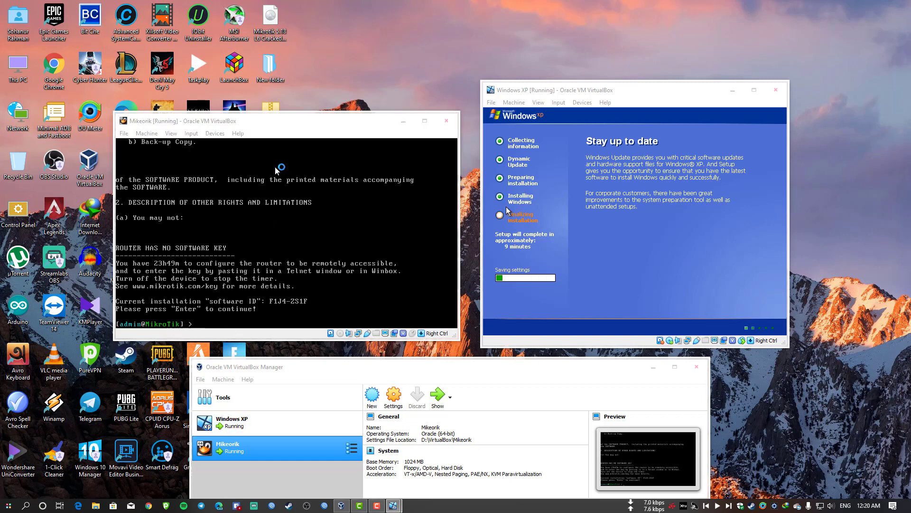
Search 'mikrotik' licensing, open the wiki's Manual:License page and follow the demo's registration link.
type("mikrotik")
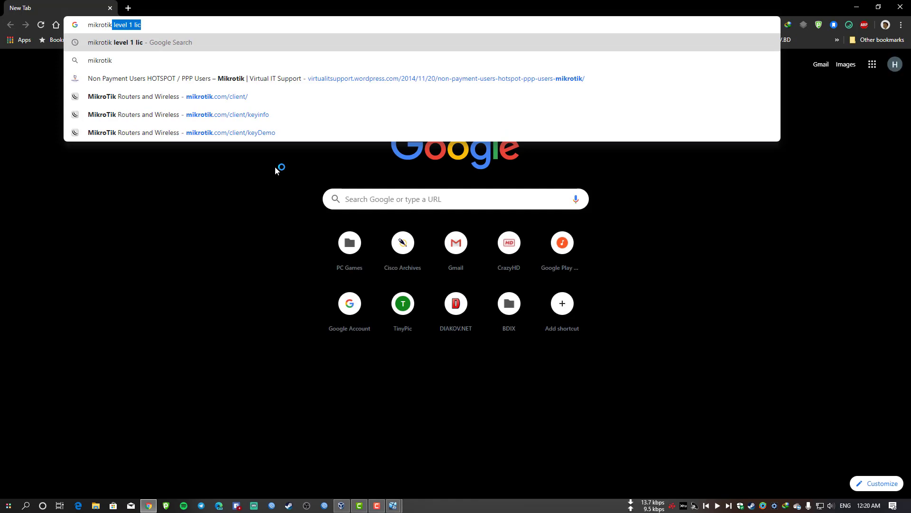
key("Return")
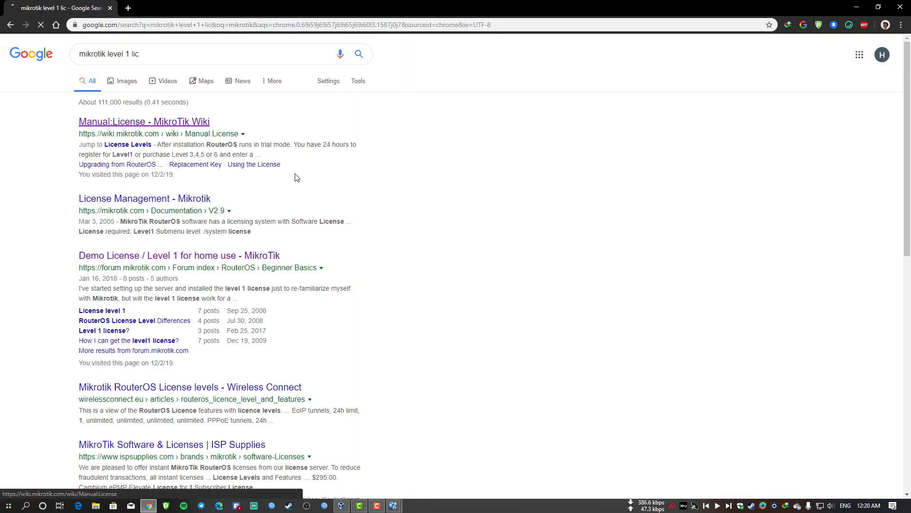
left_click(172, 121)
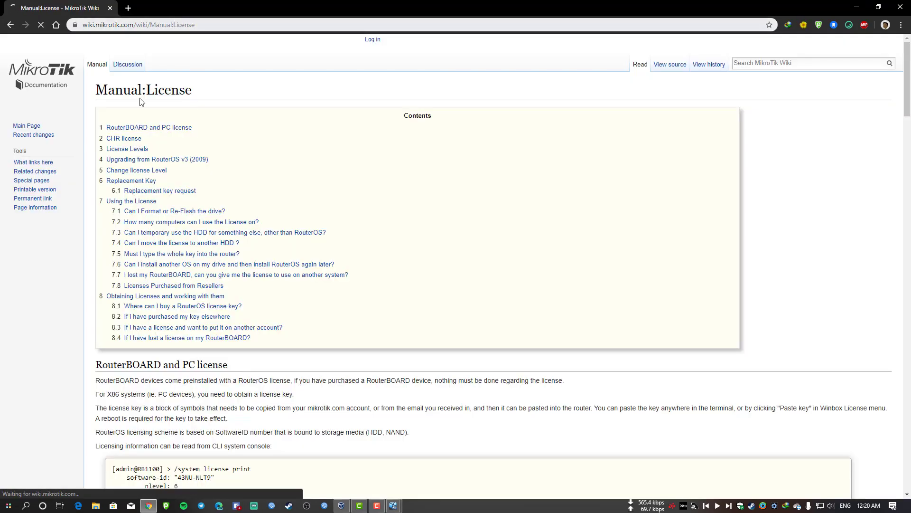
scroll(260, 286, "down", 13)
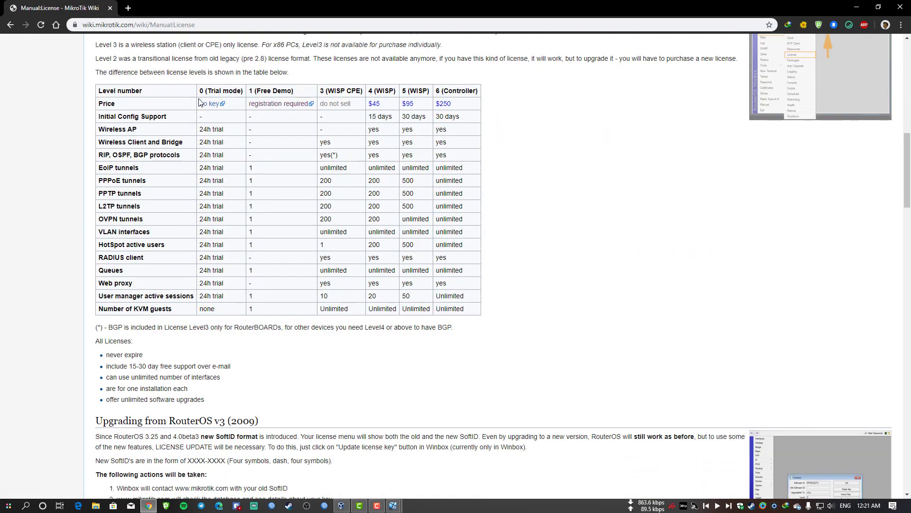
left_click(288, 105)
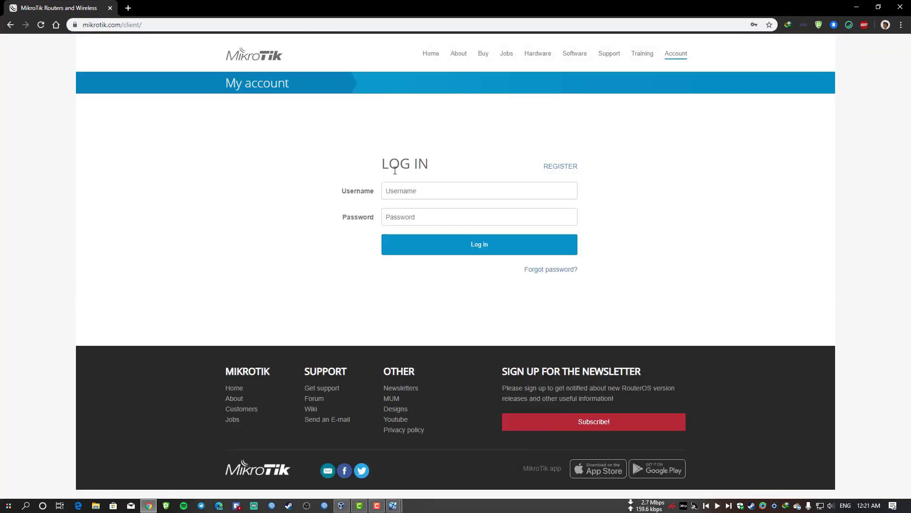
Sign into the MikroTik account using the saved login.
left_click(424, 215)
left_click(428, 238)
left_click(452, 248)
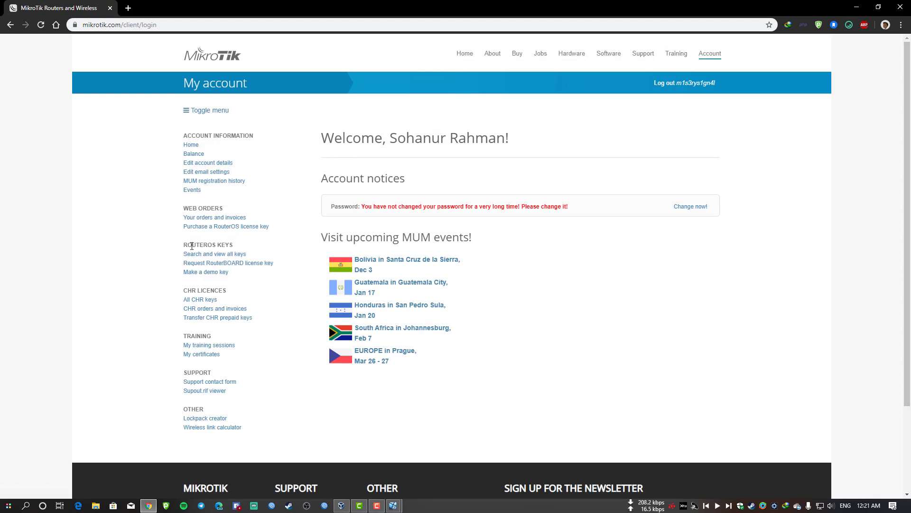
Open Make a demo key, place it in the Demo keys folder, and focus Software ID.
triple_click(209, 245)
left_click(214, 245)
left_click(195, 272)
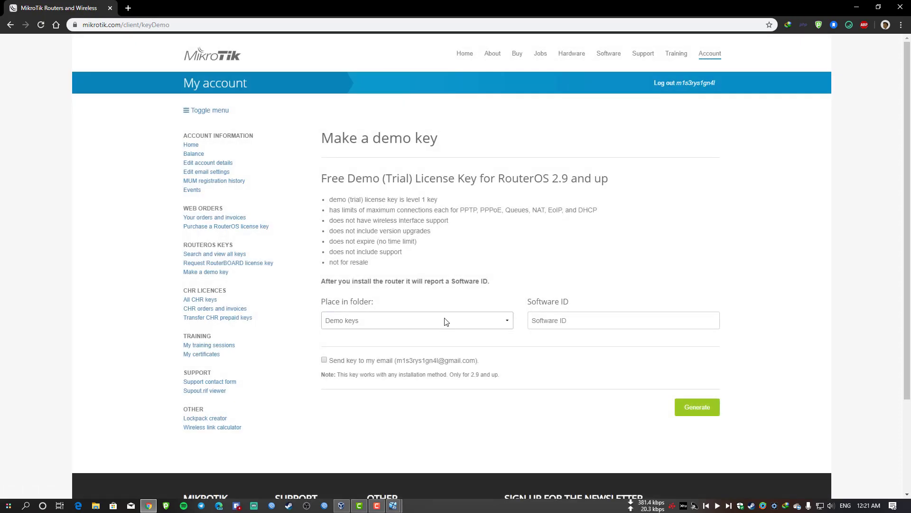
left_click(446, 322)
left_click(377, 334)
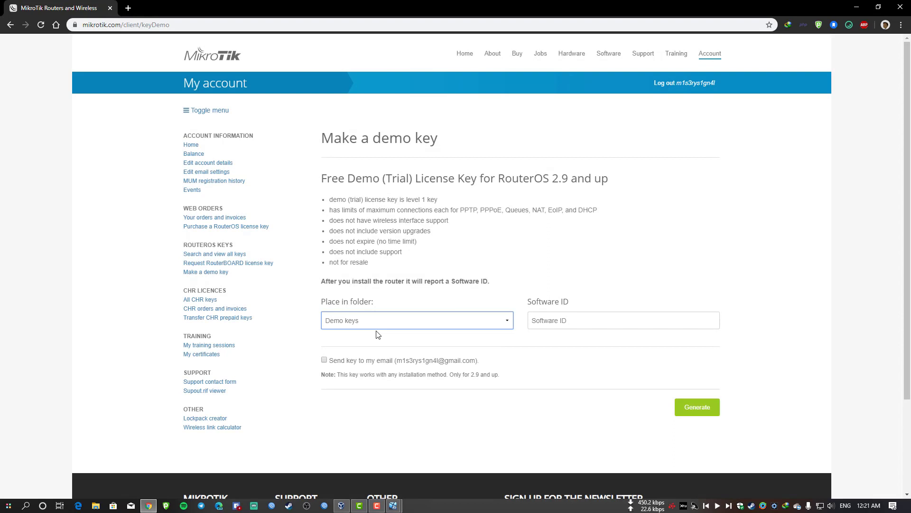
left_click(589, 324)
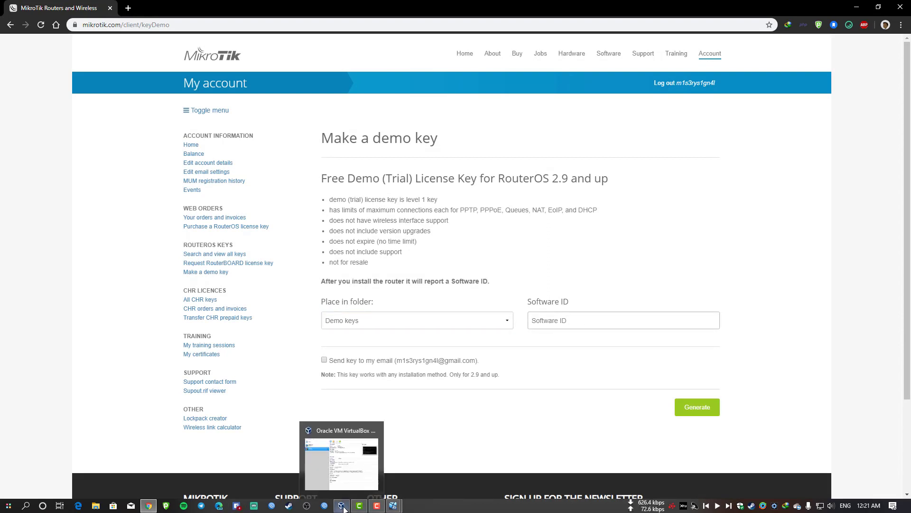
Bring the MikroTik console forward and reload the account page without resubmitting the login form.
mouse_move(359, 505)
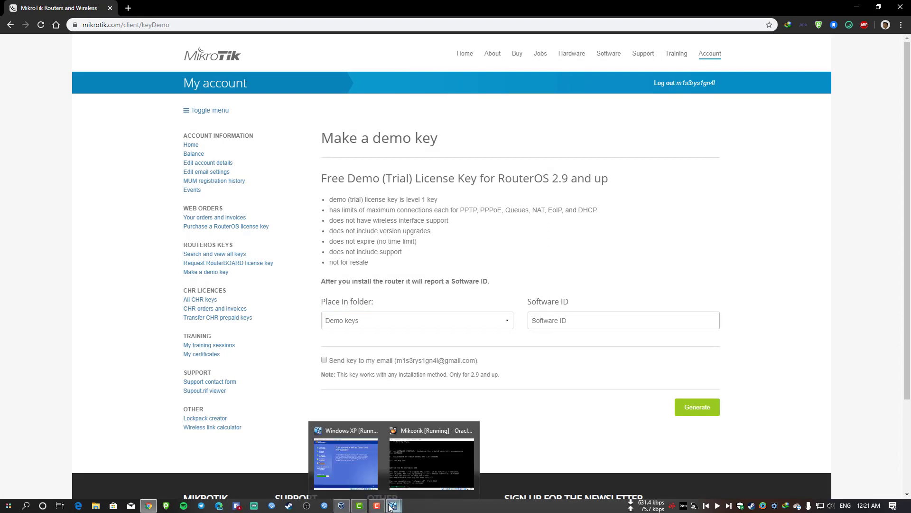
left_click(426, 473)
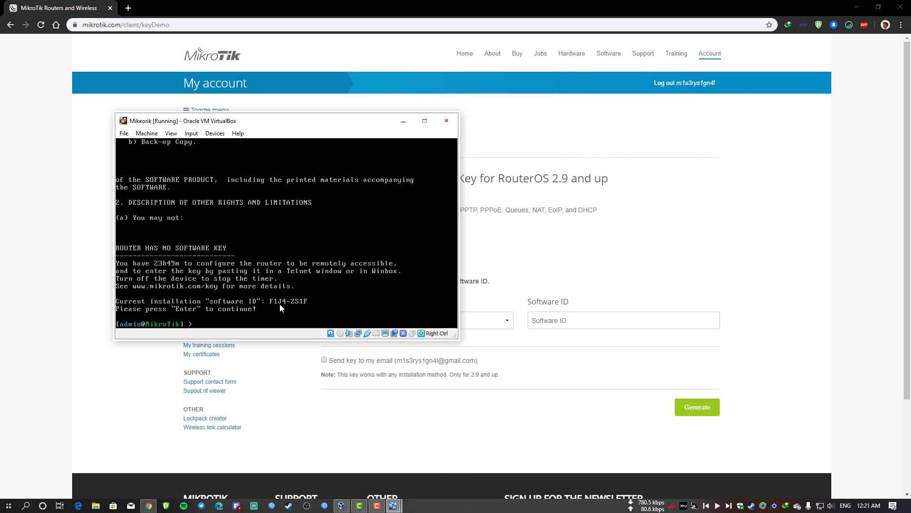
double_click(396, 15)
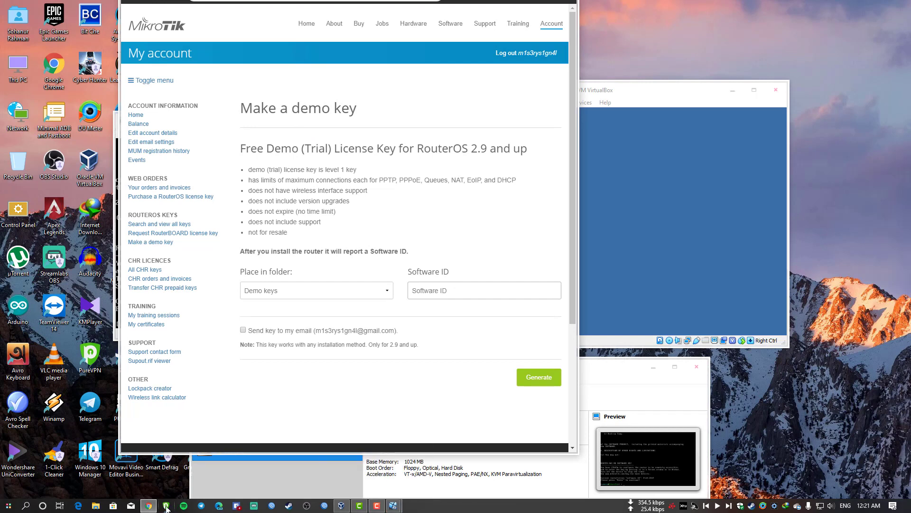
mouse_move(156, 488)
left_click(547, 4)
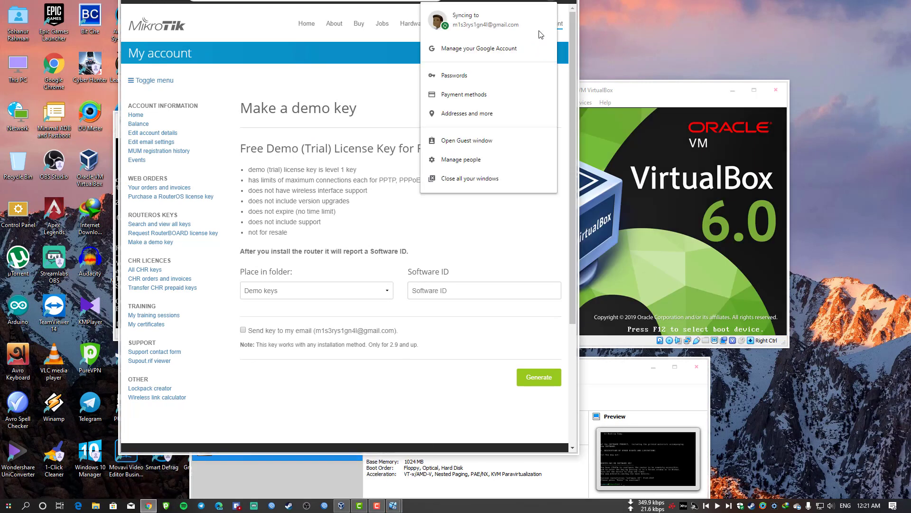
left_click(485, 4)
left_click(139, 4)
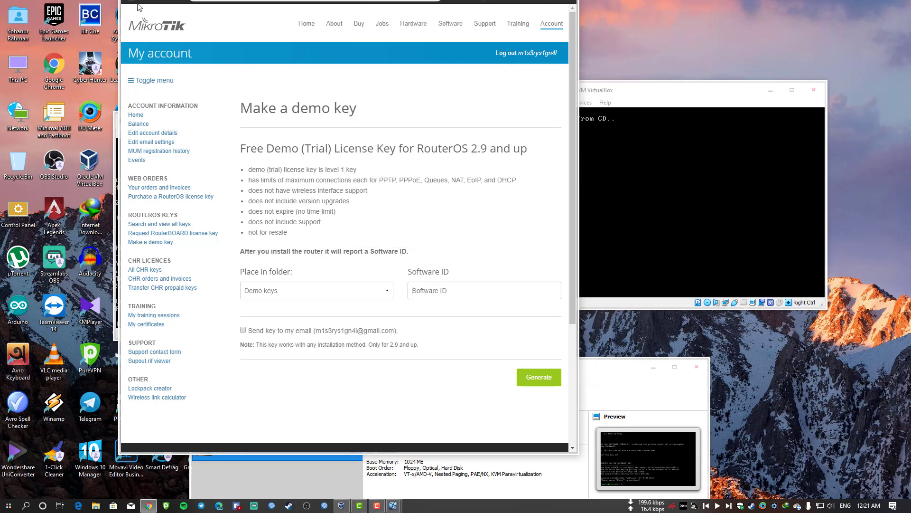
left_click(158, 4)
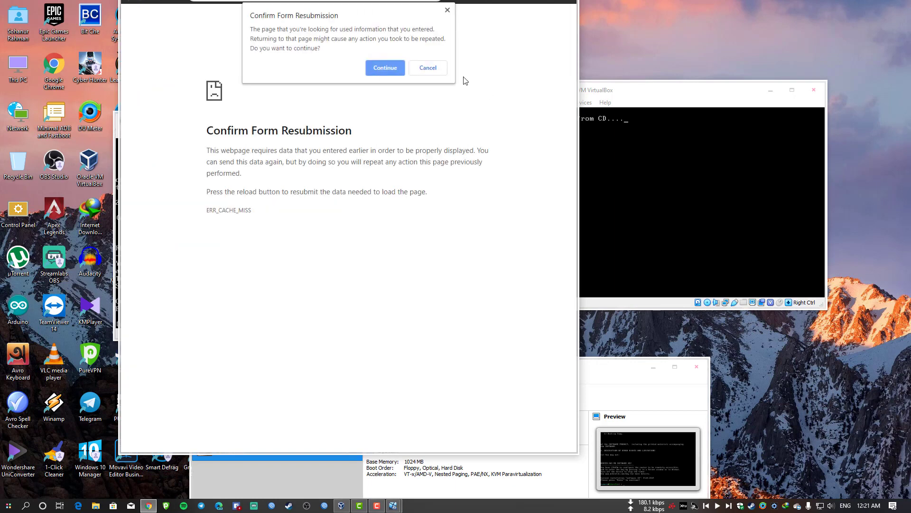
left_click(429, 67)
Resize the browser to the right, open the demo key form, and focus Software ID.
left_click(568, 4)
left_click(390, 315)
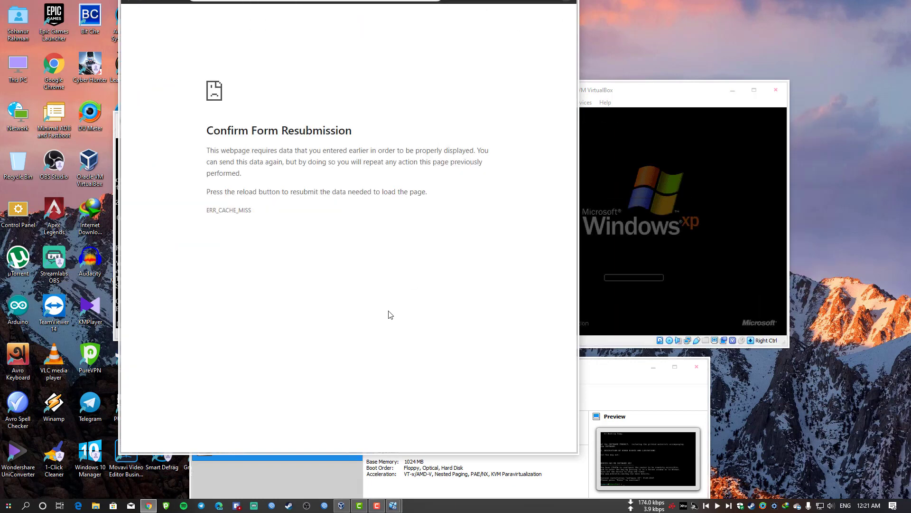
double_click(291, 453)
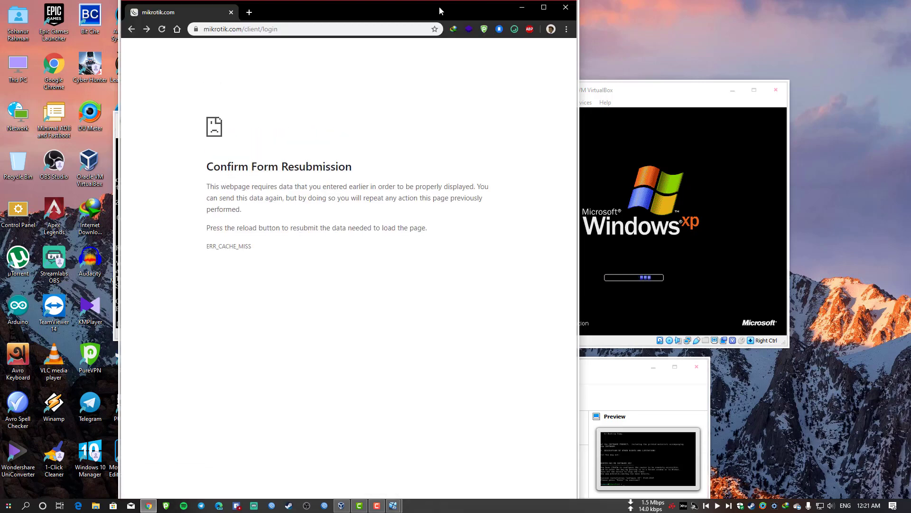
left_click_drag(440, 7, 504, 29)
left_click(313, 297)
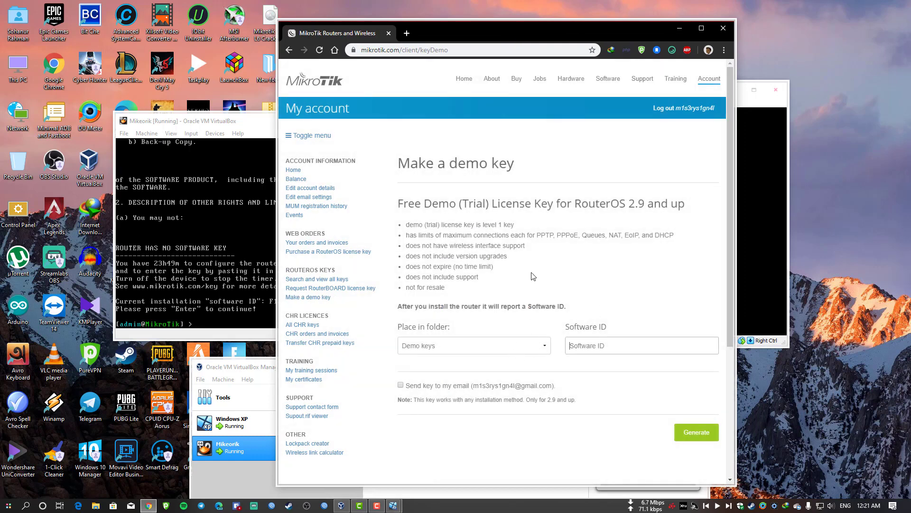
left_click_drag(216, 123, 128, 130)
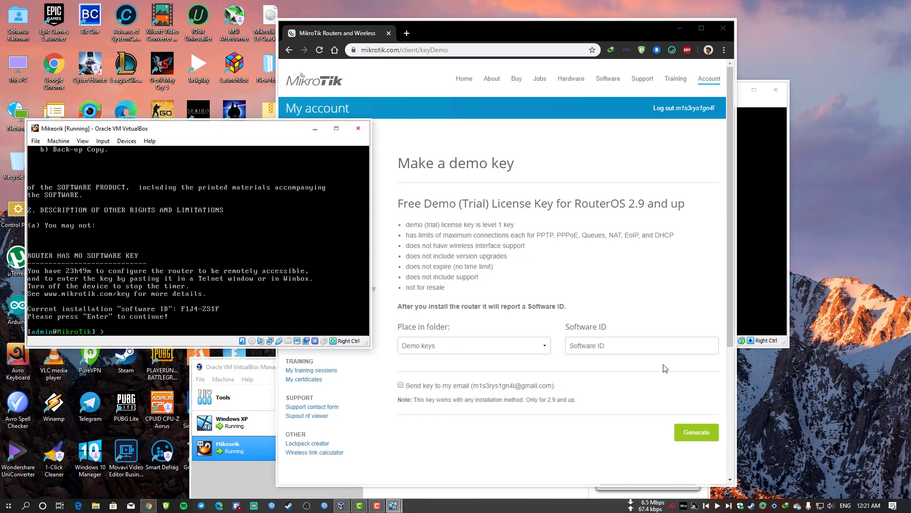
left_click(591, 347)
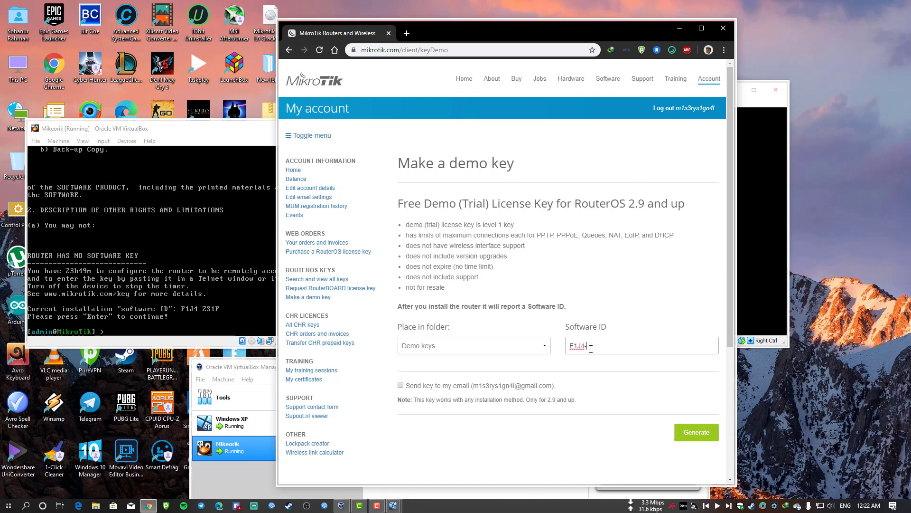
Complete Software ID F1J4-ZS1F and generate the demo licence key.
type("ZS1F")
scroll(572, 280, "down", 3)
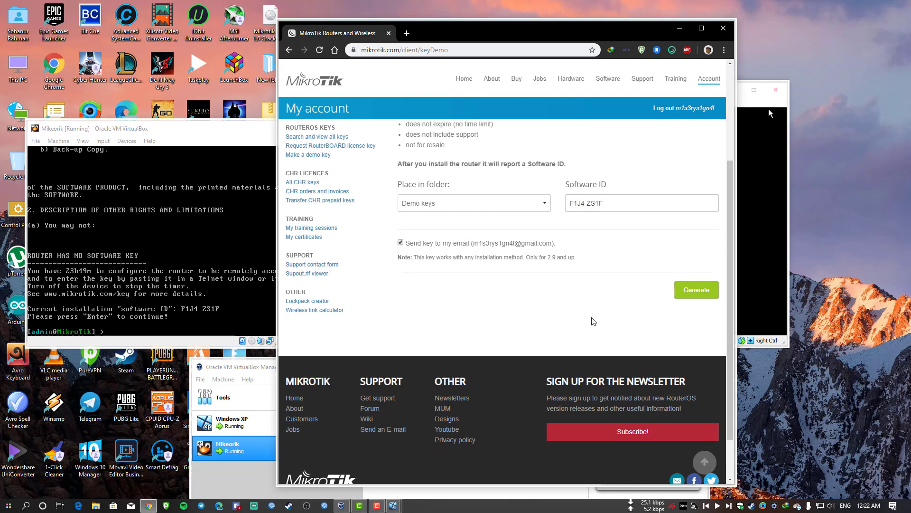
left_click(686, 291)
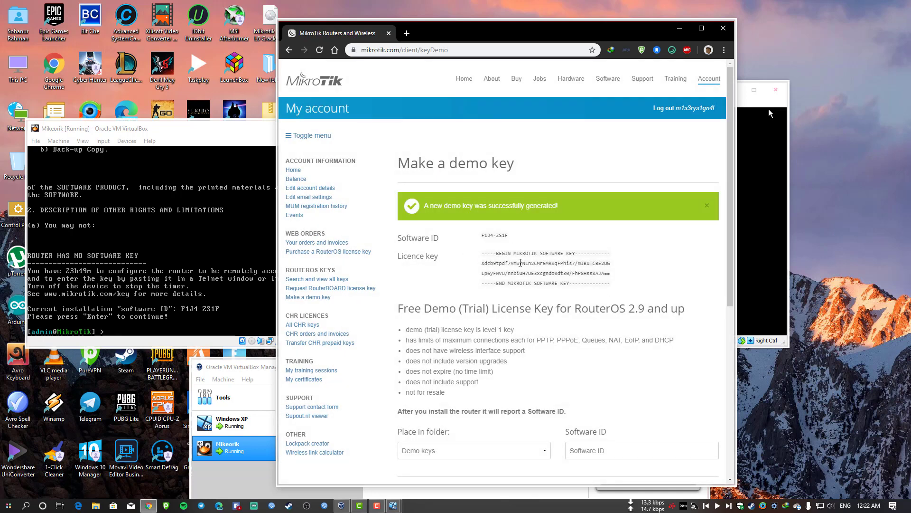
Select the generated licence key text, then minimise the browser to reveal the VMs.
triple_click(520, 263)
left_click(476, 232)
left_click_drag(481, 253, 619, 282)
left_click(611, 284)
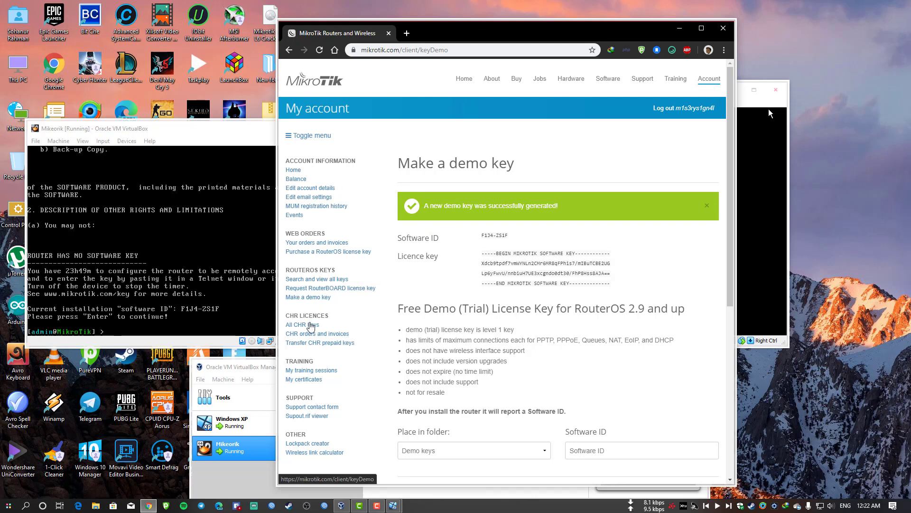
scroll(540, 254, "down", 2)
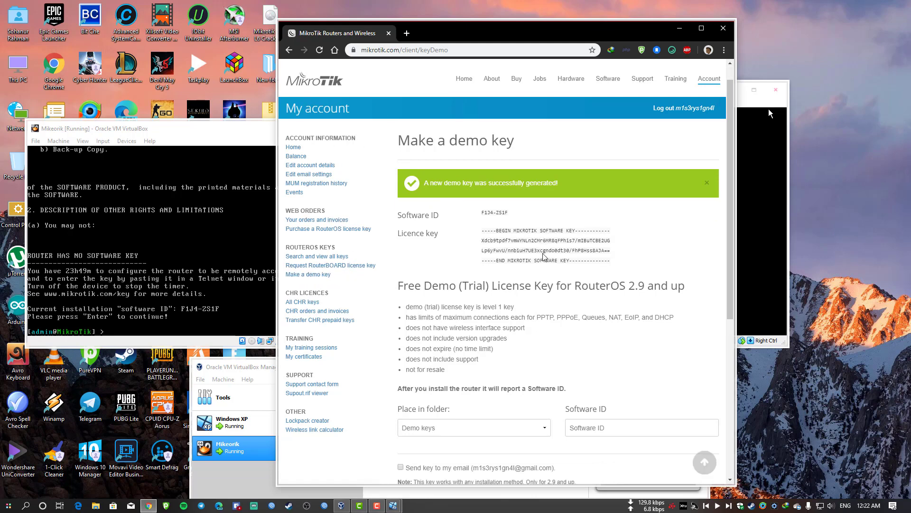
triple_click(540, 178)
left_click(542, 178)
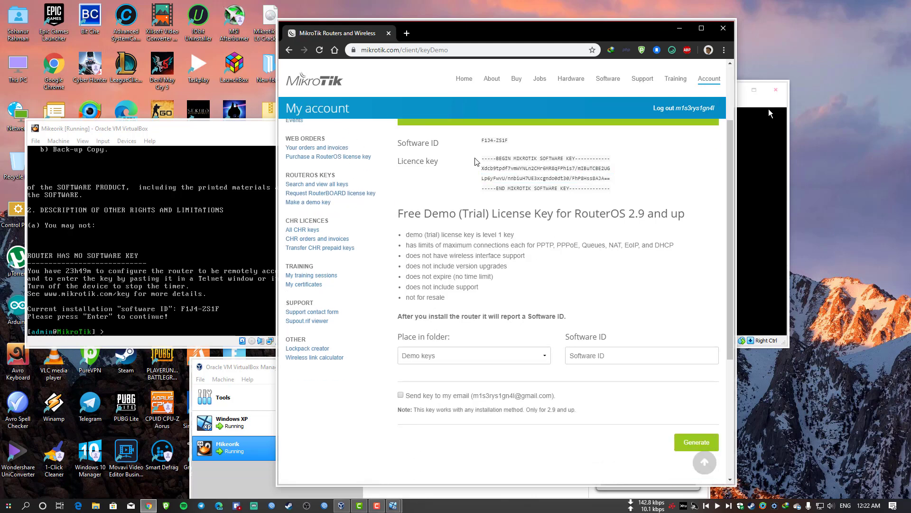
left_click_drag(476, 158, 625, 188)
left_click(576, 183)
left_click_drag(591, 34, 514, 169)
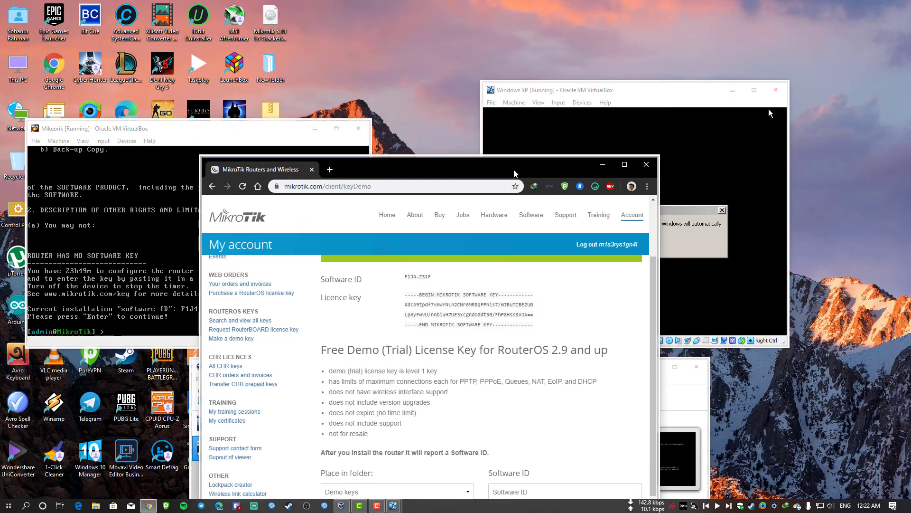
left_click(603, 164)
Accept the XP guest's automatic resolution change and monitor settings, then reposition its window.
left_click(613, 244)
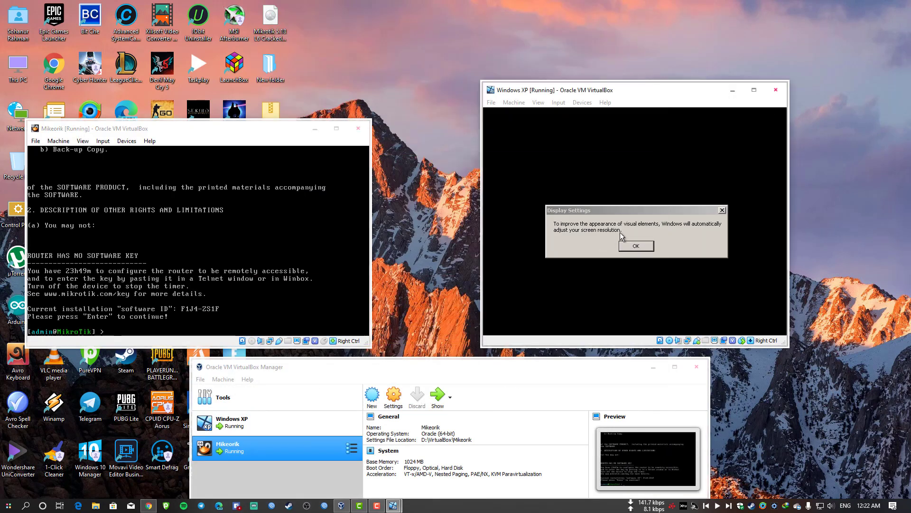
left_click(636, 245)
left_click(603, 176)
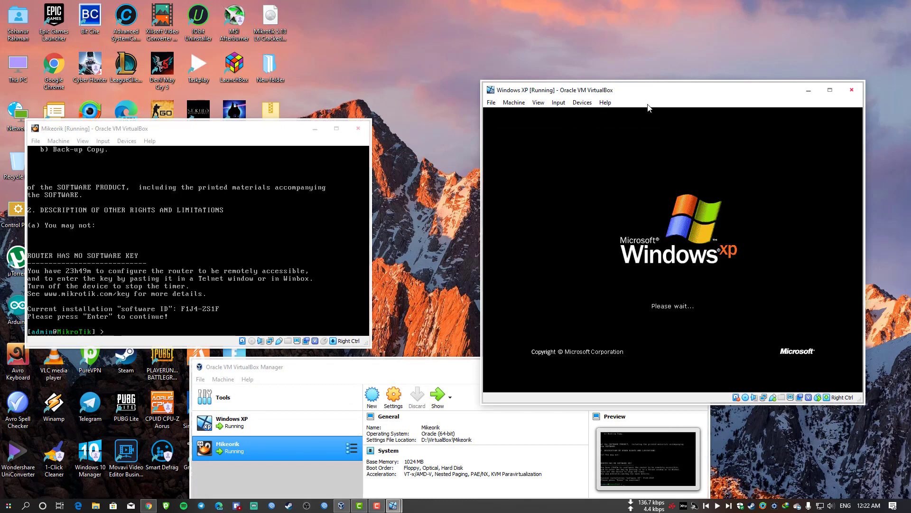
left_click_drag(681, 95, 559, 70)
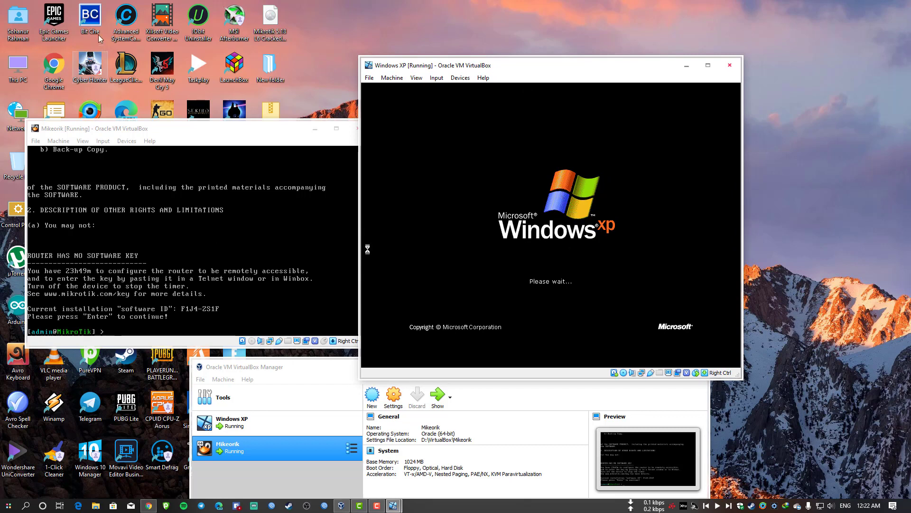
left_click(447, 37)
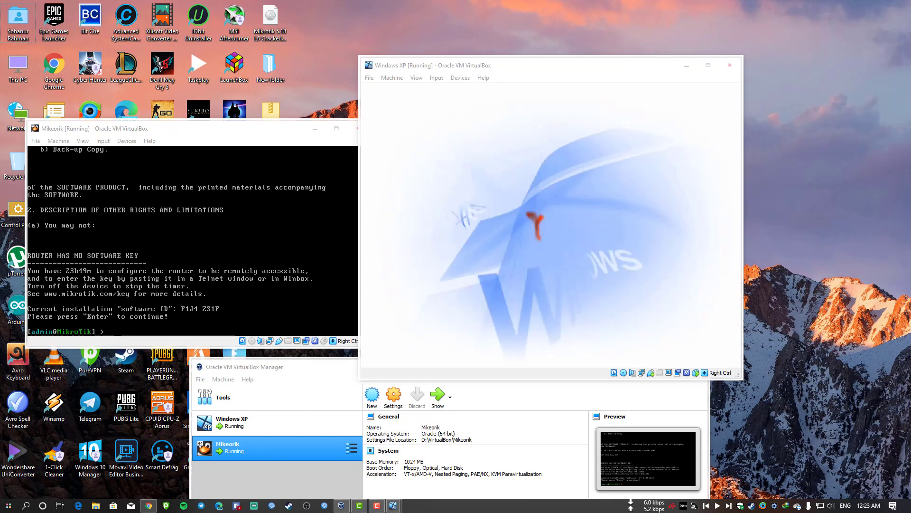
left_click(893, 505)
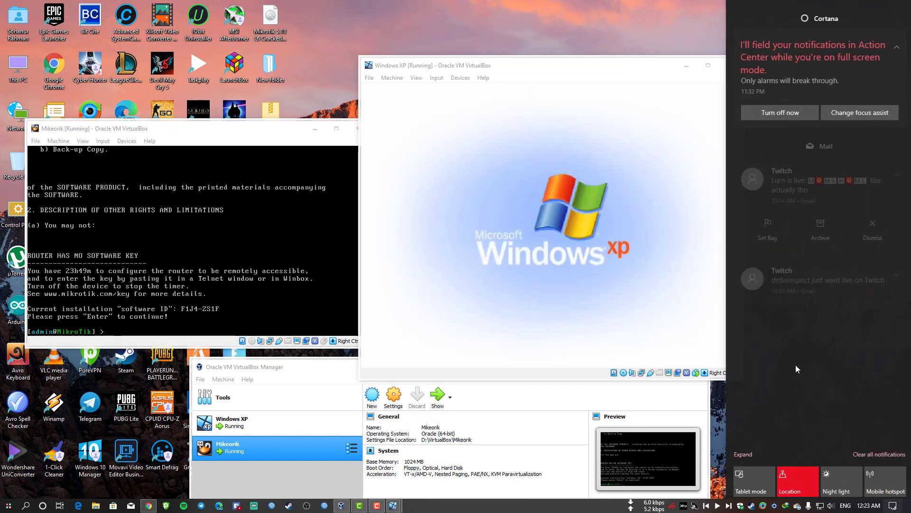
left_click(479, 5)
left_click_drag(484, 68, 528, 68)
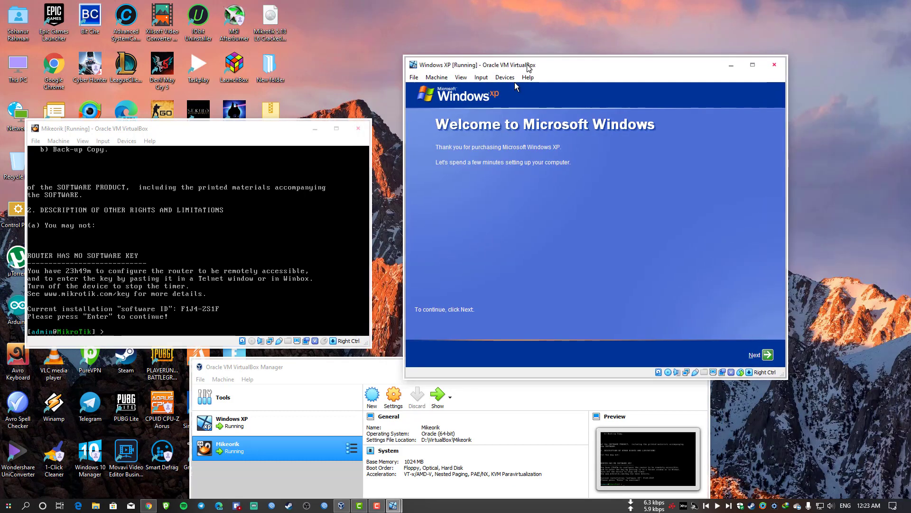
Start XP first-run setup, declining automatic updates and skipping connectivity check and registration.
left_click(762, 354)
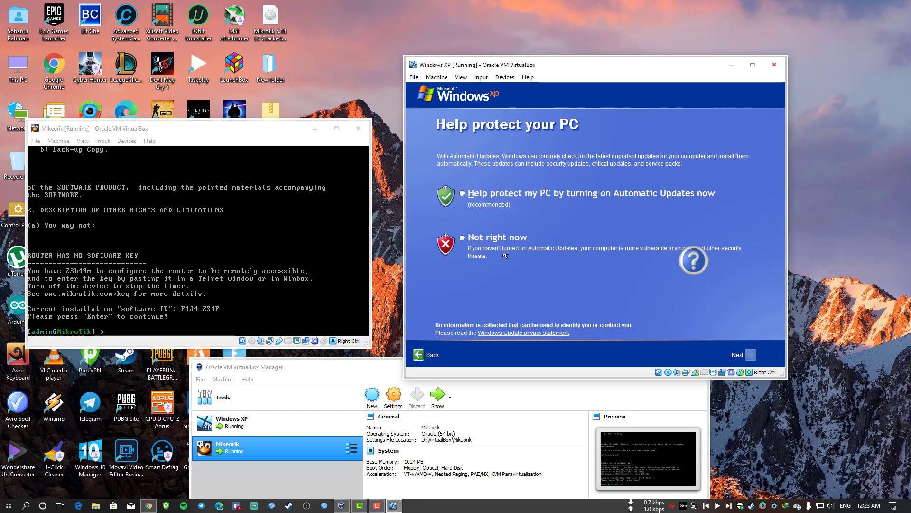
left_click(486, 240)
left_click(751, 356)
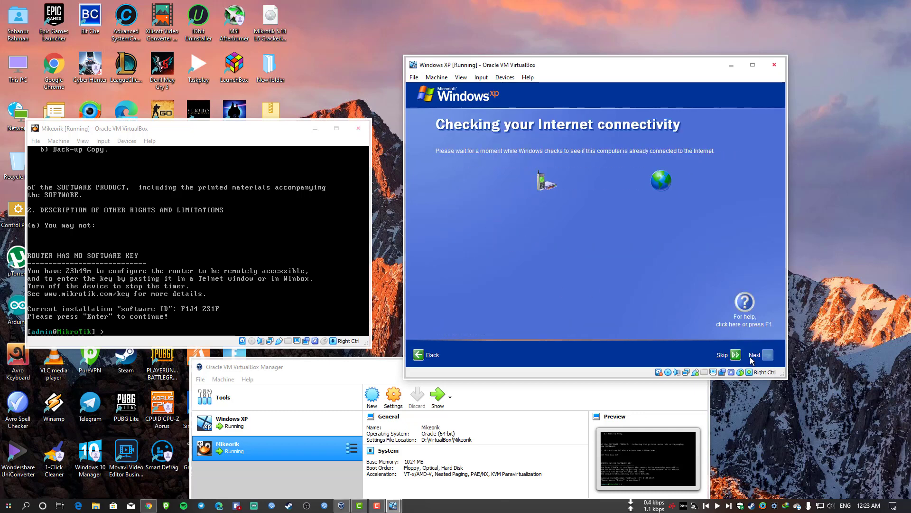
left_click(726, 355)
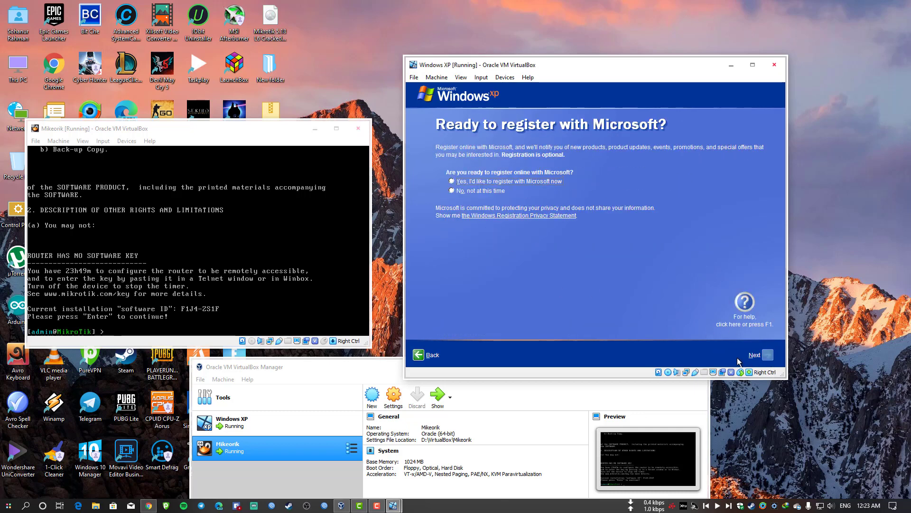
left_click(768, 356)
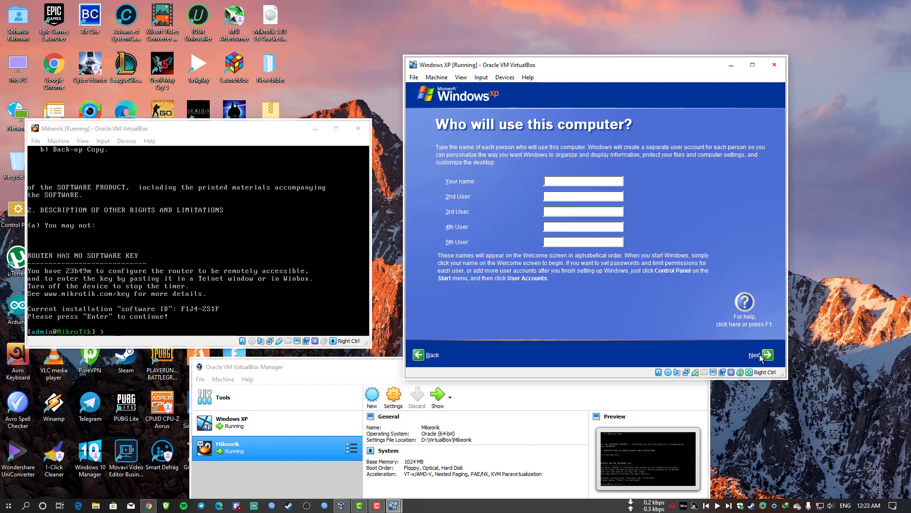
left_click(765, 357)
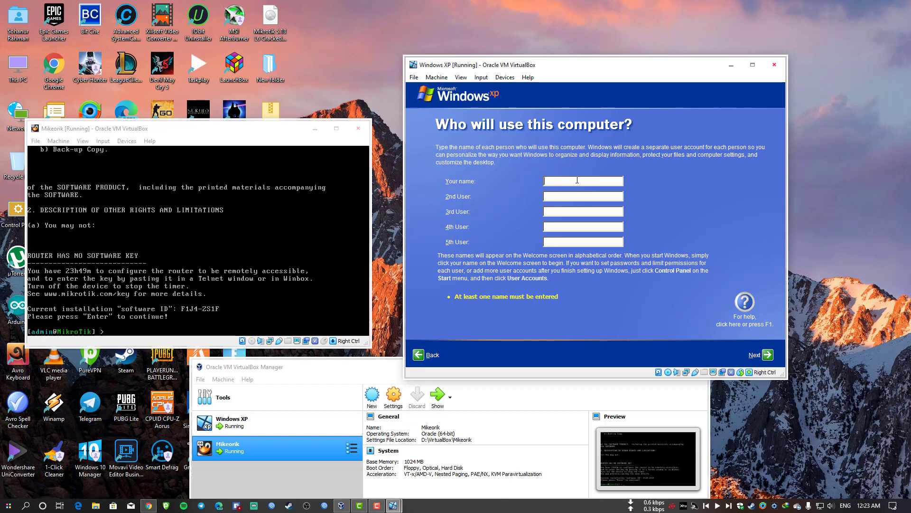
Enter a user account name and finish Windows XP setup.
type("Hype")
key("BackSpace")
type("3rNerd")
left_click(768, 356)
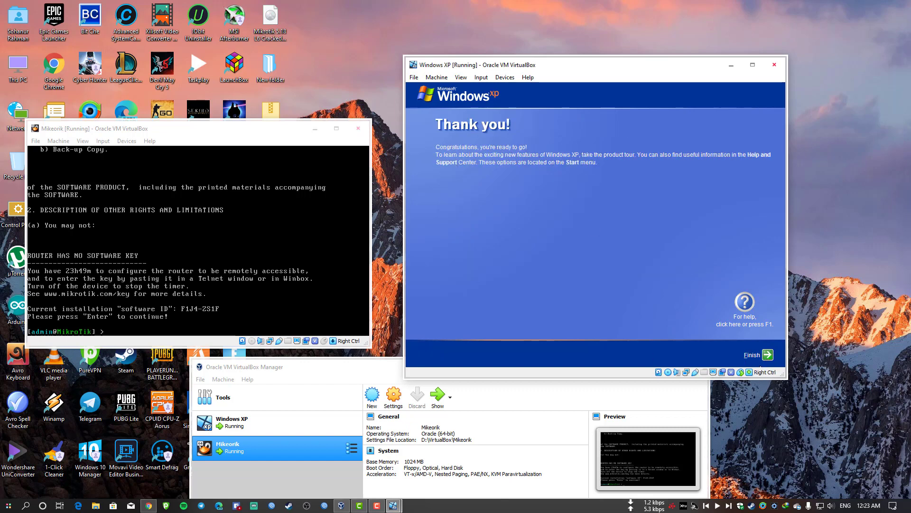
left_click(766, 356)
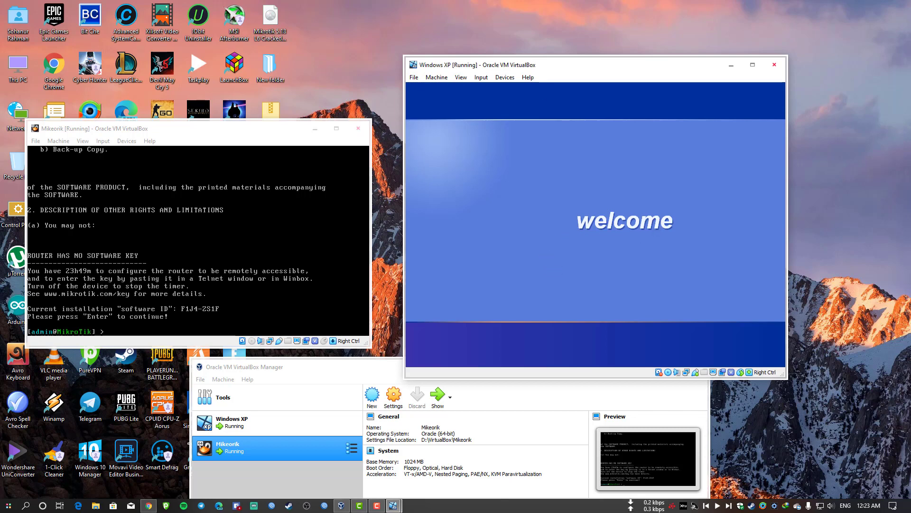
mouse_move(564, 66)
left_mouse_down()
mouse_move(523, 72)
mouse_move(562, 69)
left_mouse_up()
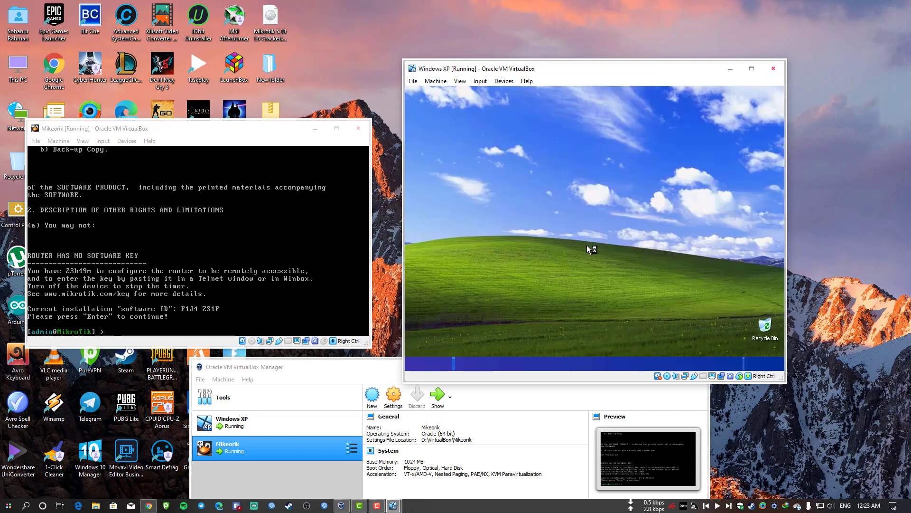
Show My Computer on the XP guest's desktop.
right_click(568, 229)
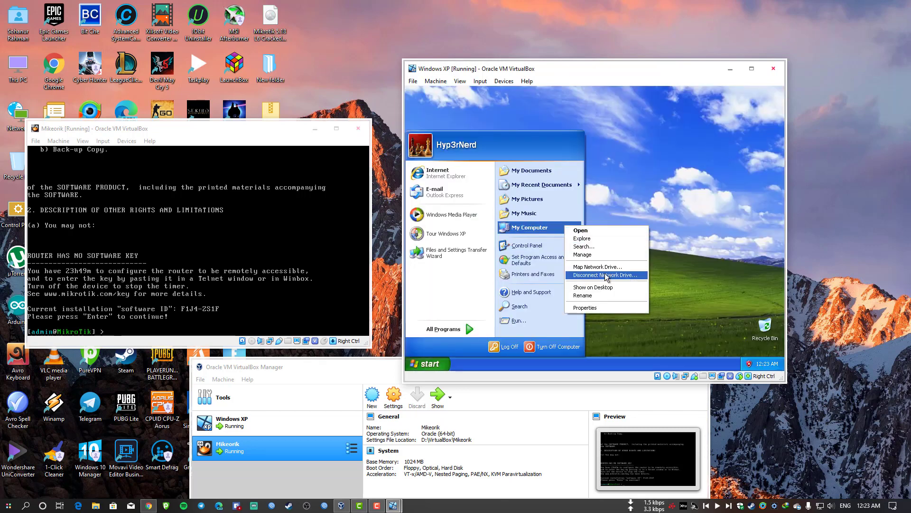
left_click(619, 288)
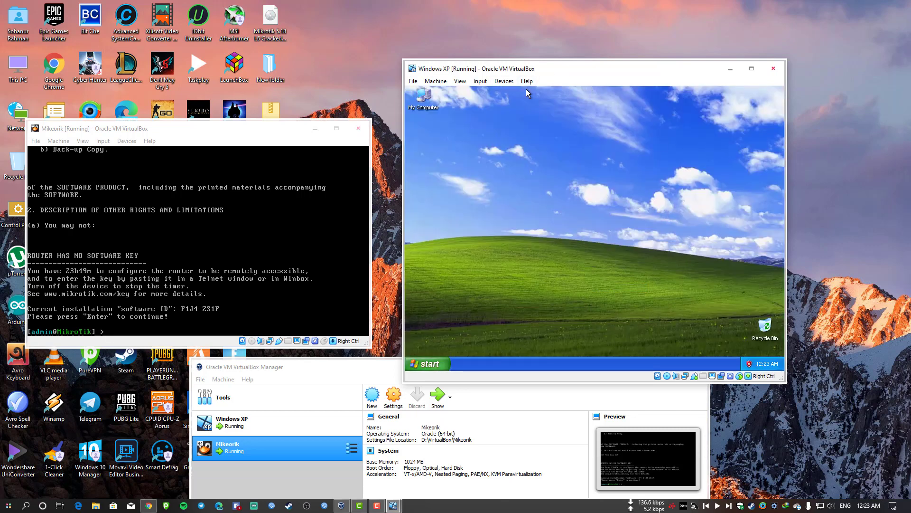
mouse_move(564, 71)
left_mouse_down()
mouse_move(602, 70)
mouse_move(576, 64)
left_mouse_up()
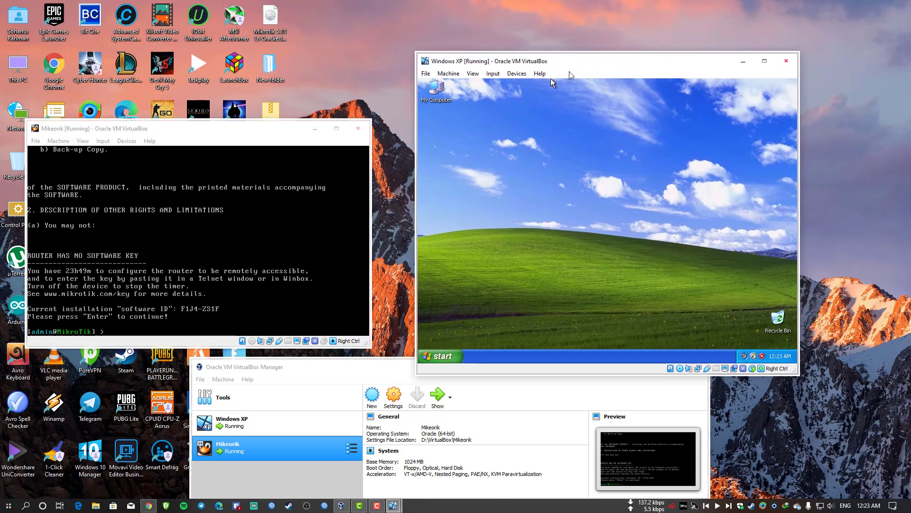
Insert the Guest Additions disc and install with the default folder.
left_click(516, 75)
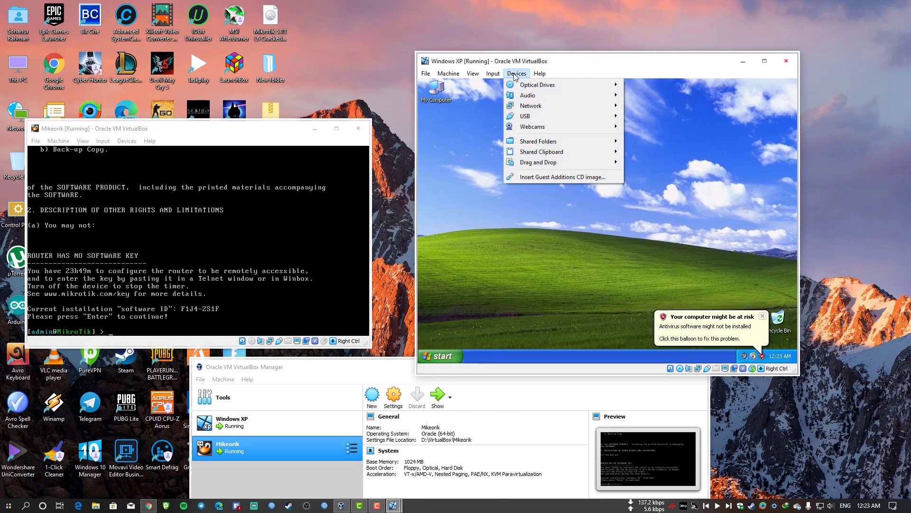
left_click(588, 179)
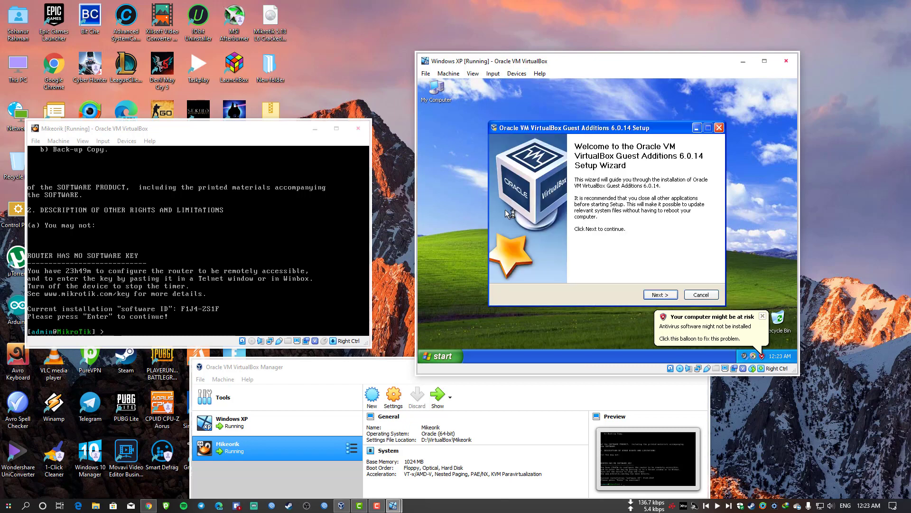
left_click(660, 295)
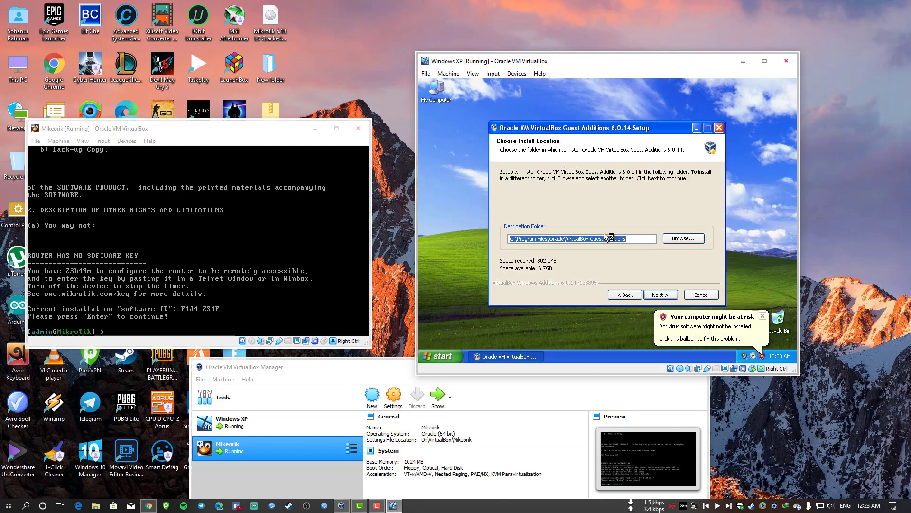
left_click(660, 295)
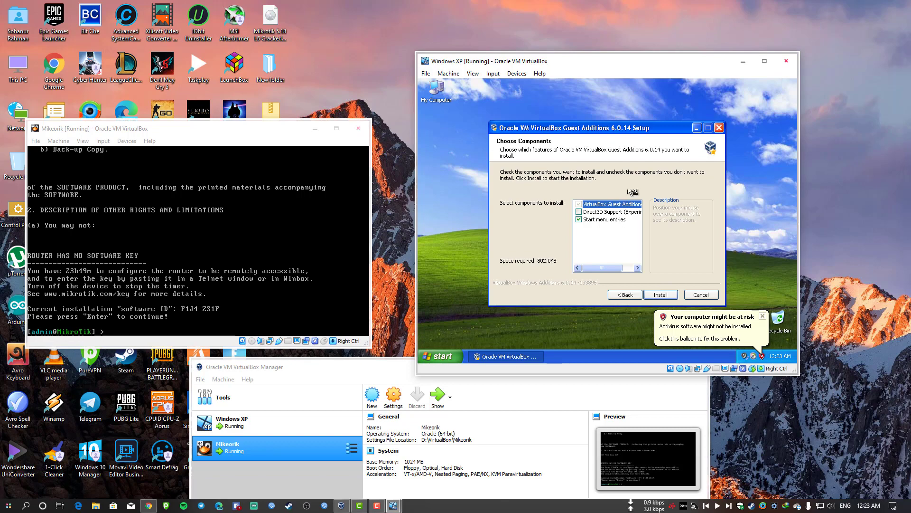
left_click(661, 295)
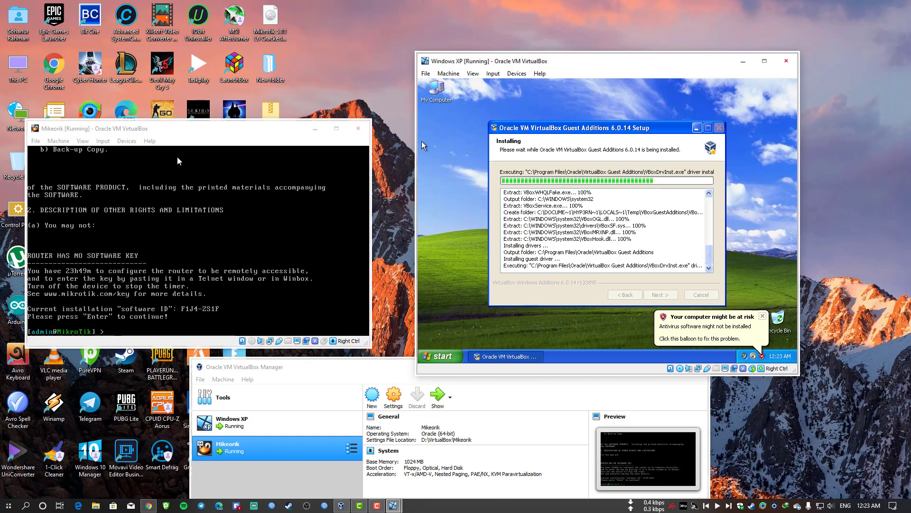
Move the Mikeorik window aside and open the Data (D:) drive from This PC.
left_click_drag(237, 135, 309, 91)
double_click(19, 71)
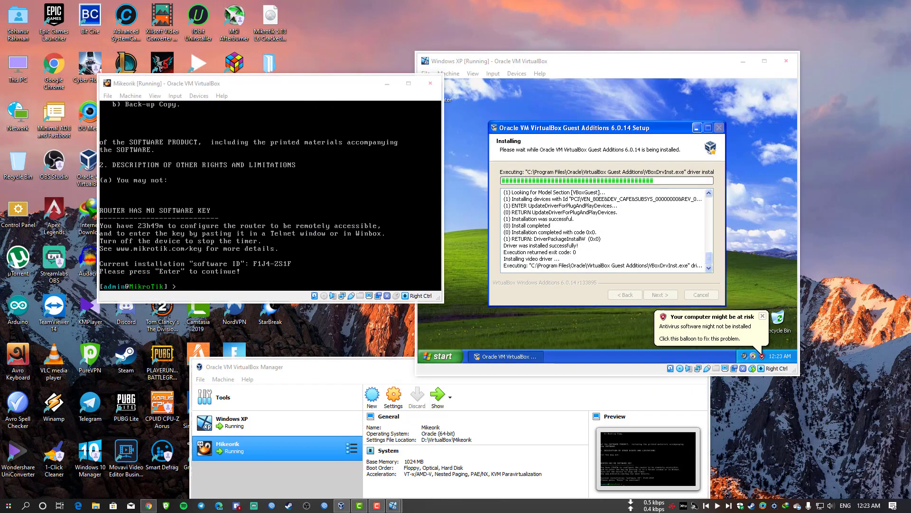
double_click(247, 182)
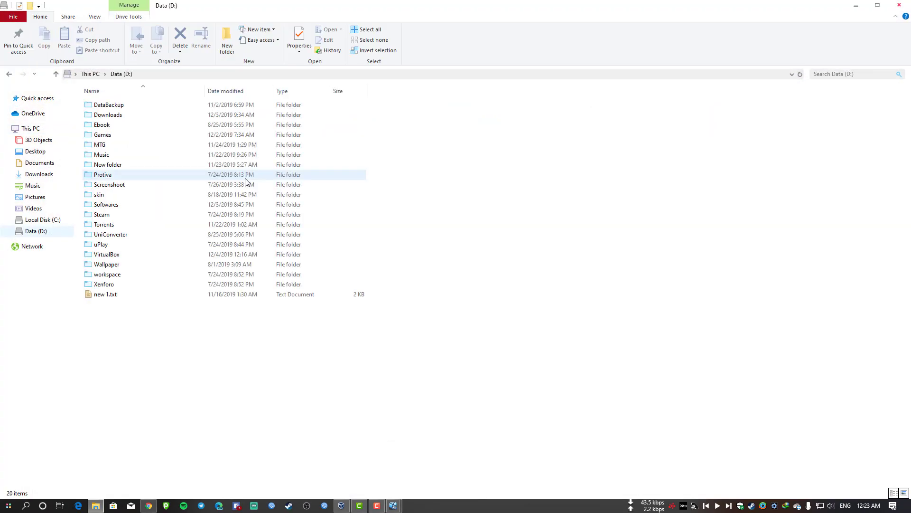
Drag winbox.exe from Data (D:)\Softwares onto the host desktop.
double_click(116, 210)
scroll(152, 449, "down", 20)
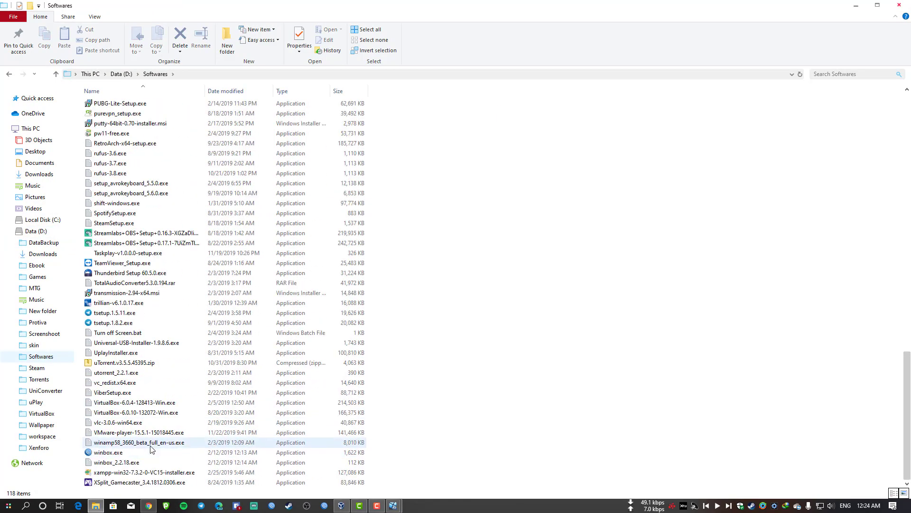
left_click(151, 451)
key("super+Down")
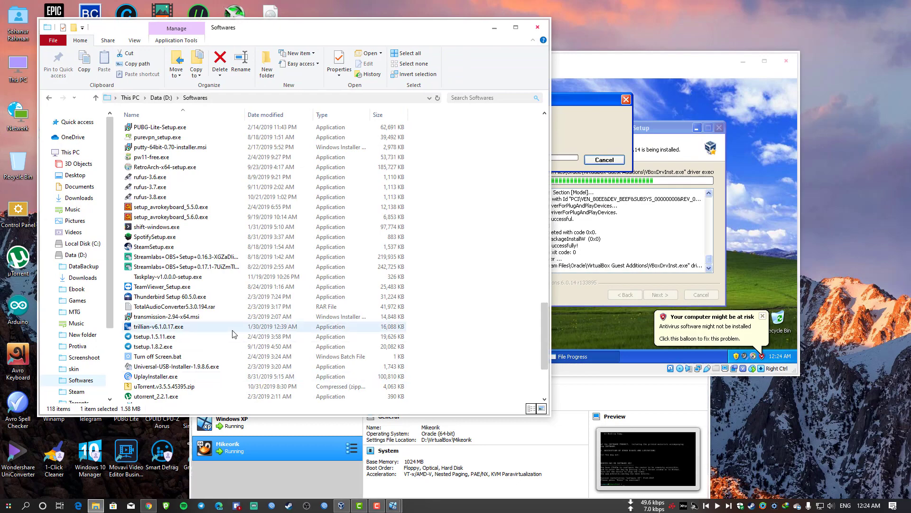
scroll(233, 334, "down", 4)
left_click_drag(150, 369, 864, 184)
Close the Softwares folder, leaving winbox.exe on the host desktop, and bring the XP VM window into view.
left_click(538, 28)
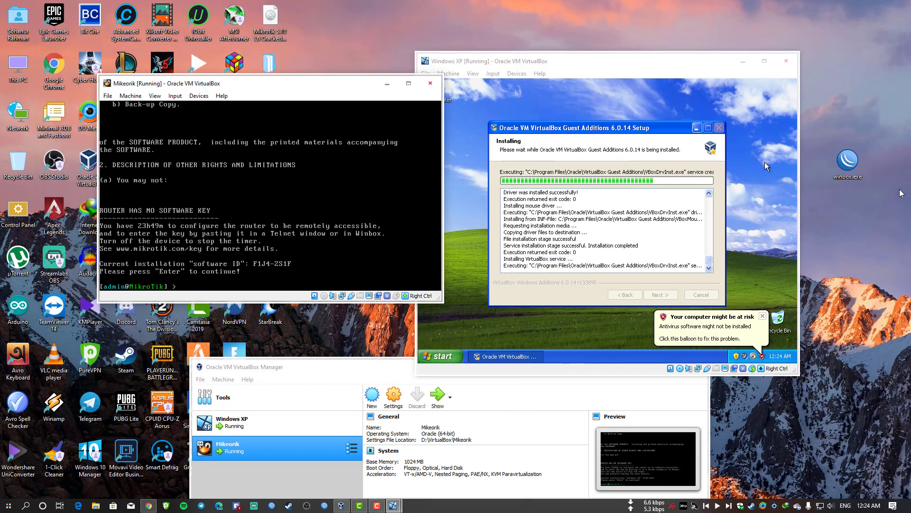
left_click(847, 164)
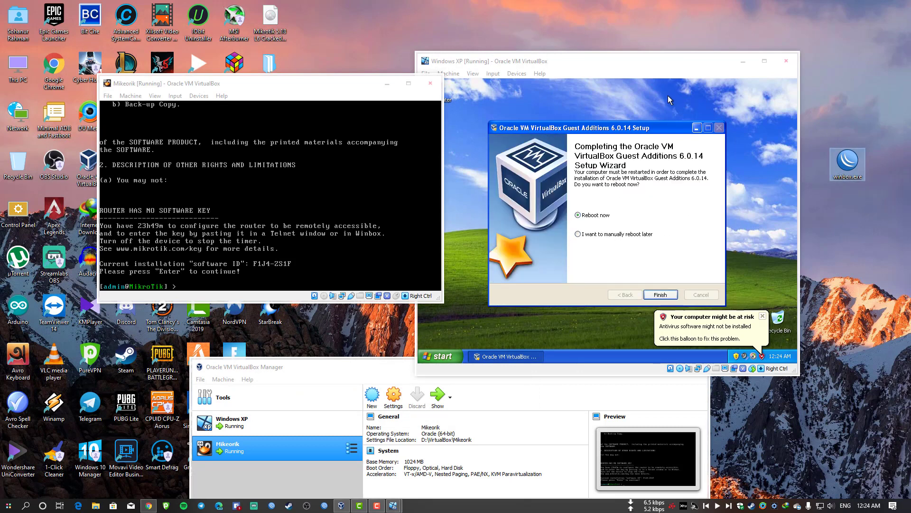
left_click_drag(671, 65, 591, 81)
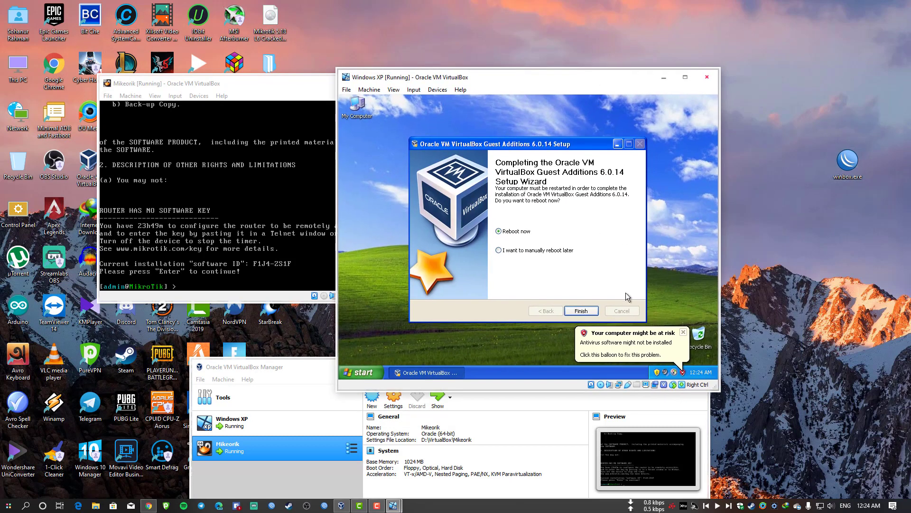
Finish the Guest Additions setup with Reboot now so the XP guest restarts.
left_click(581, 310)
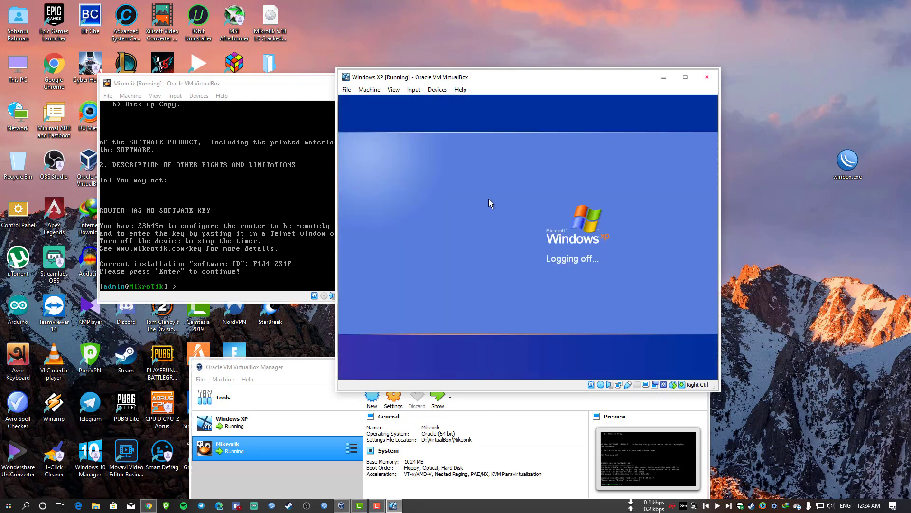
left_click(893, 505)
left_click(712, 229)
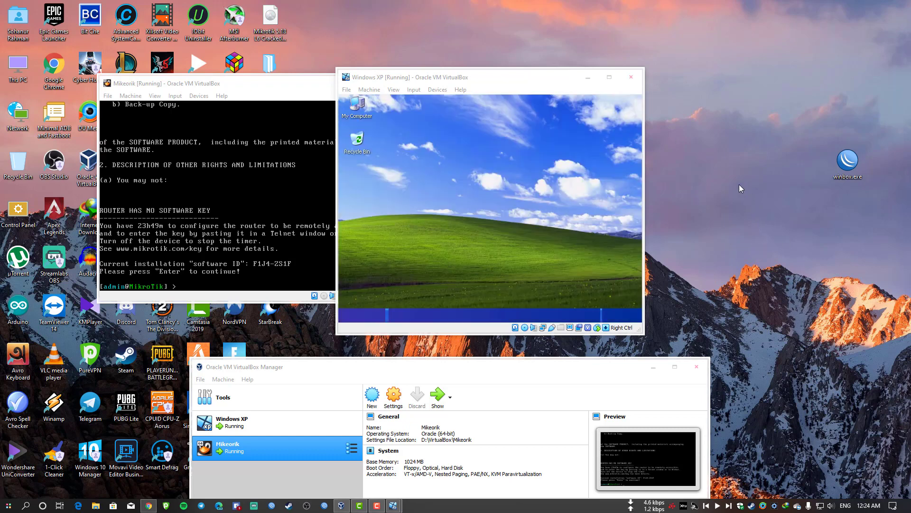
Enable Host To Guest drag and drop and copy winbox.exe onto the XP guest desktop.
left_click(437, 90)
mouse_move(464, 182)
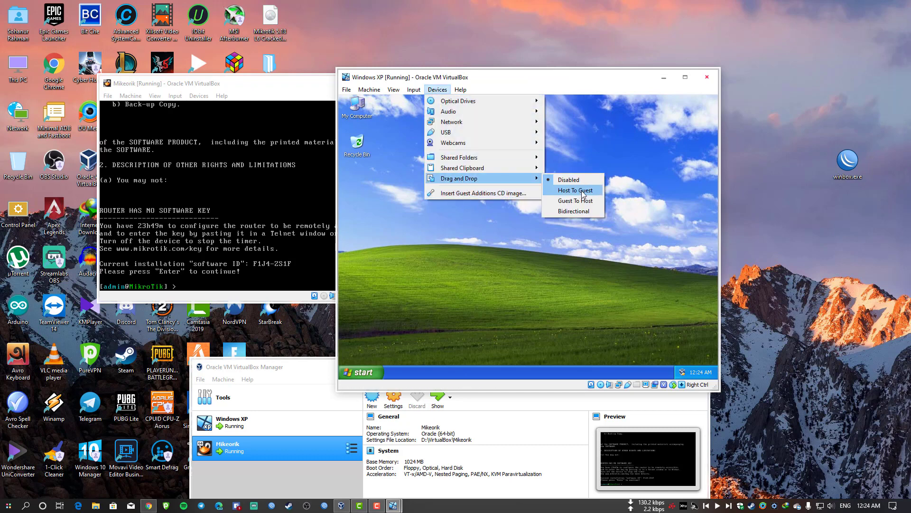
left_click(575, 190)
left_click_drag(839, 161, 479, 213)
left_click(794, 186)
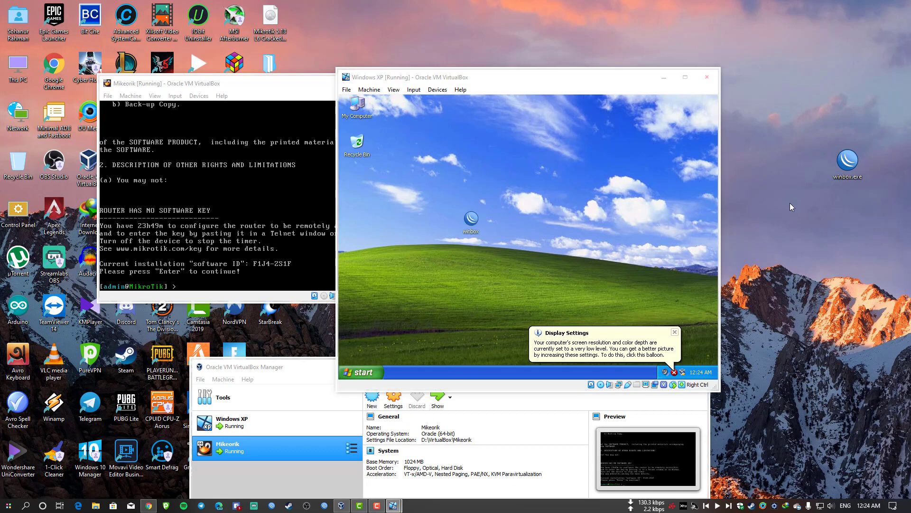
Launch WinBox inside the XP guest and show the discovered neighbor routers.
left_click(441, 90)
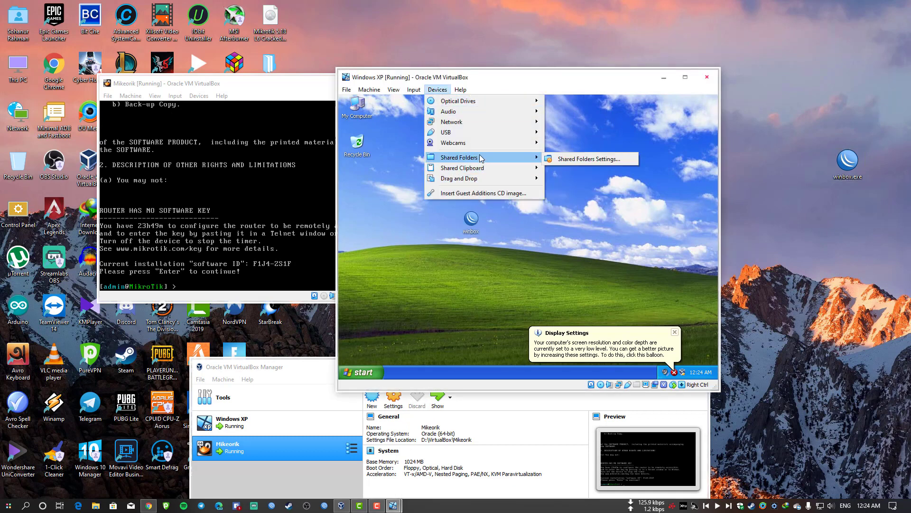
mouse_move(486, 181)
left_click(570, 179)
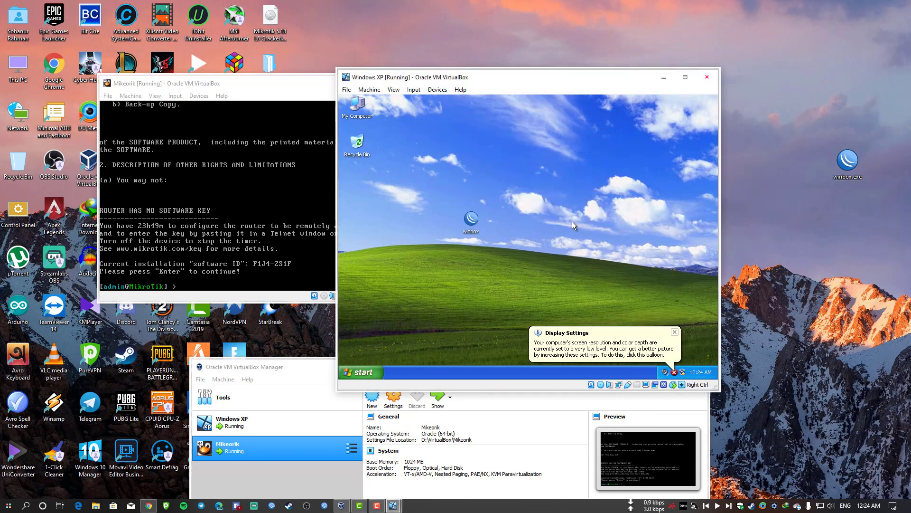
double_click(472, 219)
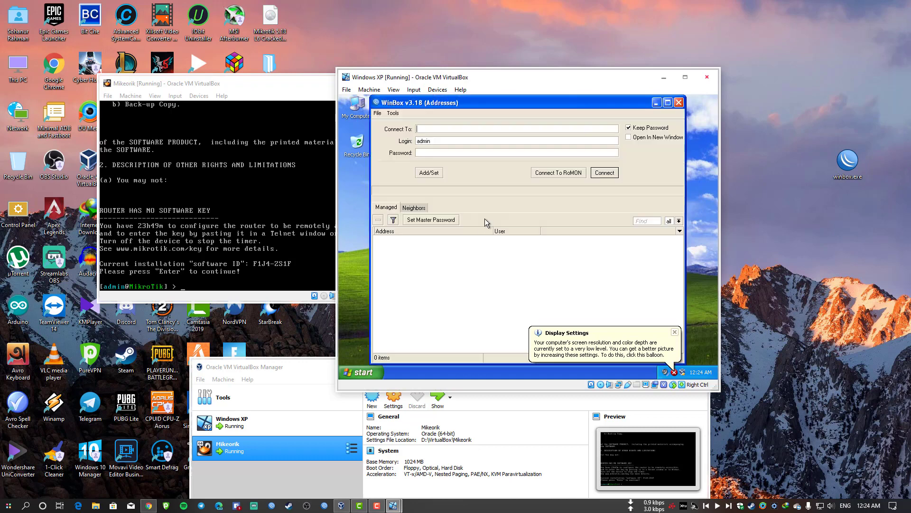
left_click(415, 209)
Unblock WinBox in the firewall and connect to the MikroTik router from the neighbors list.
left_click(549, 266)
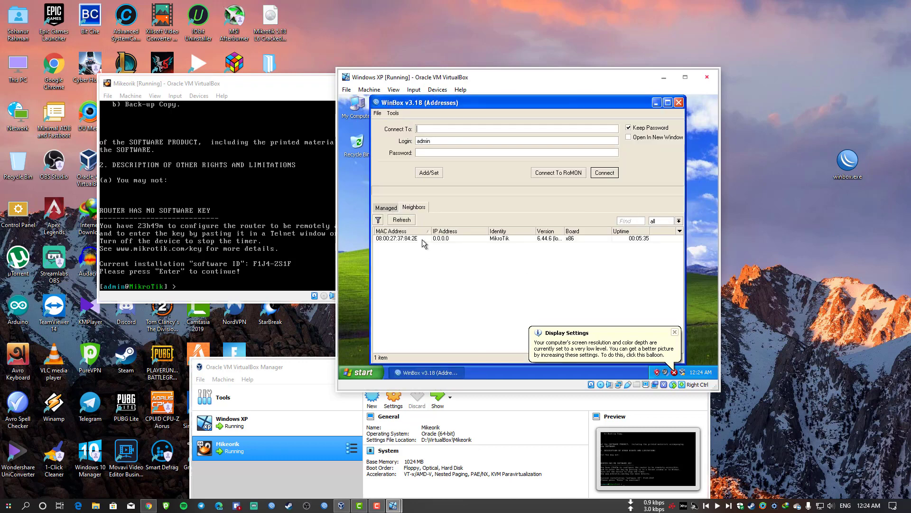
left_click(397, 238)
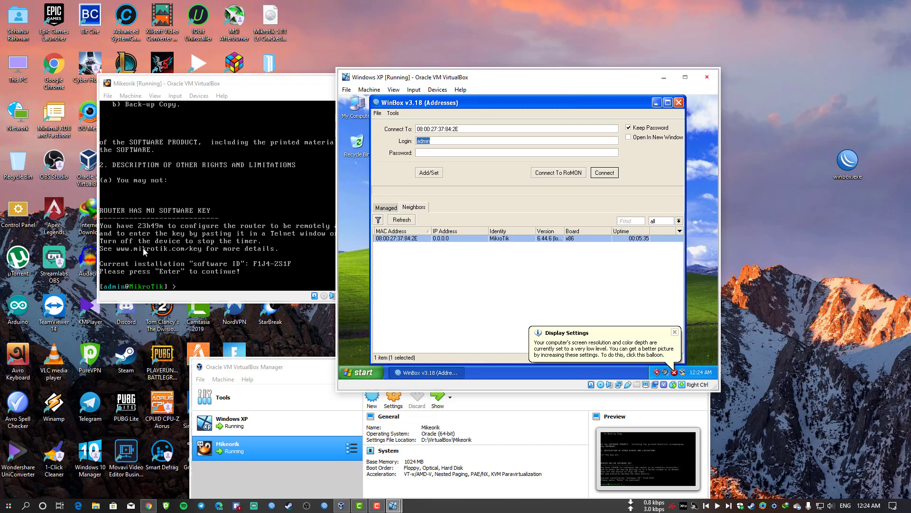
left_click(604, 172)
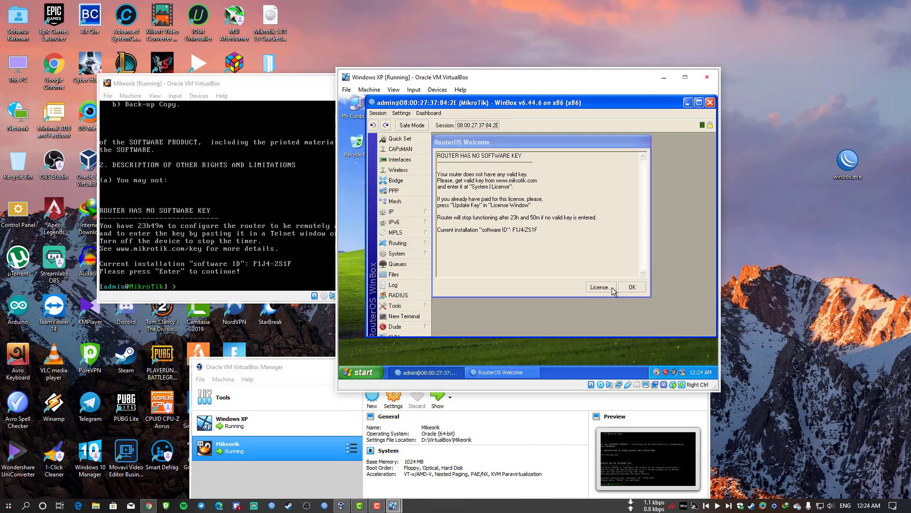
Check the router's License window, where Paste Key fails with no key available.
left_click(612, 288)
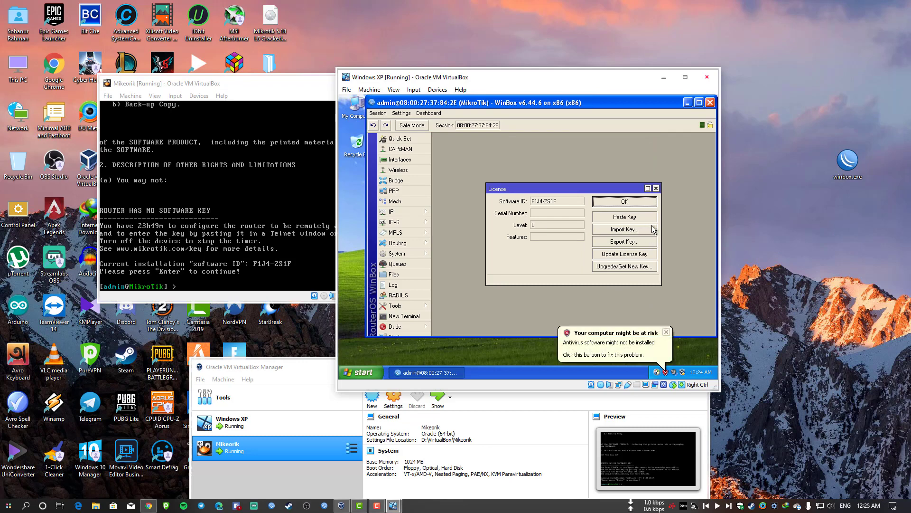
left_click(627, 217)
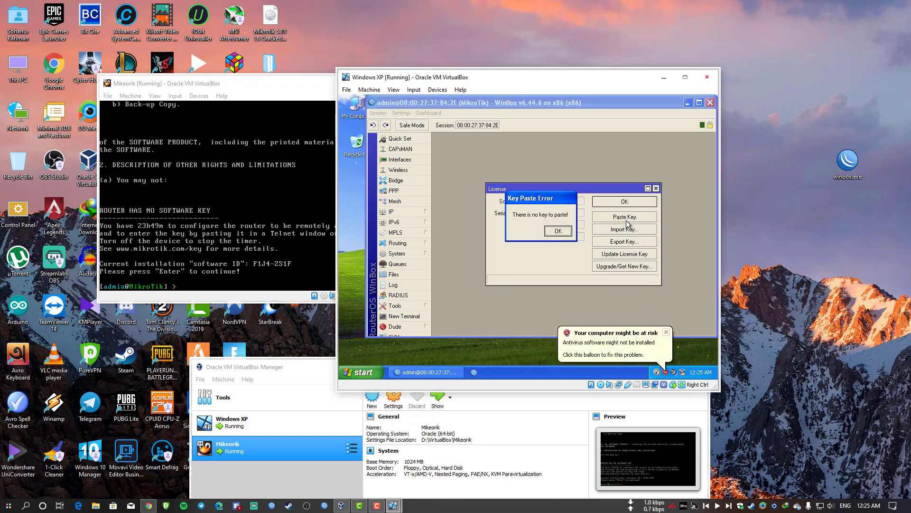
left_click(559, 232)
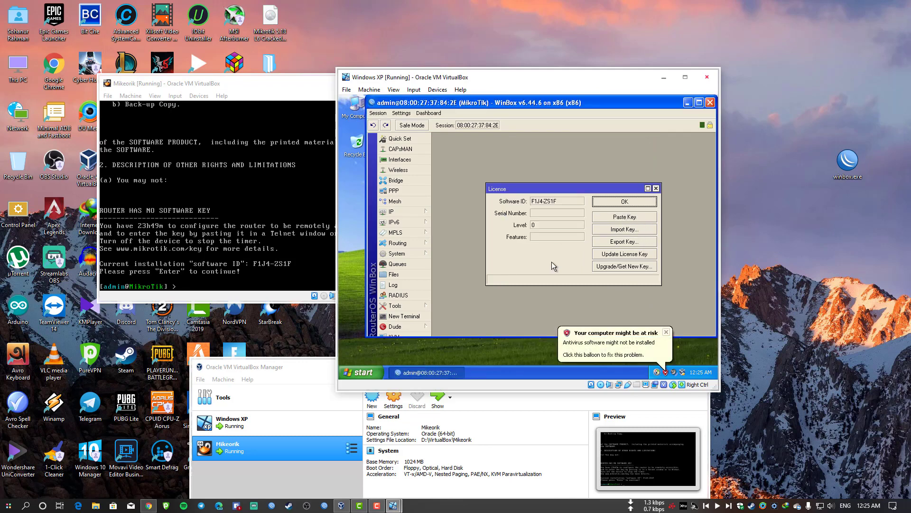
left_click(628, 202)
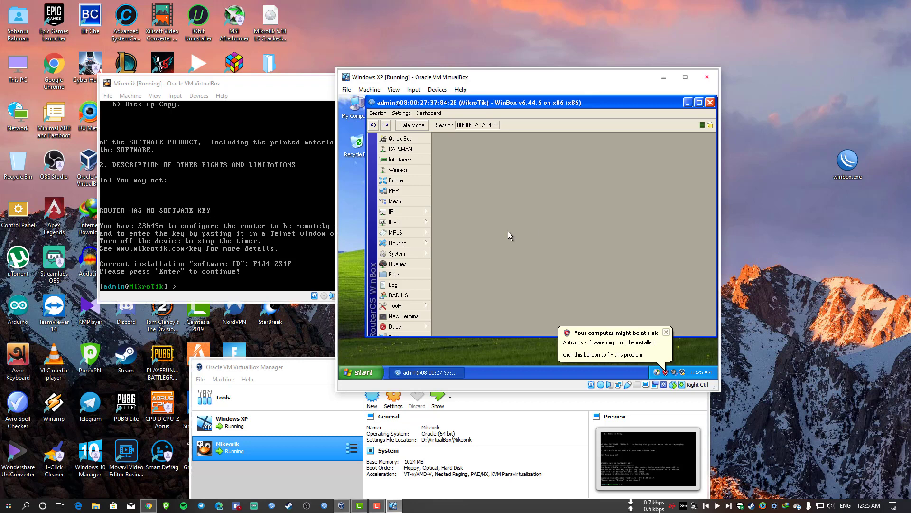
Open a New Terminal at the router prompt and copy the demo licence key from the MikroTik account page.
left_click(406, 316)
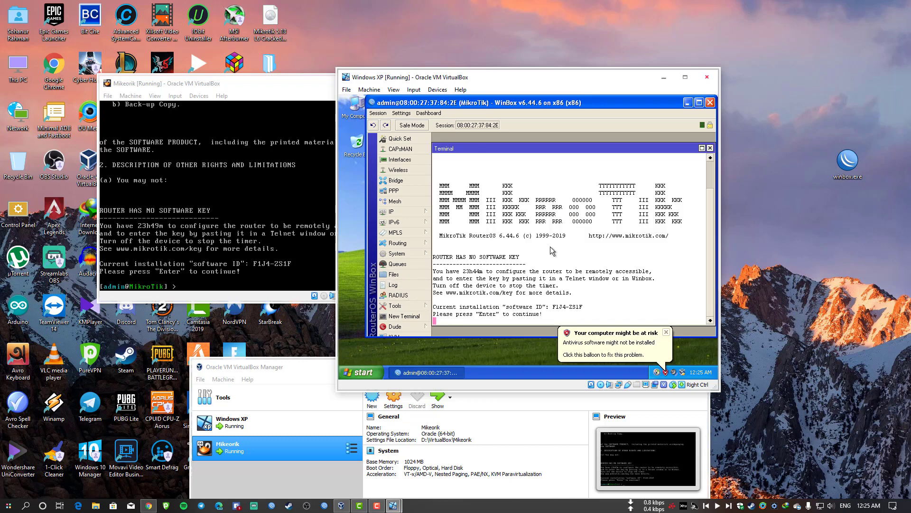
key("Return")
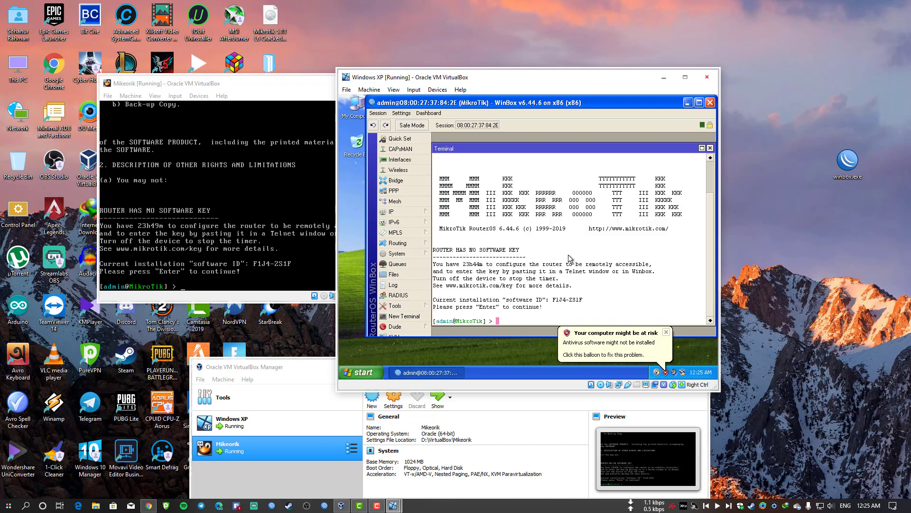
left_click(154, 506)
left_click_drag(407, 297, 545, 327)
right_click(493, 315)
left_click(515, 321)
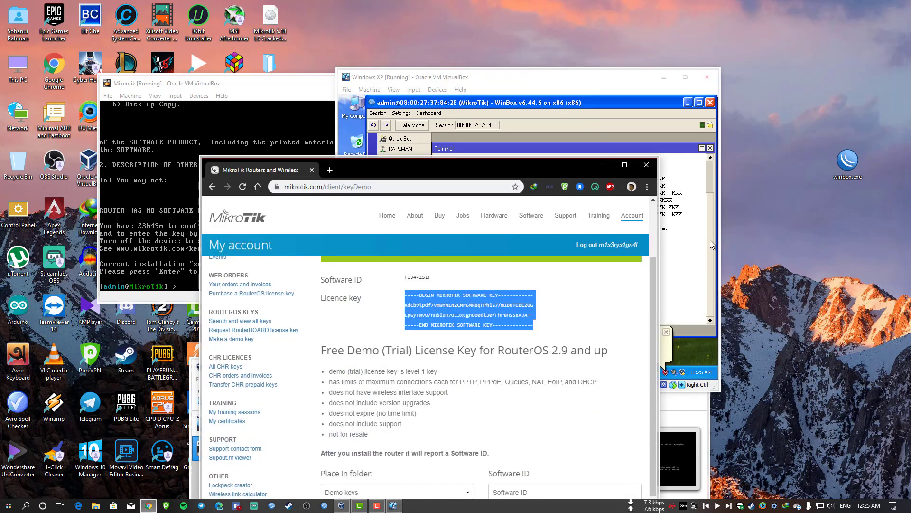
After a failed terminal paste, paste the key into a New Text Document on the desktop.
left_click(712, 245)
right_click(553, 220)
left_click(546, 256)
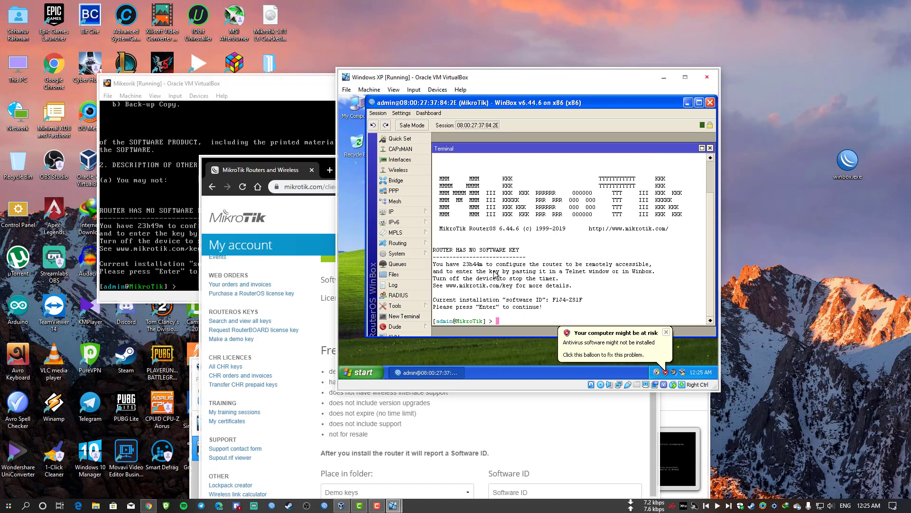
right_click(760, 42)
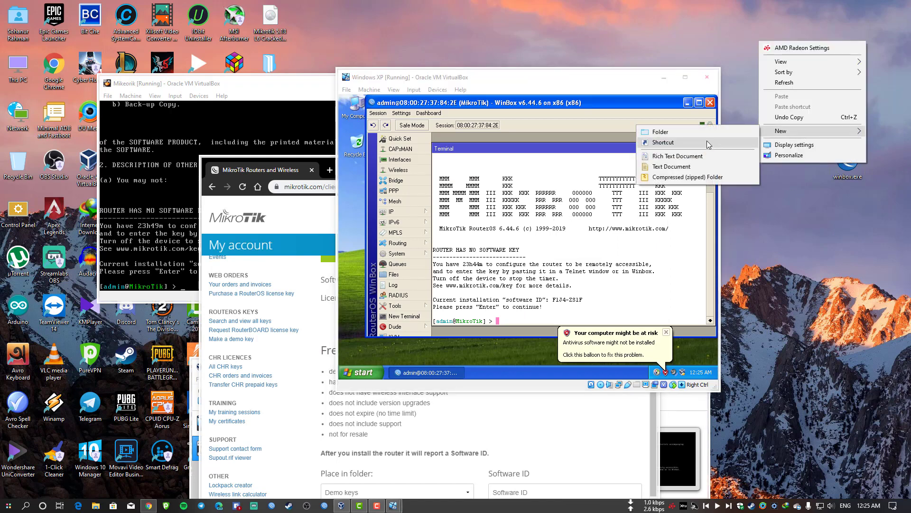
left_click(701, 167)
key("Return")
key("Return")
key("ctrl+v")
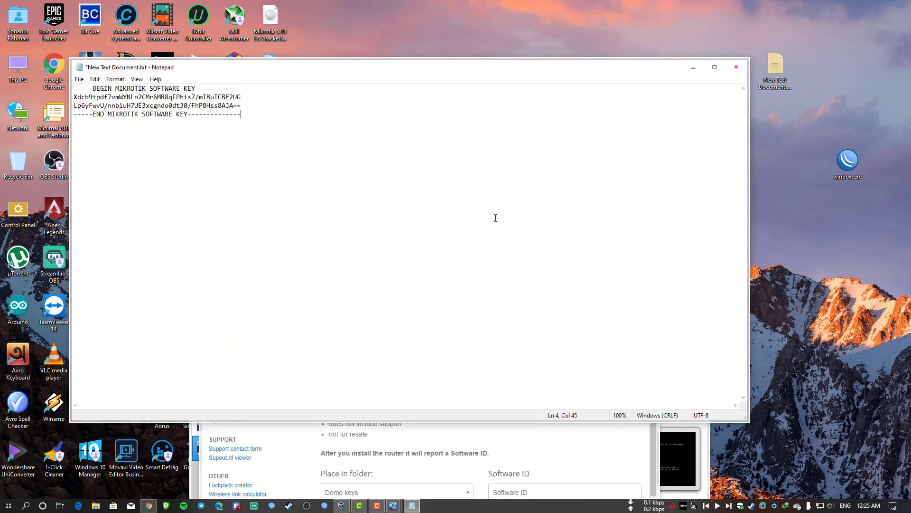
left_click(736, 67)
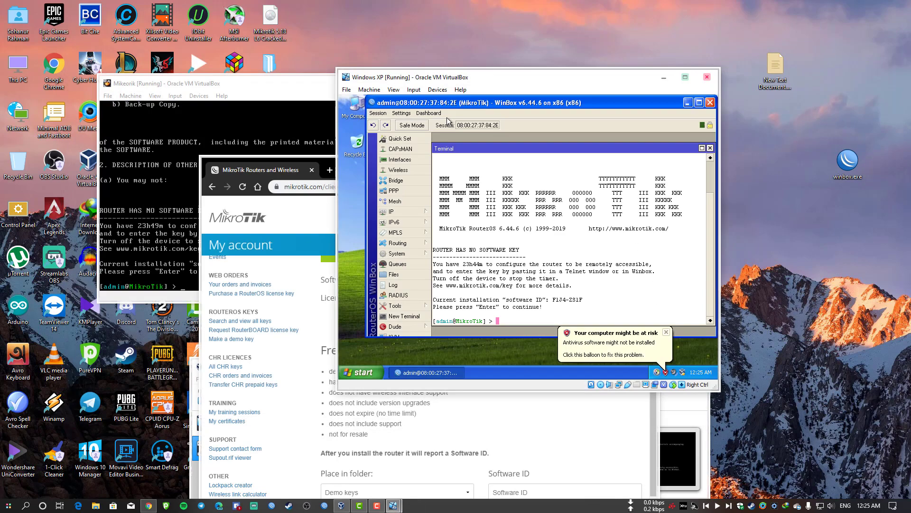
Allow Host To Guest drag and drop, copy the key file into XP and open it in Notepad.
left_click(437, 90)
mouse_move(495, 179)
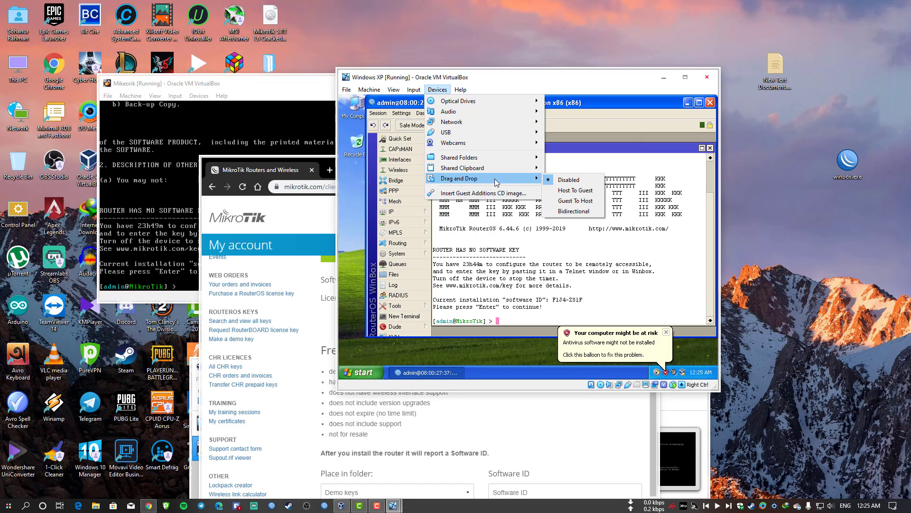
left_click(571, 191)
left_click(771, 170)
left_click_drag(780, 81, 346, 290)
double_click(355, 297)
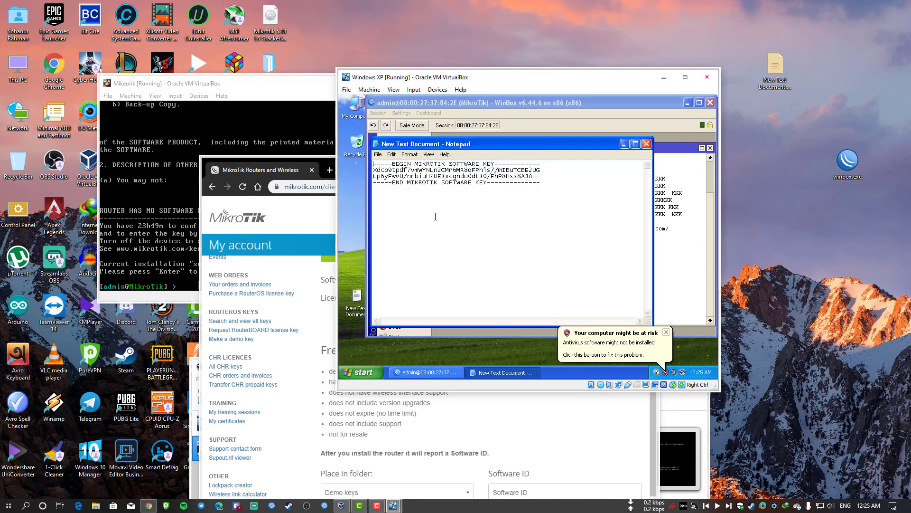
Copy the software key, paste it into the WinBox terminal and answer y to reboot.
key("ctrl+a")
key("ctrl+c")
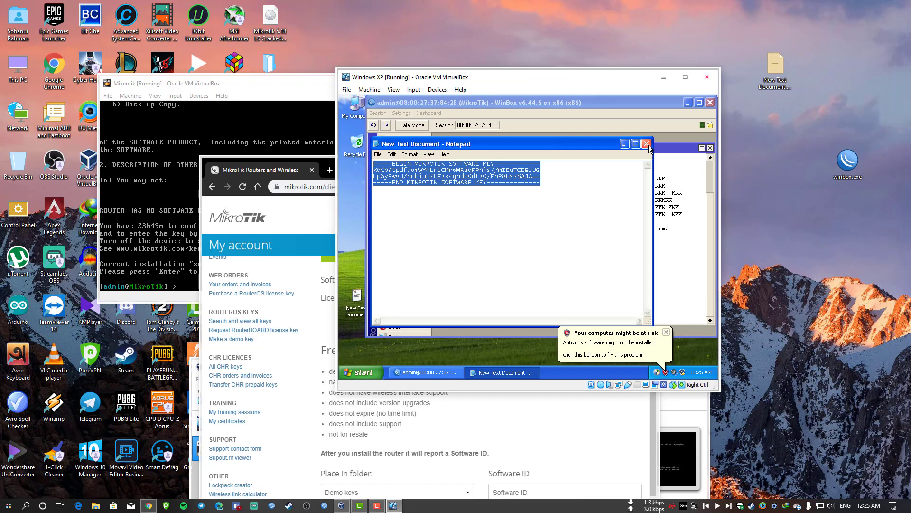
left_click(646, 143)
right_click(617, 205)
left_click(629, 242)
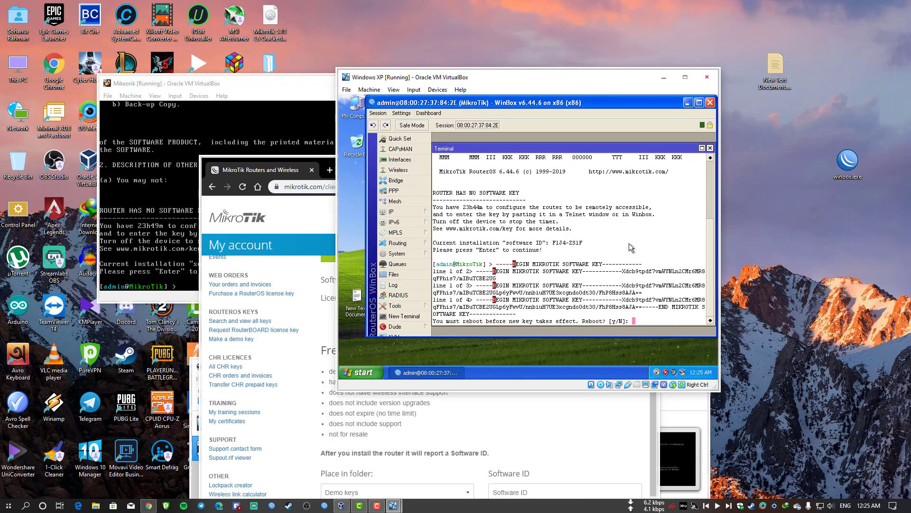
type("y")
key("Return")
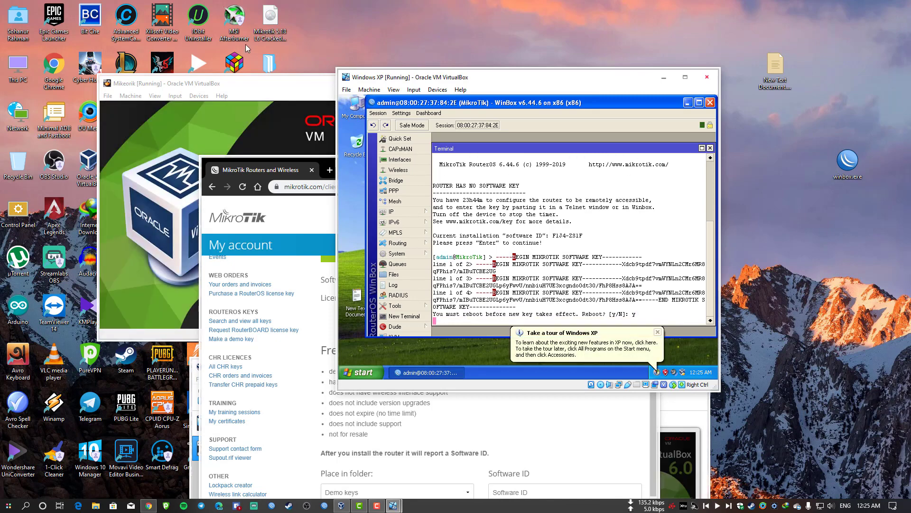
Close the Chrome browser and cancel the Windows XP Tour.
left_click(292, 169)
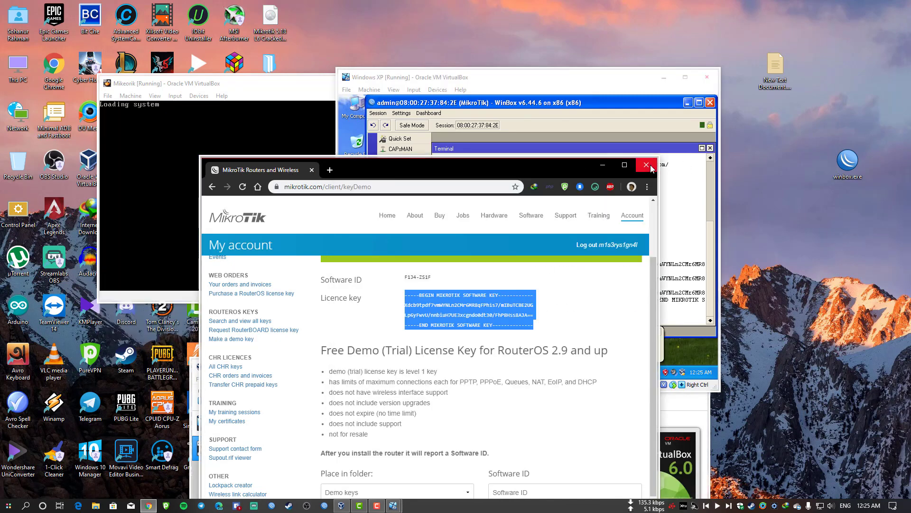
left_click(647, 166)
left_click(595, 354)
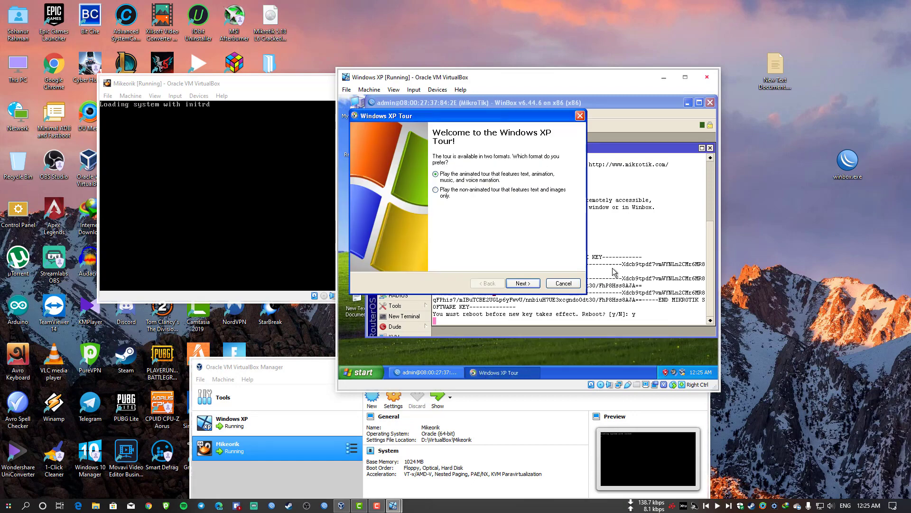
left_click(564, 280)
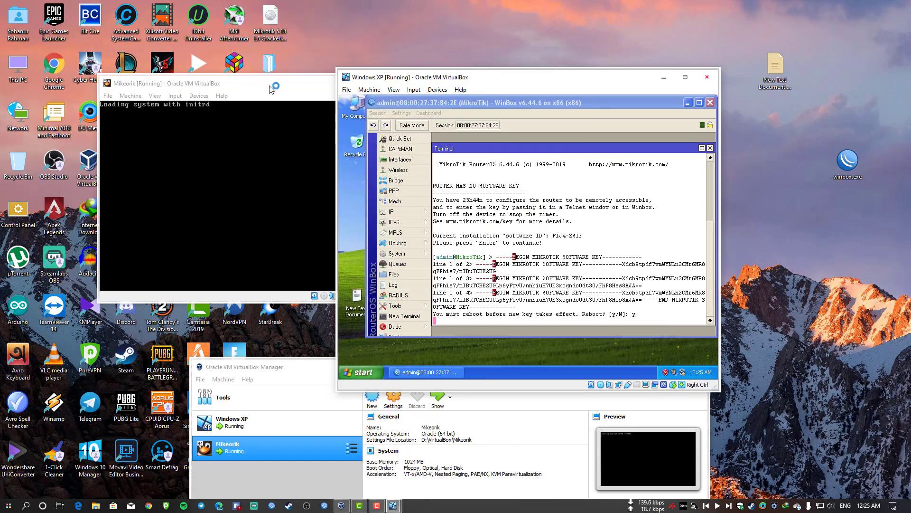
Move the router VM window to the left and minimize VirtualBox Manager.
left_click_drag(265, 83, 167, 84)
left_click(299, 381)
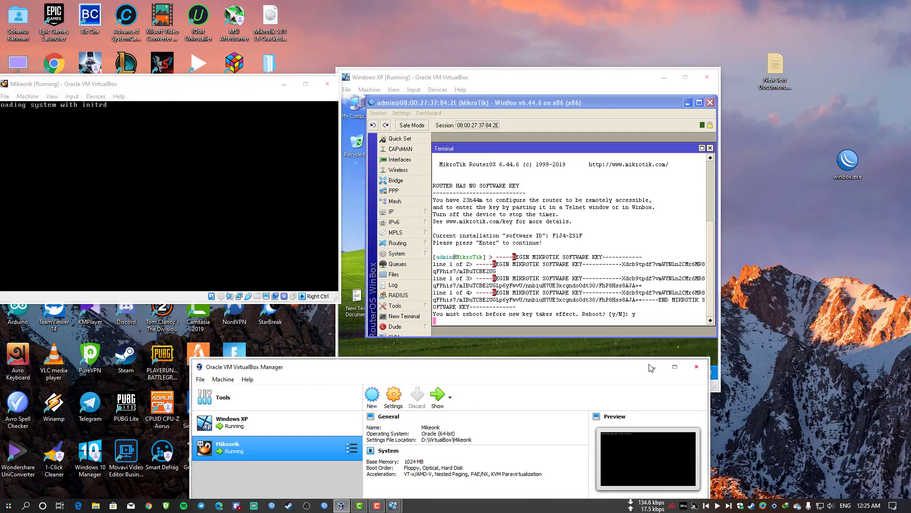
left_click(651, 367)
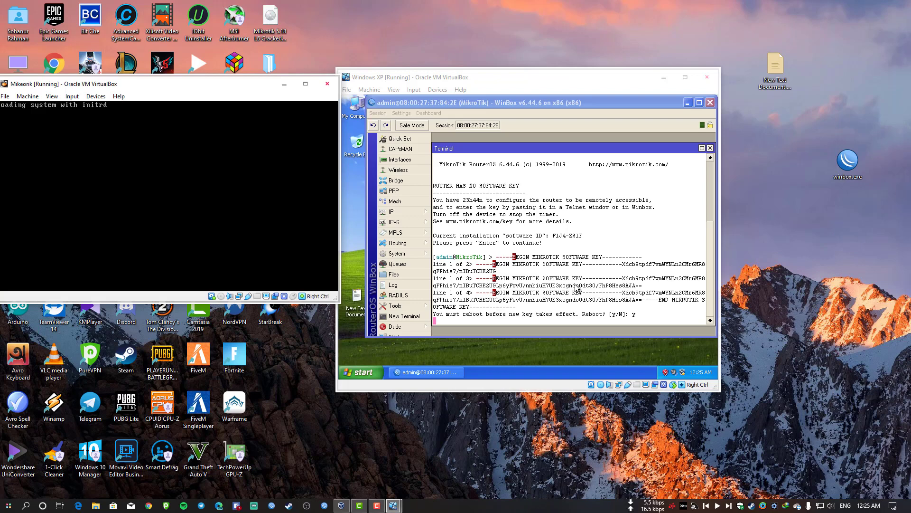
left_click_drag(215, 91, 255, 105)
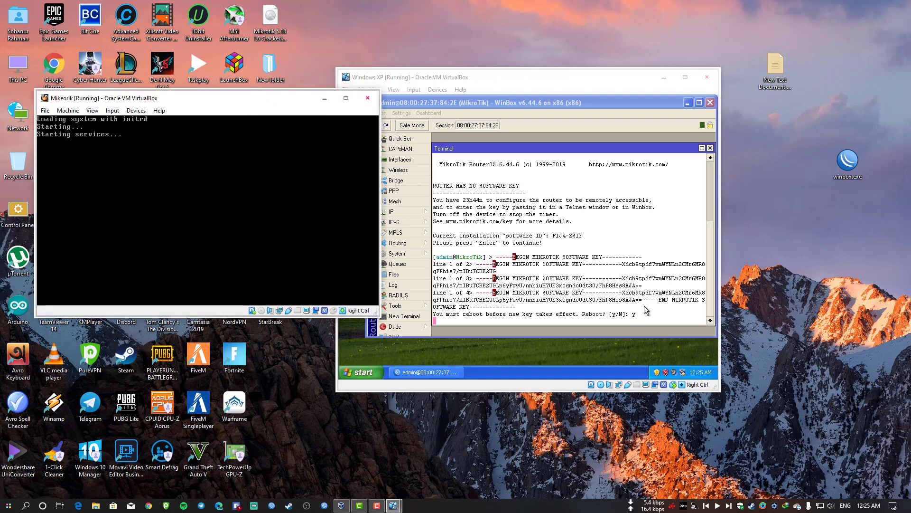
Close the old WinBox session and relaunch winbox.exe on the XP desktop.
left_click(571, 271)
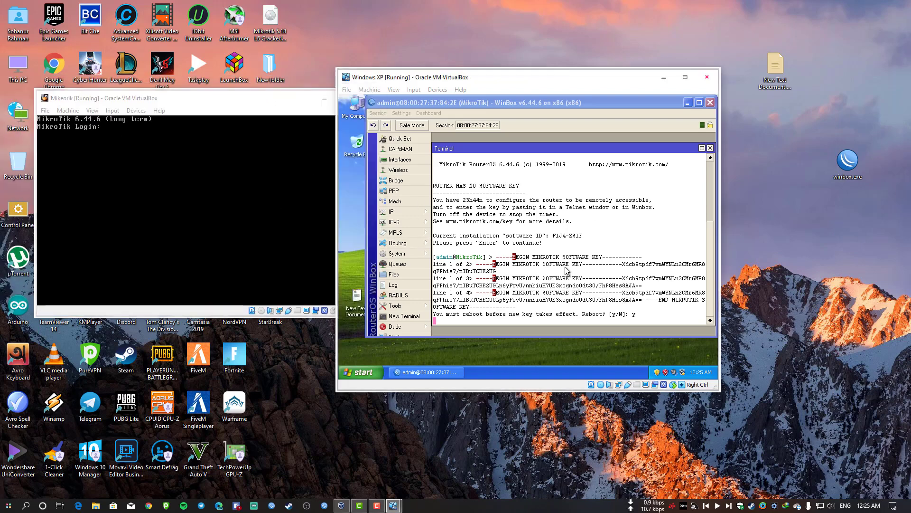
left_click(710, 103)
double_click(471, 221)
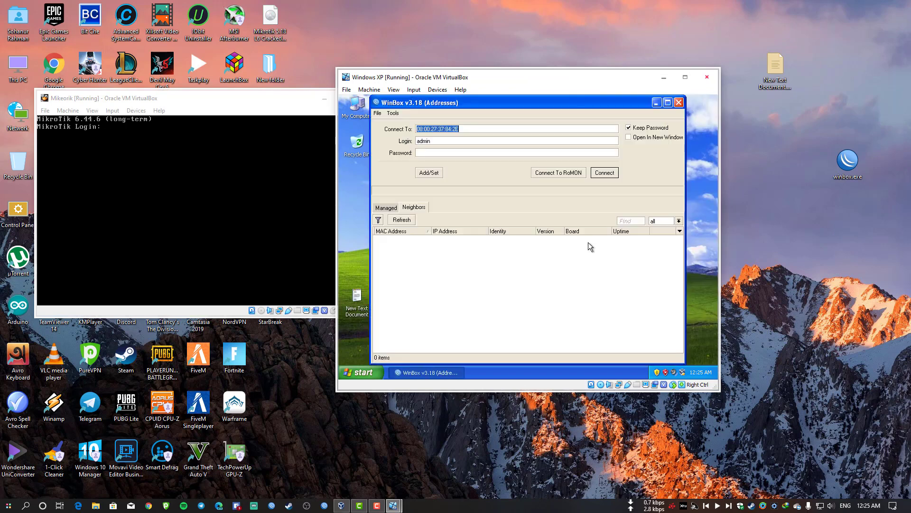
Connect to the rebooted MikroTik neighbor, dismiss the welcome message, and open the PPP window.
left_click(398, 237)
left_click(392, 242)
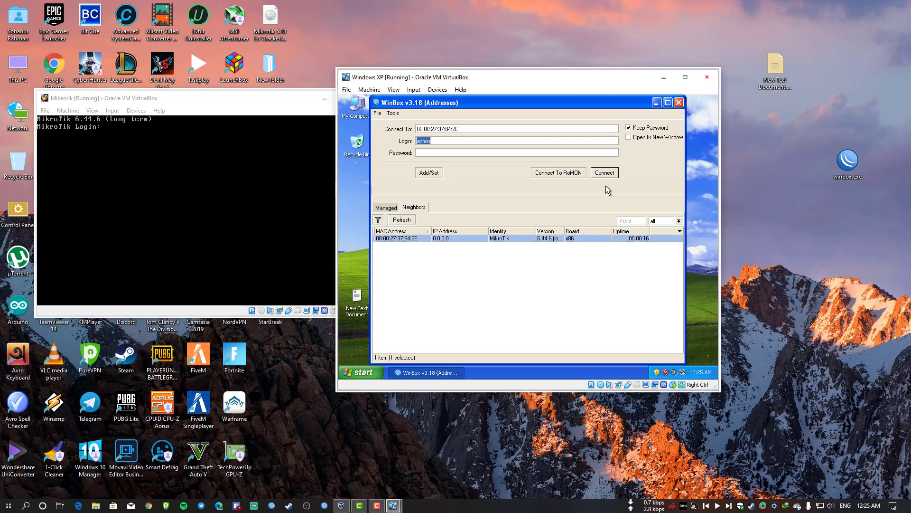
left_click(604, 172)
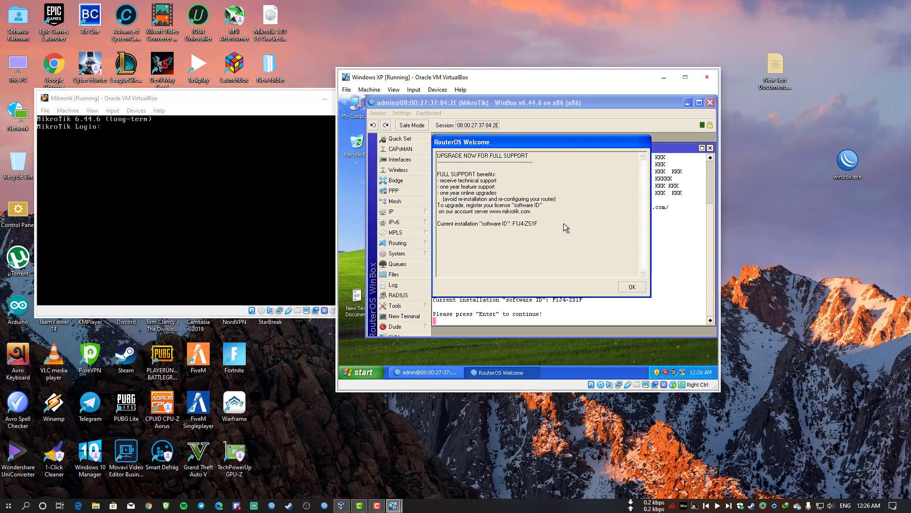
left_click(631, 288)
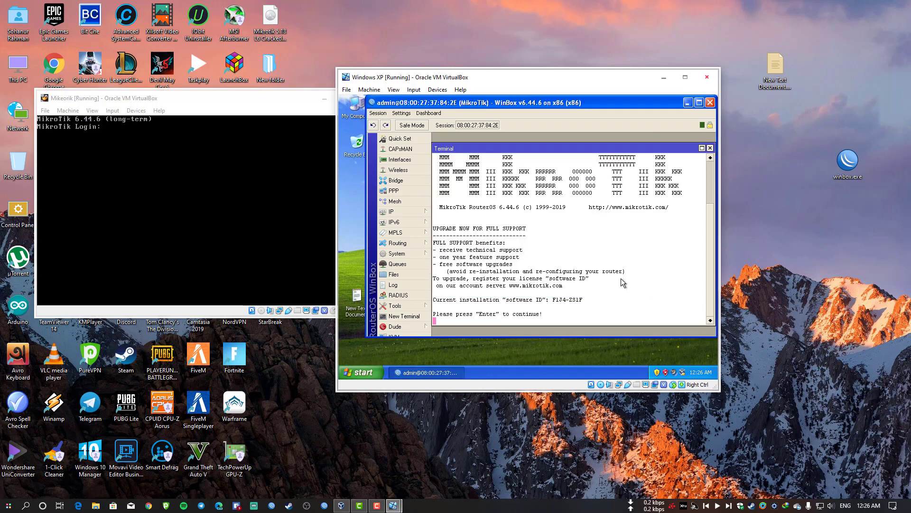
key("Return")
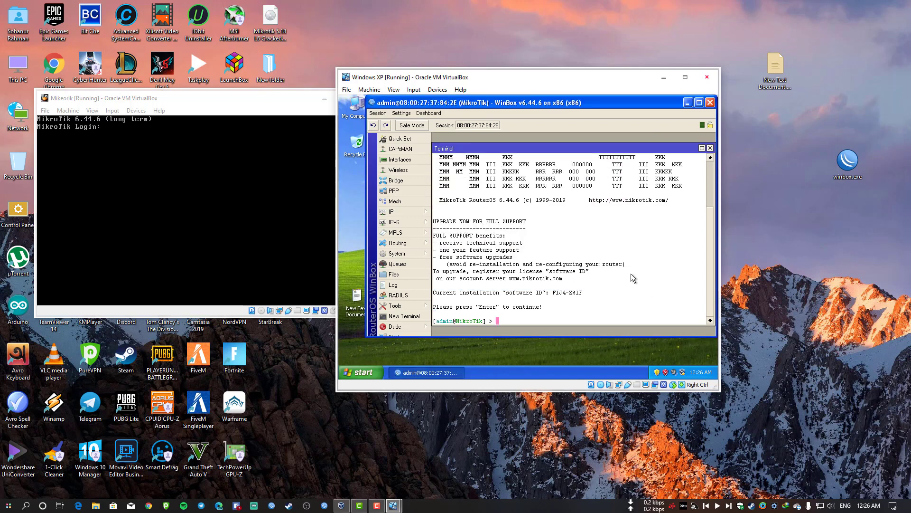
left_click(411, 192)
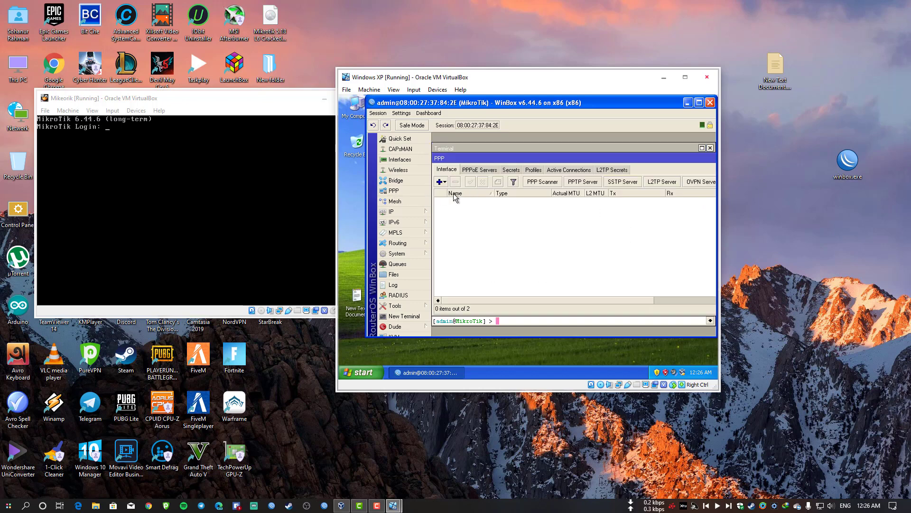
Review the PPPoE Servers and Secrets tabs, then open Interfaces and inspect ether1's properties.
left_click(478, 169)
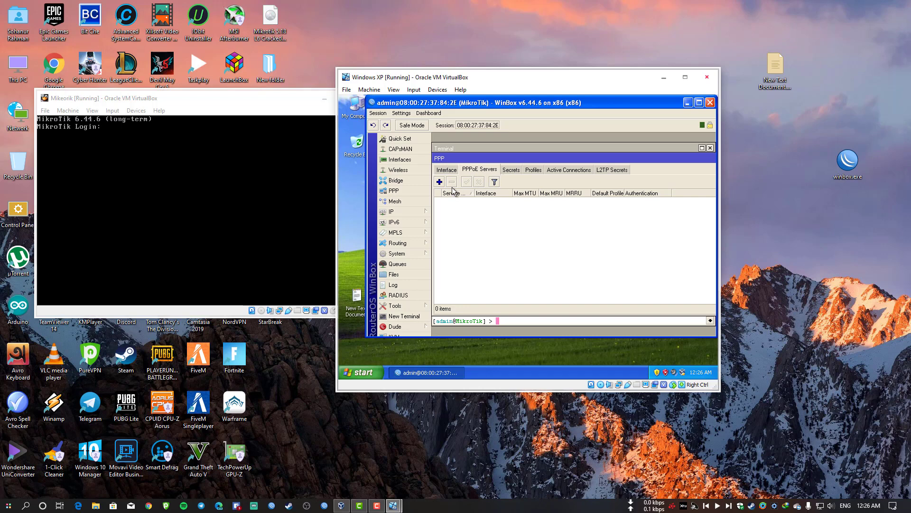
left_click(517, 172)
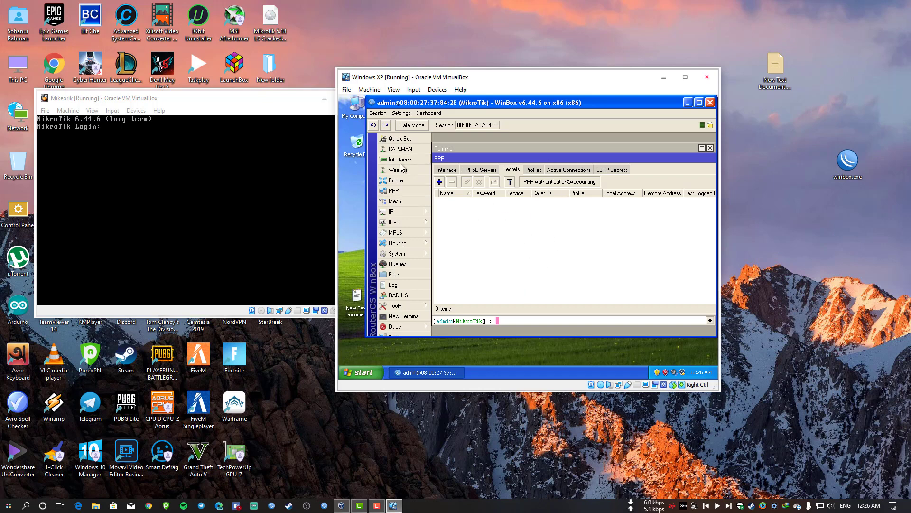
left_click(415, 161)
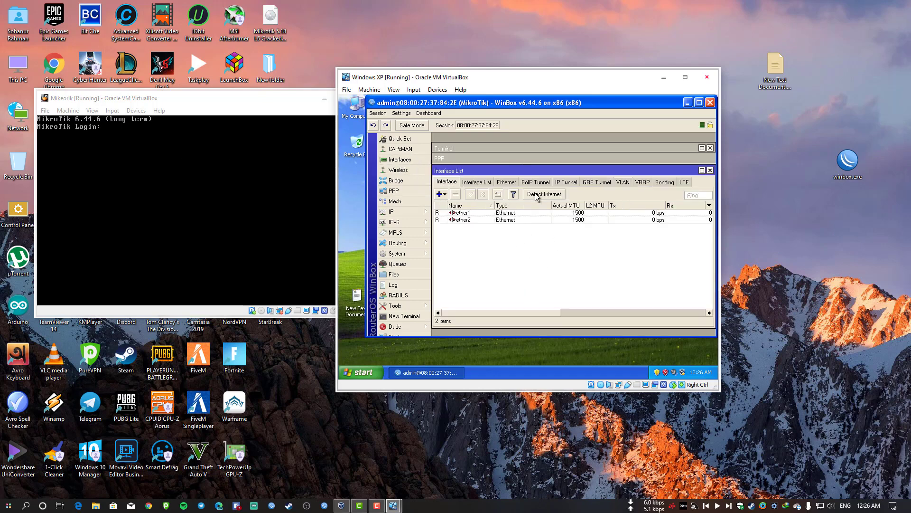
left_click(616, 213)
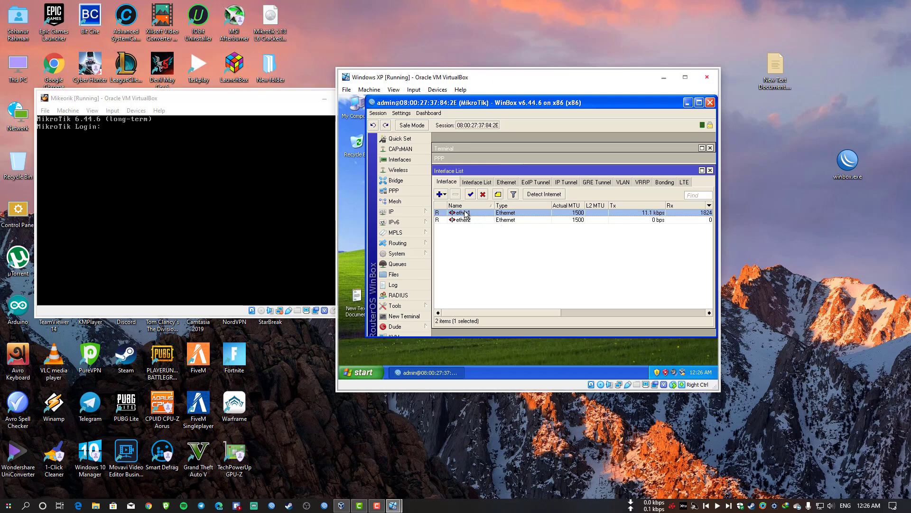
double_click(481, 213)
left_click(649, 166)
Review ether1's properties again, close them, and select ether2.
double_click(536, 214)
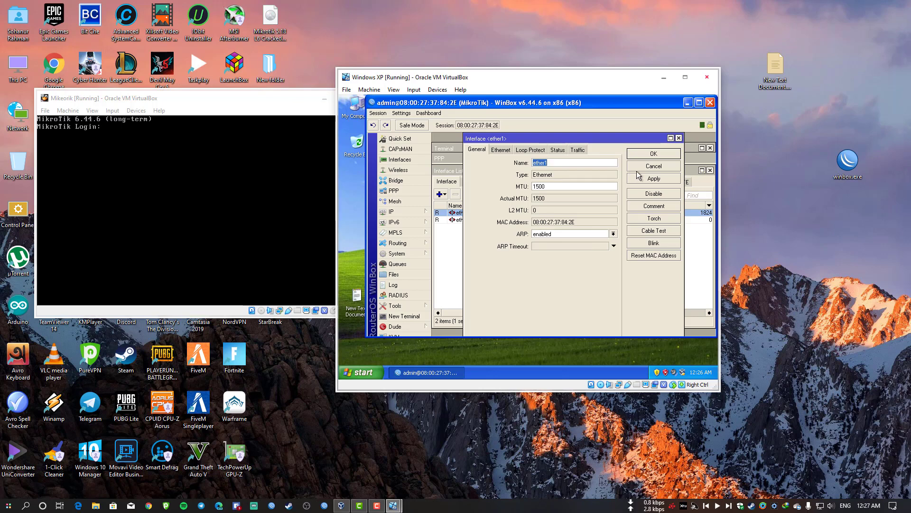
left_click(654, 166)
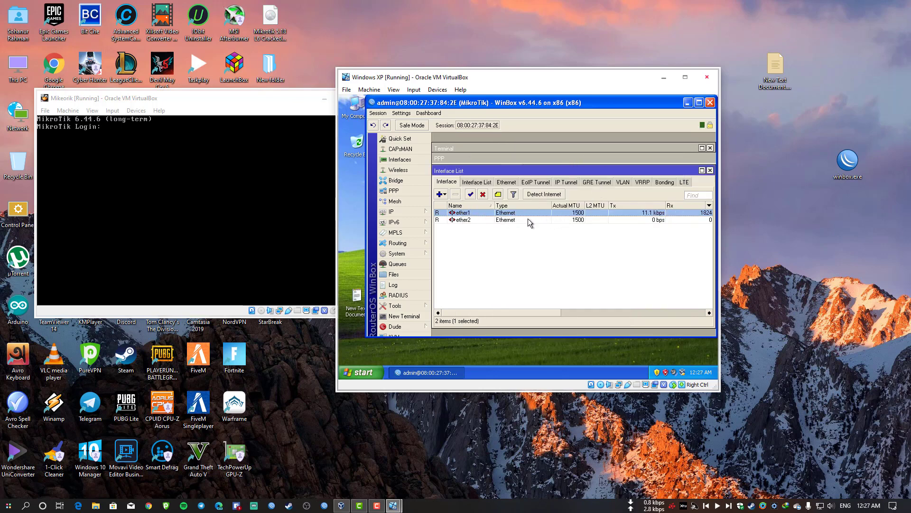
left_click(514, 221)
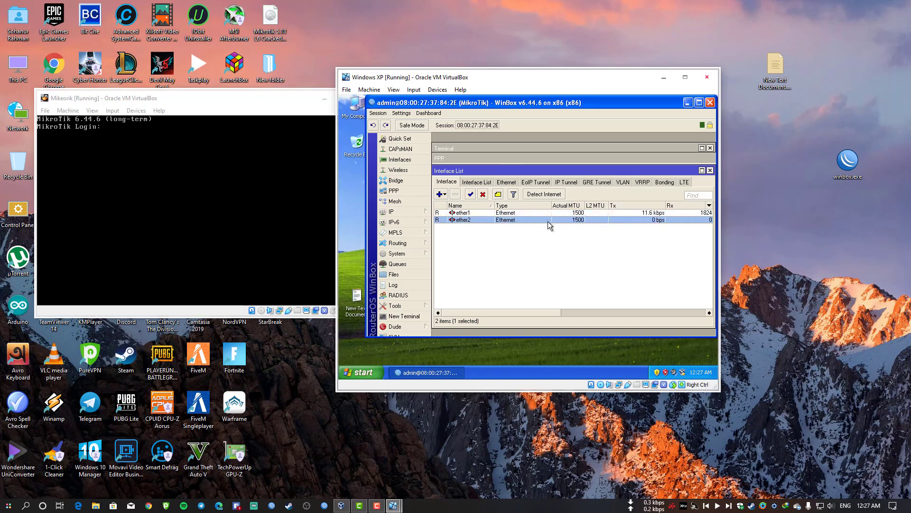
Tidy the XP and router VM windows, then open ether2's properties.
left_click_drag(437, 79, 486, 90)
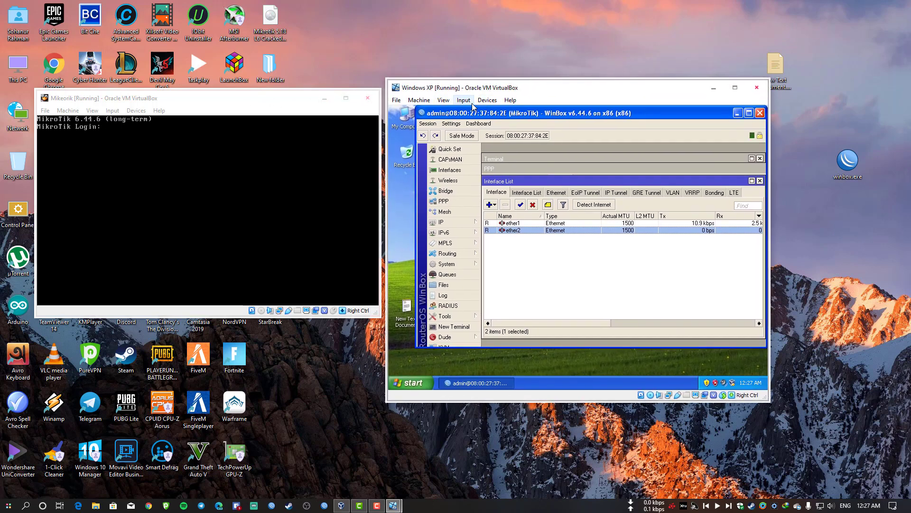
left_click_drag(241, 104, 243, 105)
left_click_drag(247, 94, 248, 91)
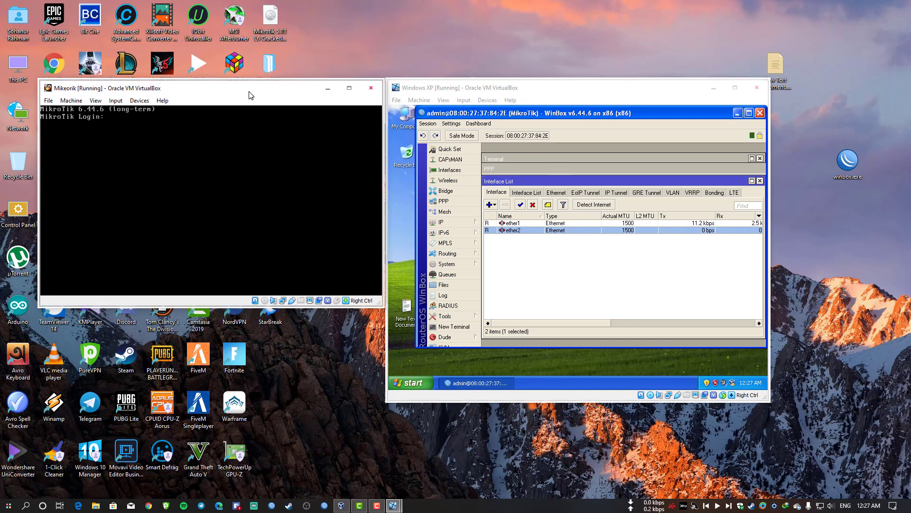
left_click(503, 91)
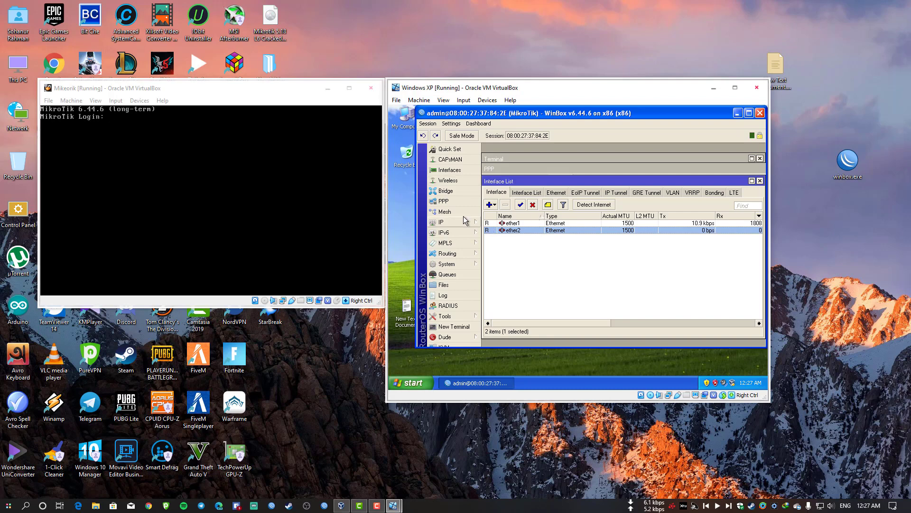
double_click(559, 231)
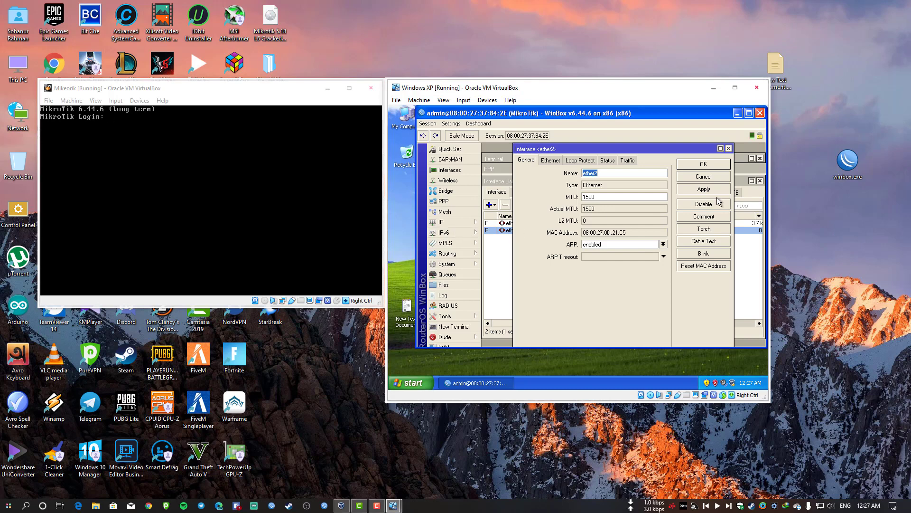
Cancel the ether2 properties and close the Interface List, Terminal and PPP windows.
left_click(699, 179)
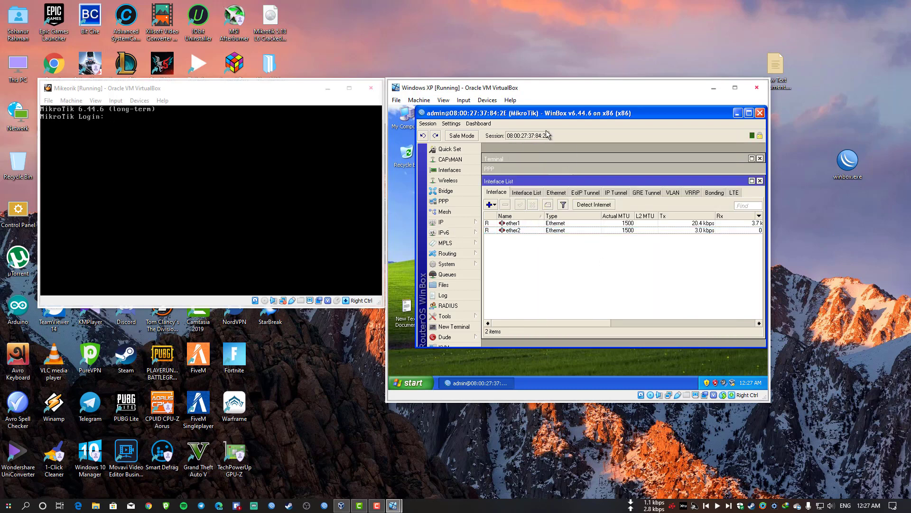
left_click(760, 181)
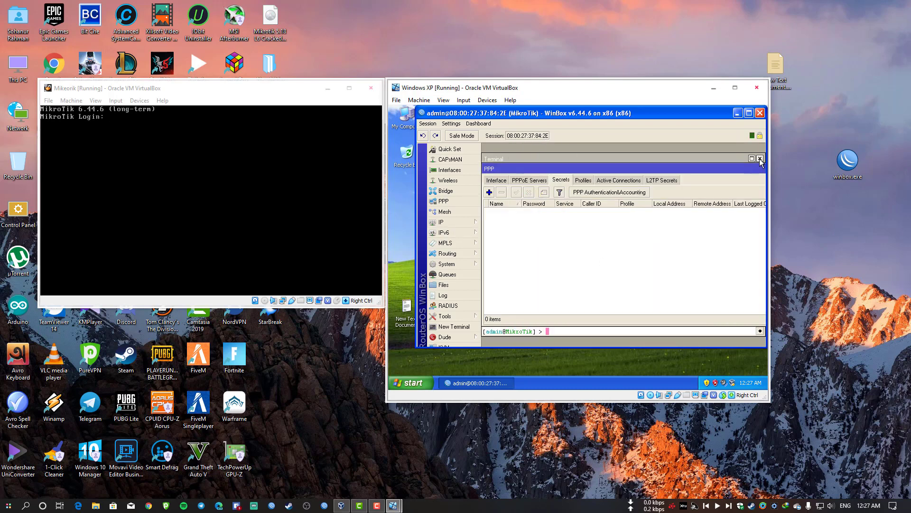
left_click(759, 159)
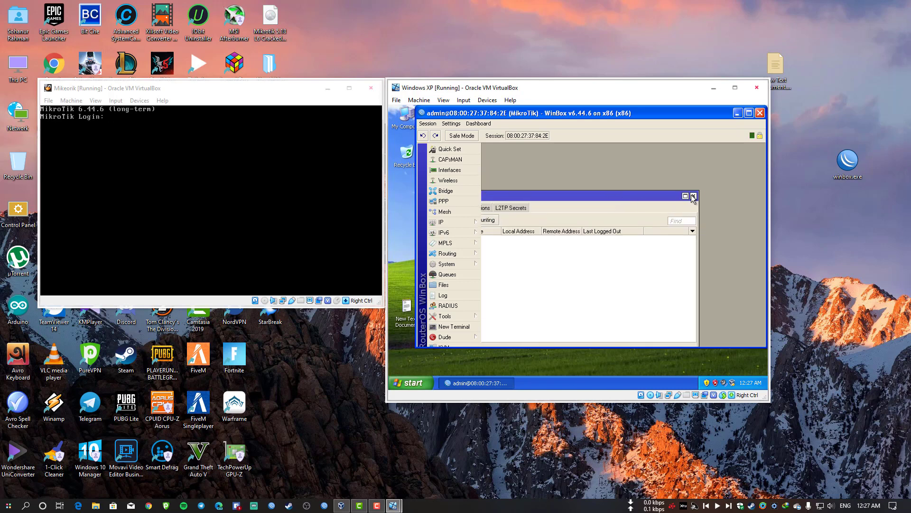
left_click(693, 196)
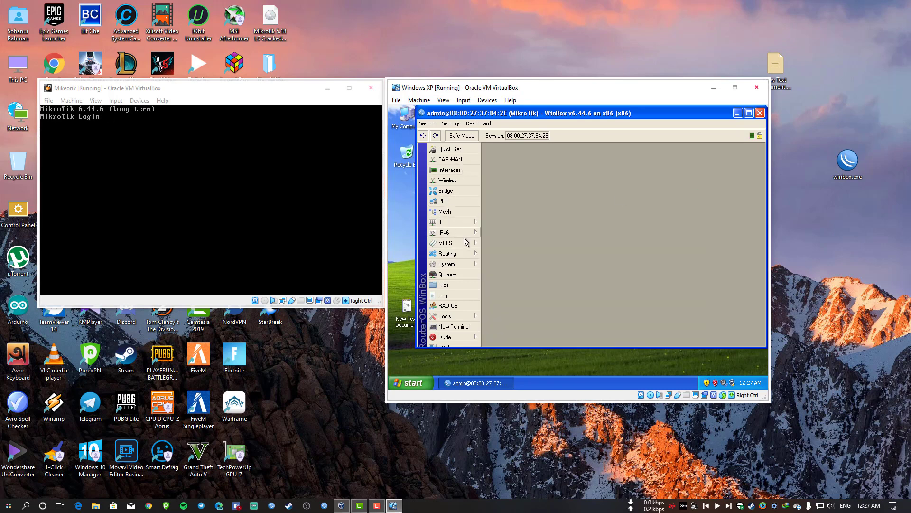
left_click(453, 222)
Add the address 192.168.77.10/24 on ether1 in the IP Address List.
left_click(520, 149)
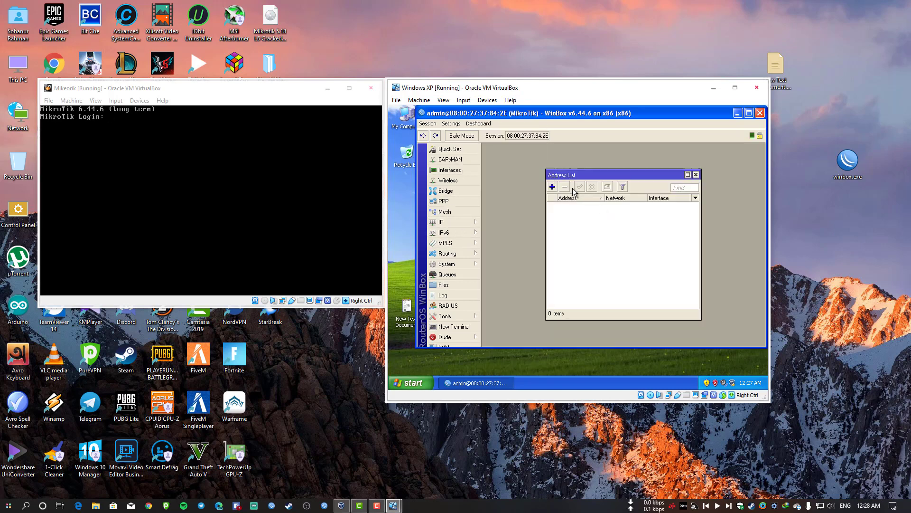
left_click(553, 186)
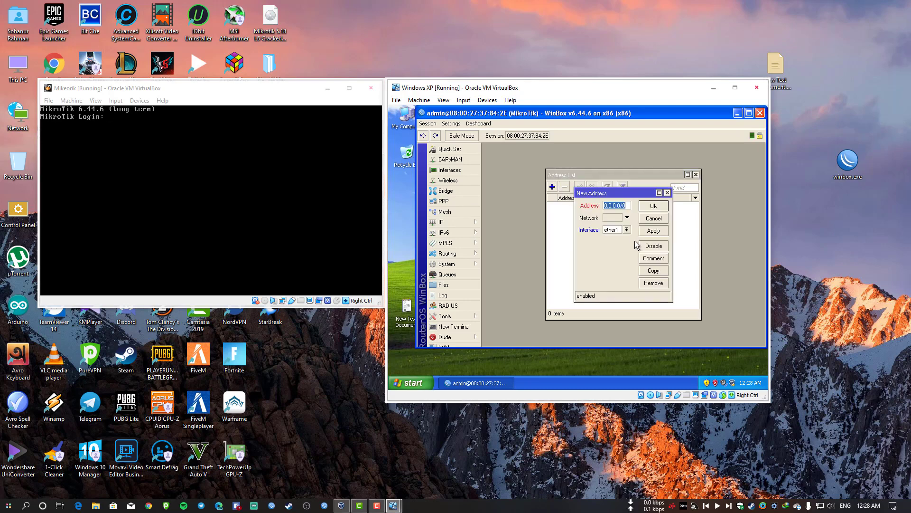
key("End")
double_click(615, 209)
left_click(614, 209)
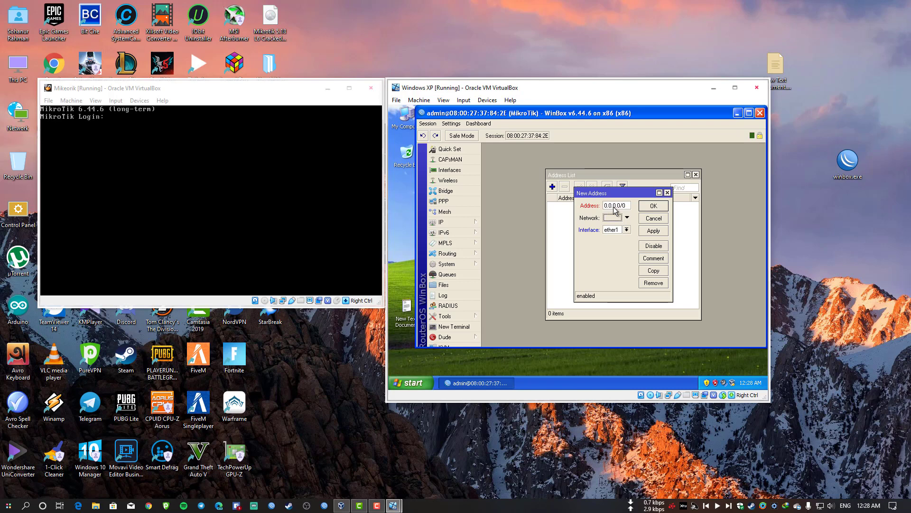
double_click(614, 209)
type("192")
type(".168.77")
type(".10/24")
left_click(653, 231)
left_click(683, 209)
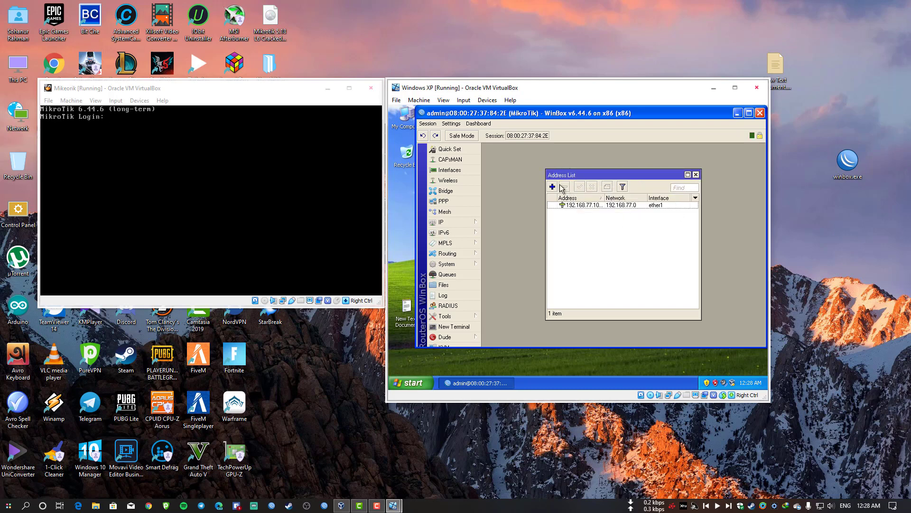
left_click_drag(600, 174, 541, 160)
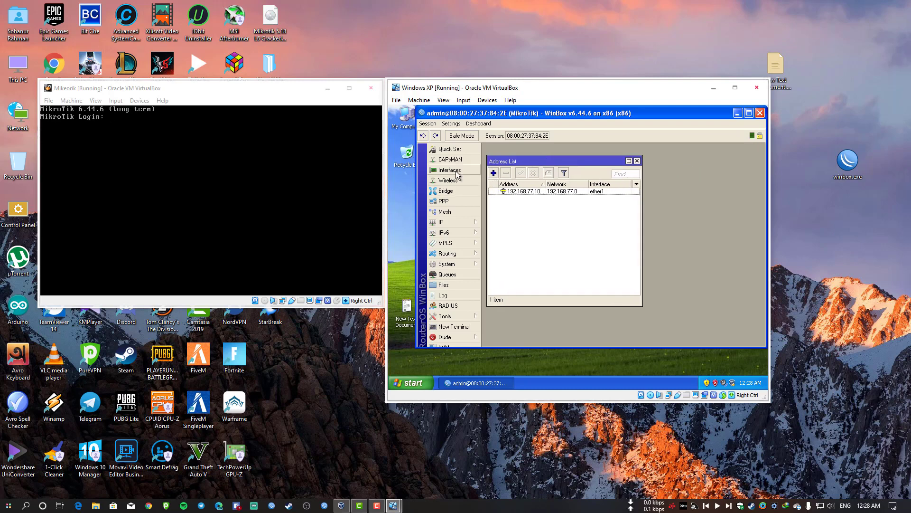
Rename interface ether1 to LAN and ether2 to WAN.
left_click(450, 170)
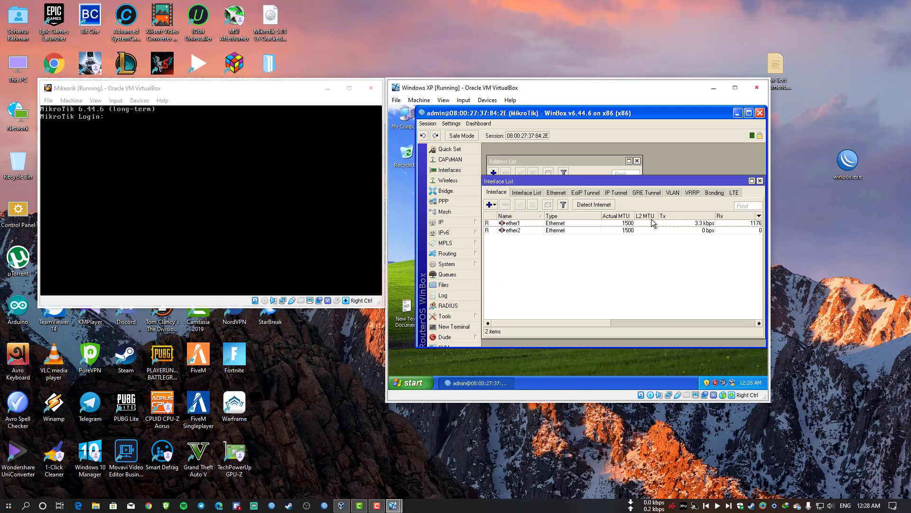
left_click(622, 224)
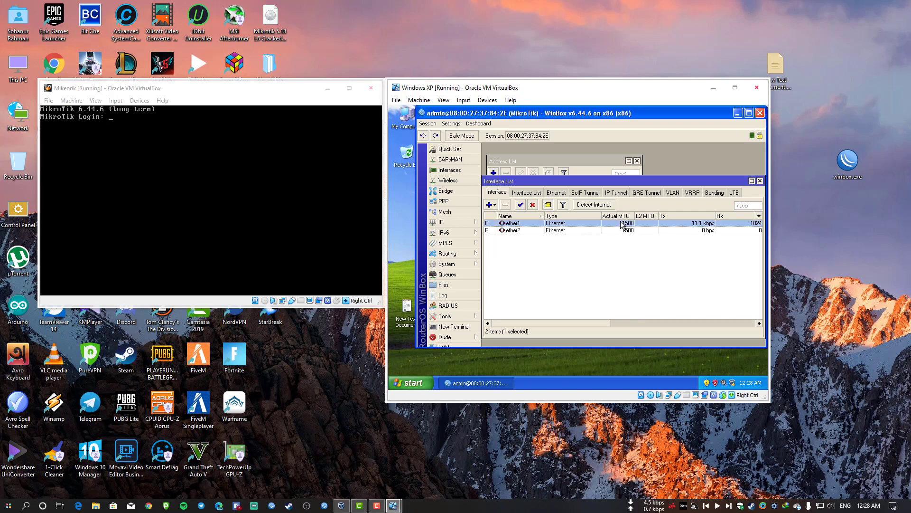
left_click(533, 231)
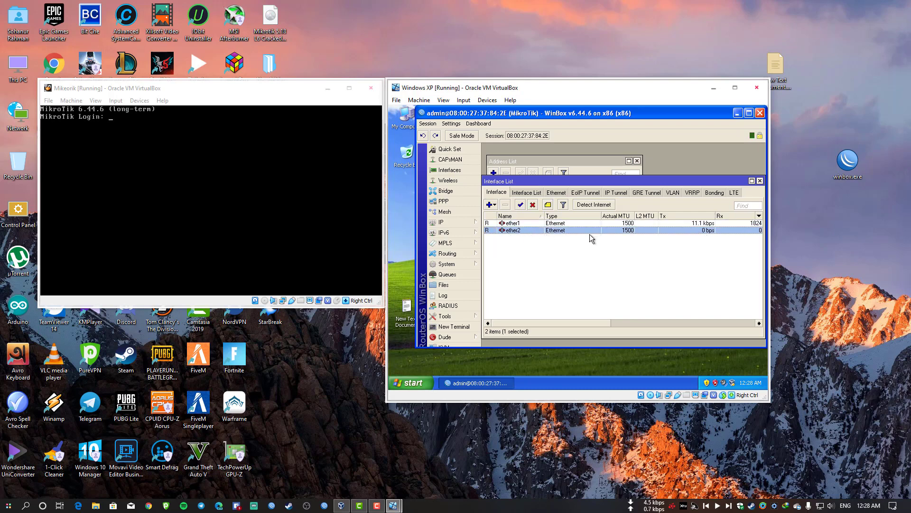
left_click(534, 224)
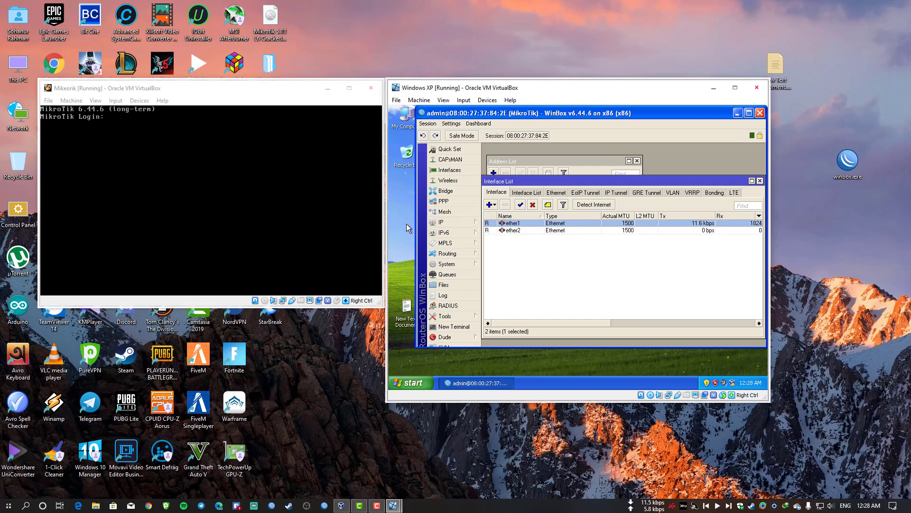
double_click(522, 224)
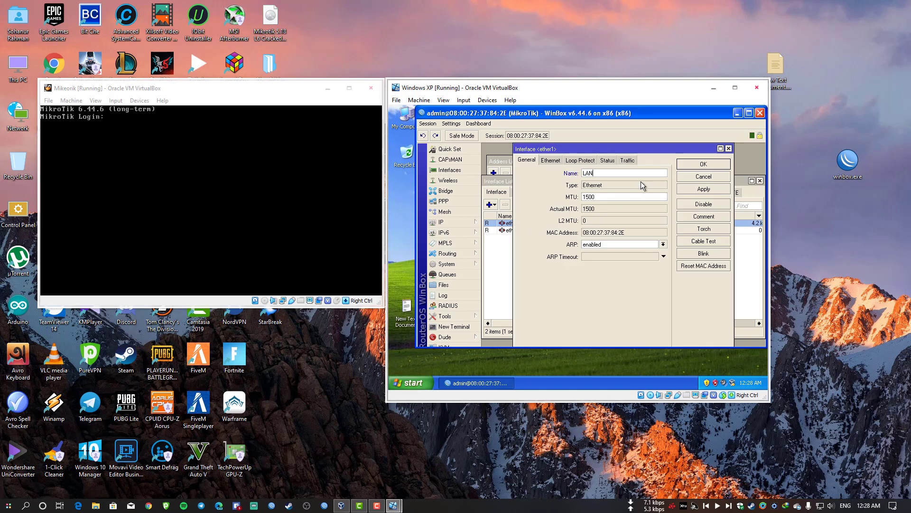
key("Return")
double_click(525, 232)
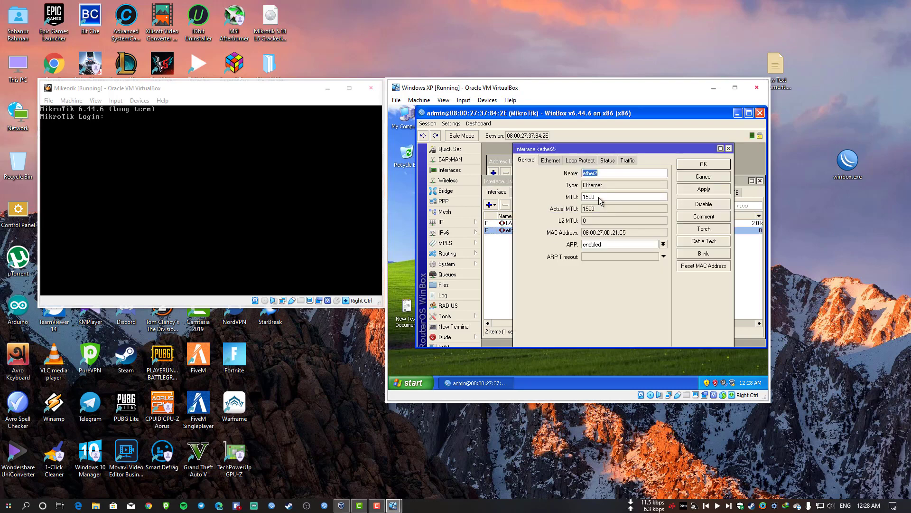
key("Return")
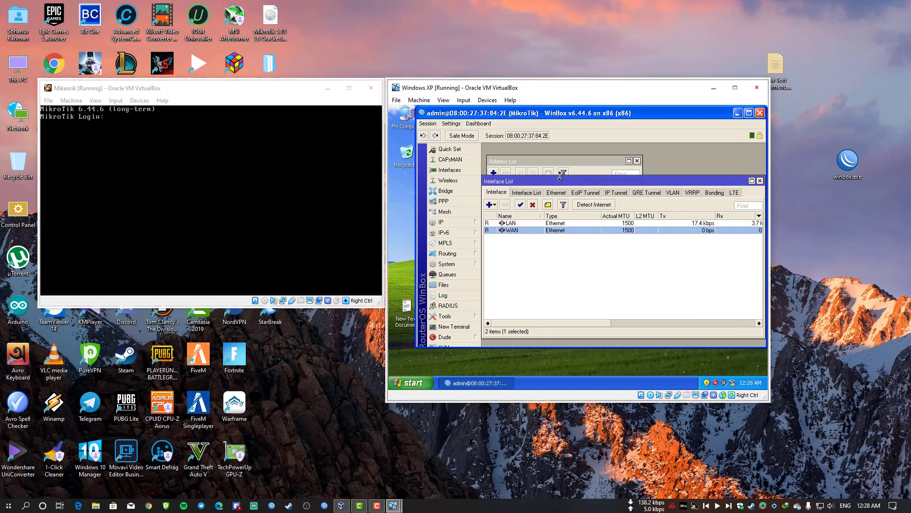
Reassign the 192.168.77.10/24 address to the WAN interface.
left_click(571, 161)
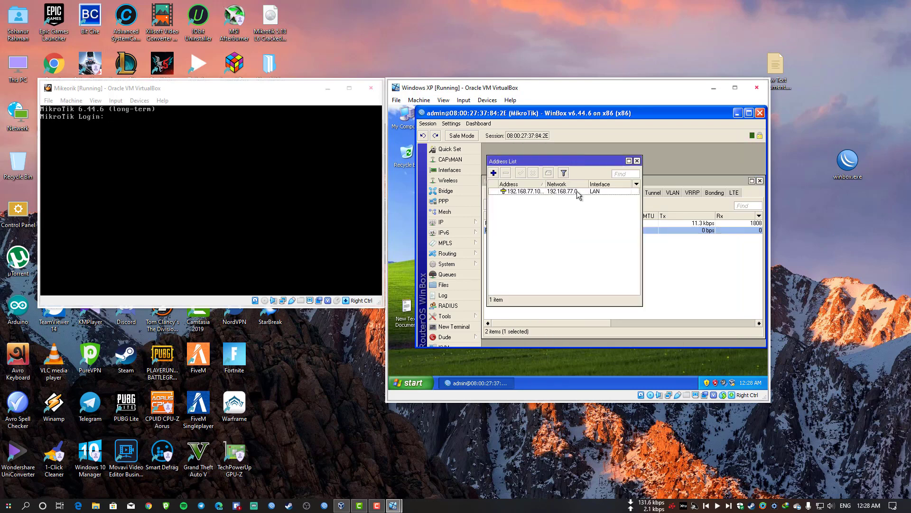
double_click(578, 191)
left_click(651, 229)
left_click(626, 246)
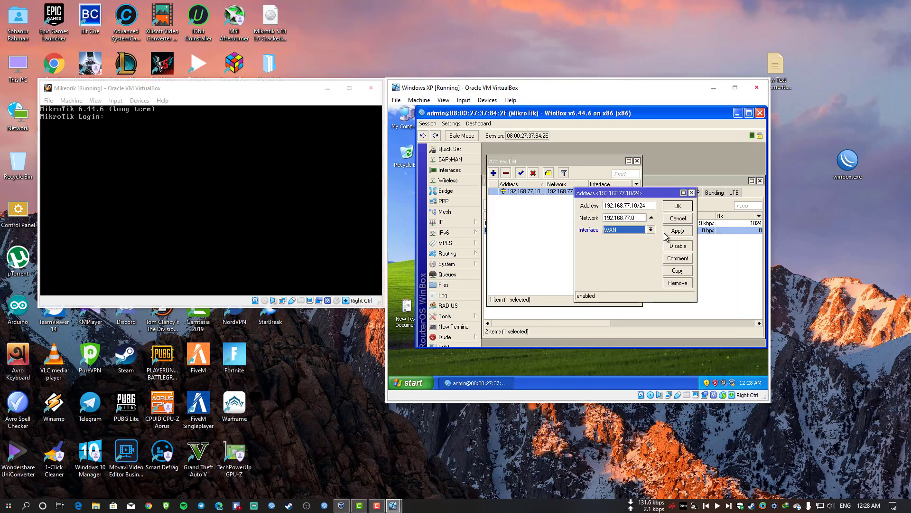
left_click(666, 234)
left_click(677, 205)
left_click(468, 222)
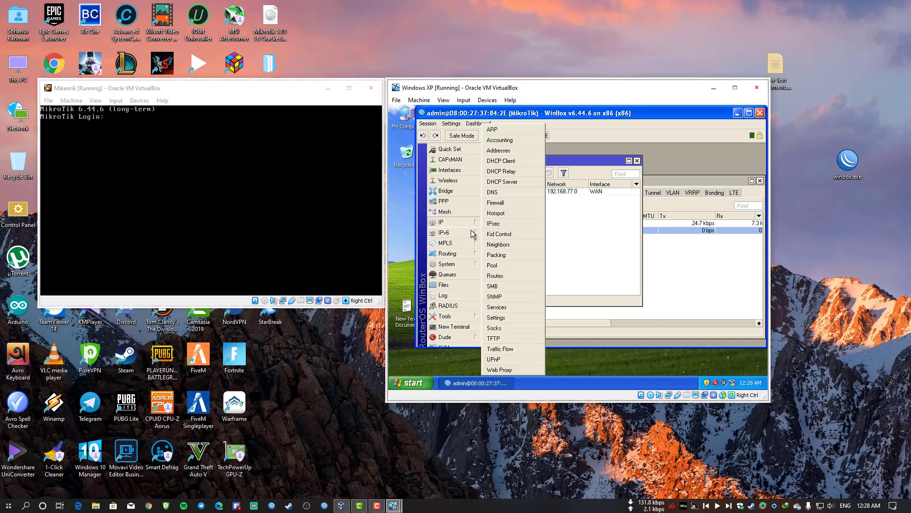
Add a default route 0.0.0.0/0 via gateway 192.168.77.1.
left_click(503, 276)
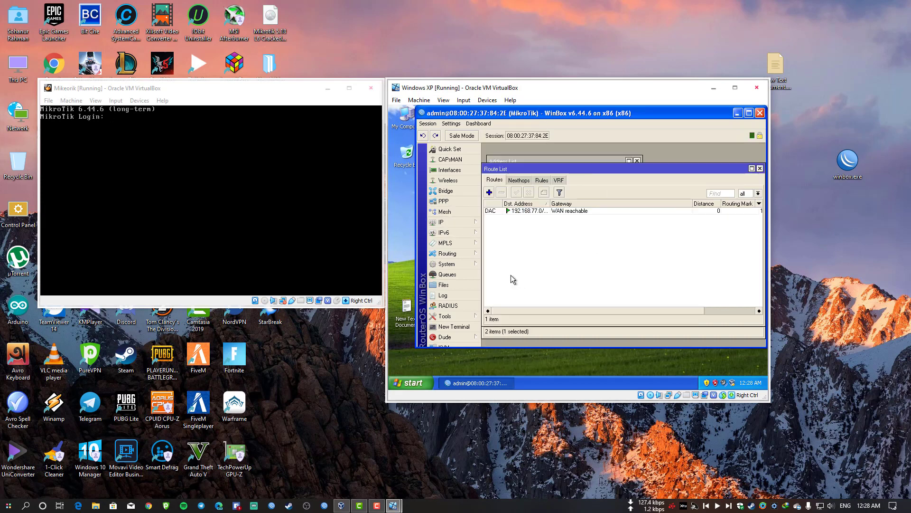
left_click(489, 192)
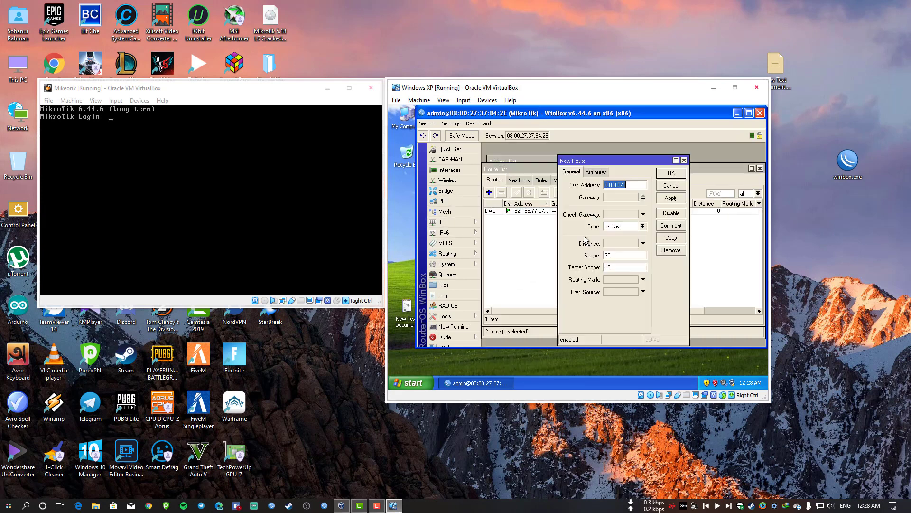
left_click(617, 197)
type("0.0.0.0")
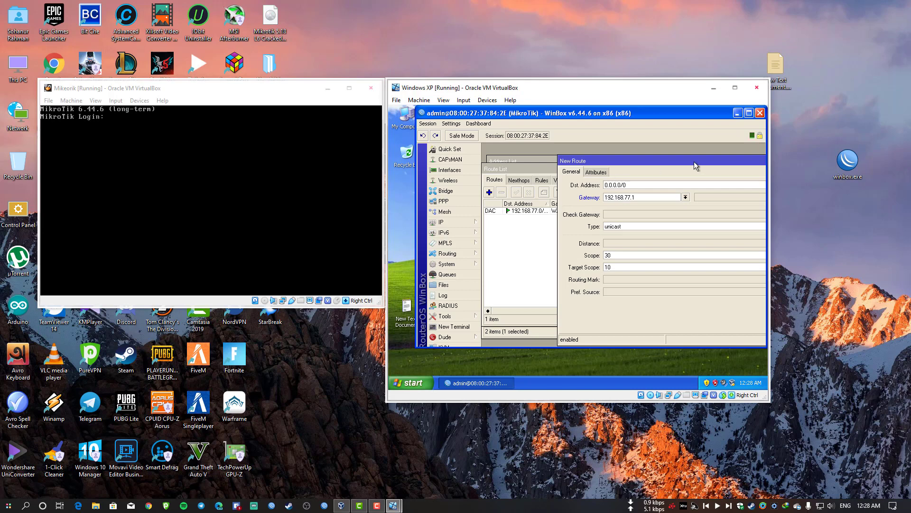
left_click_drag(695, 166, 568, 170)
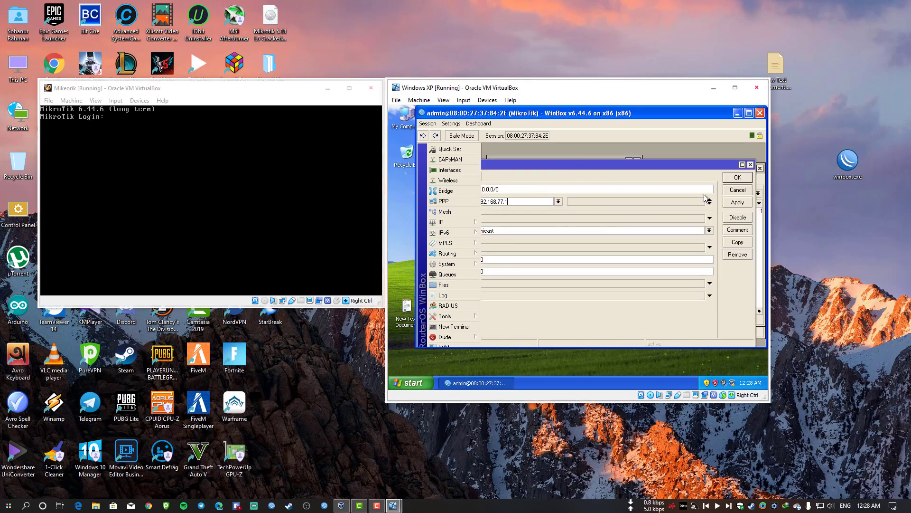
left_click(737, 177)
Set the router's DNS server to 8.8.8.8.
left_click(446, 221)
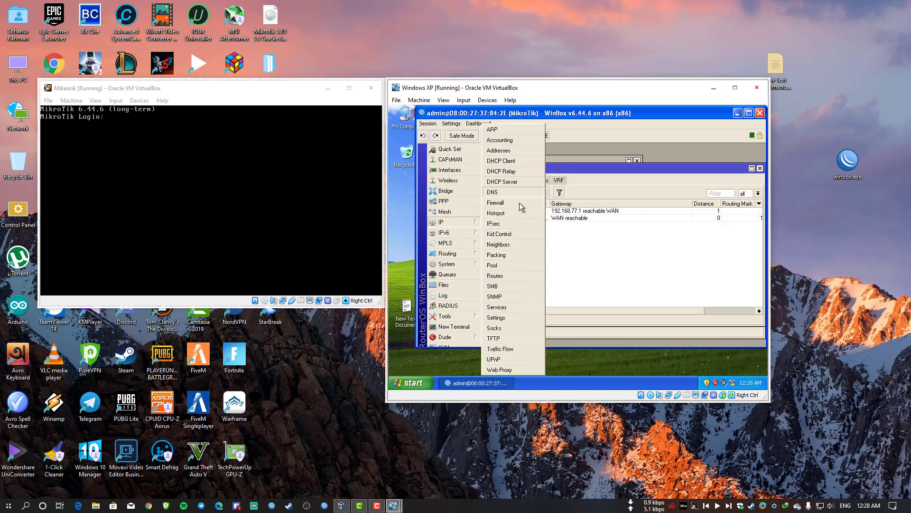
left_click(503, 191)
type("8.8.8.8")
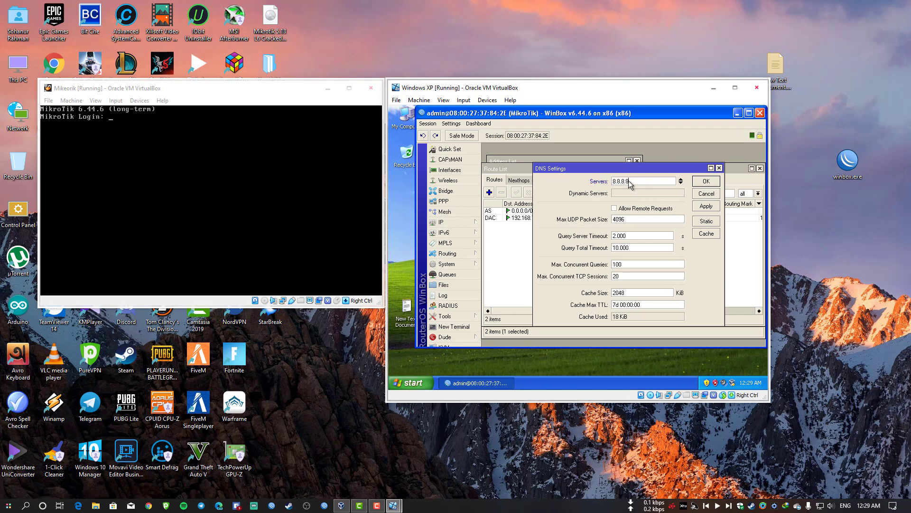
left_click(706, 206)
left_click(706, 181)
left_click(463, 224)
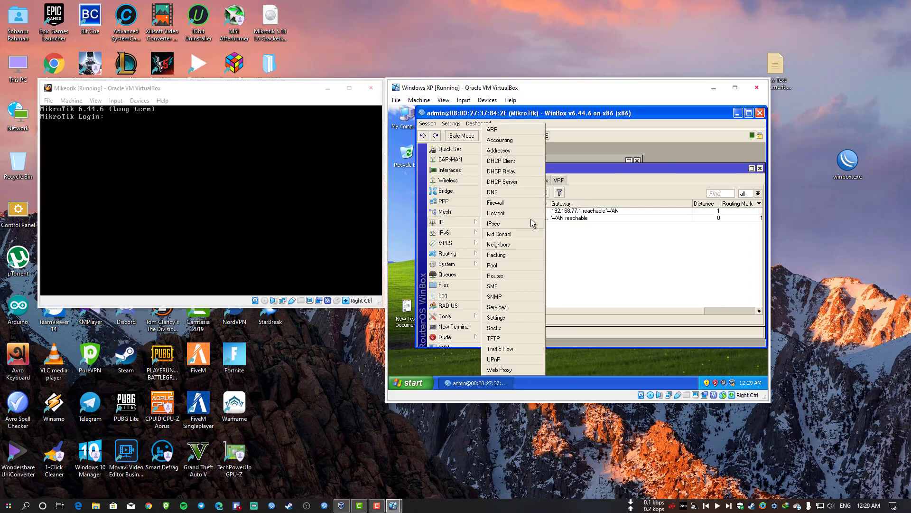
Add a srcnat firewall NAT rule with action masquerade, then open a new terminal.
left_click(518, 203)
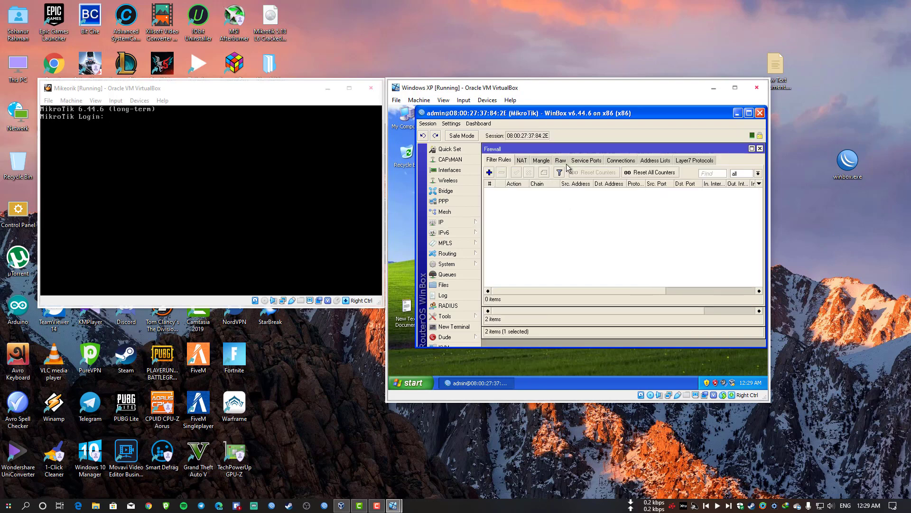
left_click(522, 161)
left_click(489, 172)
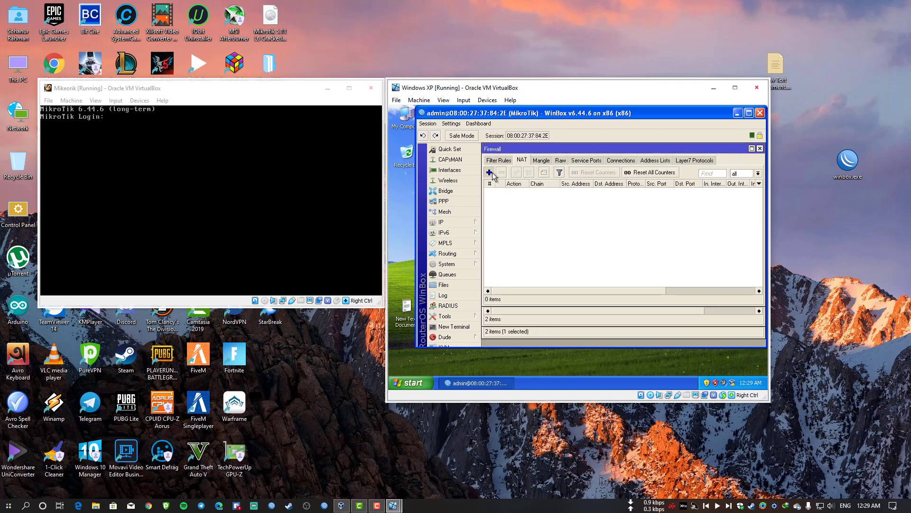
left_click(617, 160)
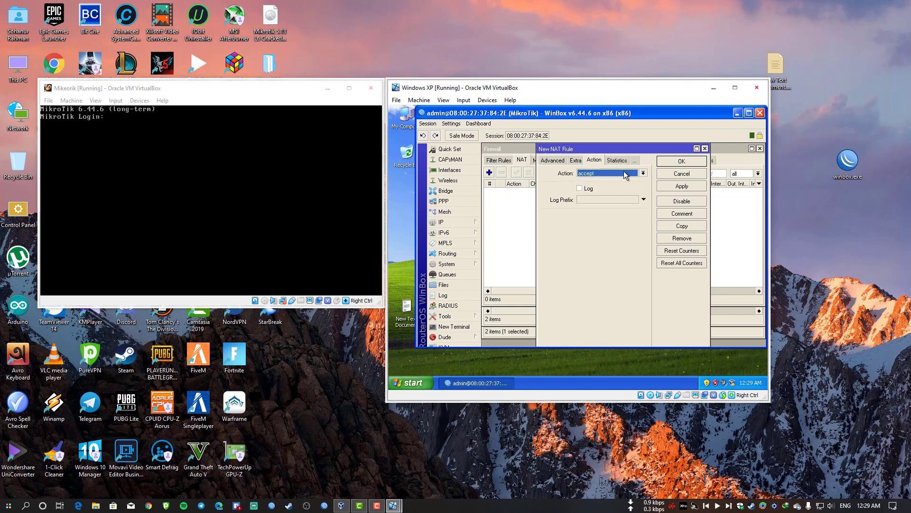
left_click(626, 173)
left_click(593, 217)
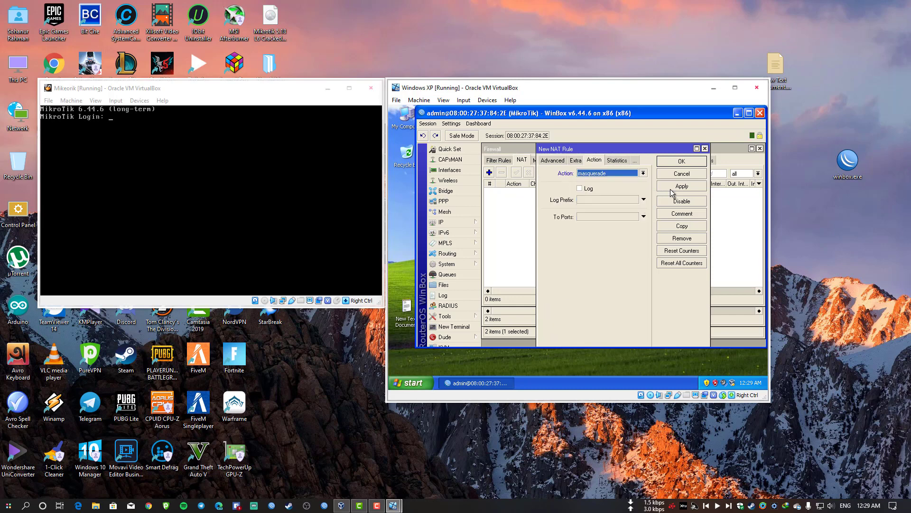
left_click(682, 161)
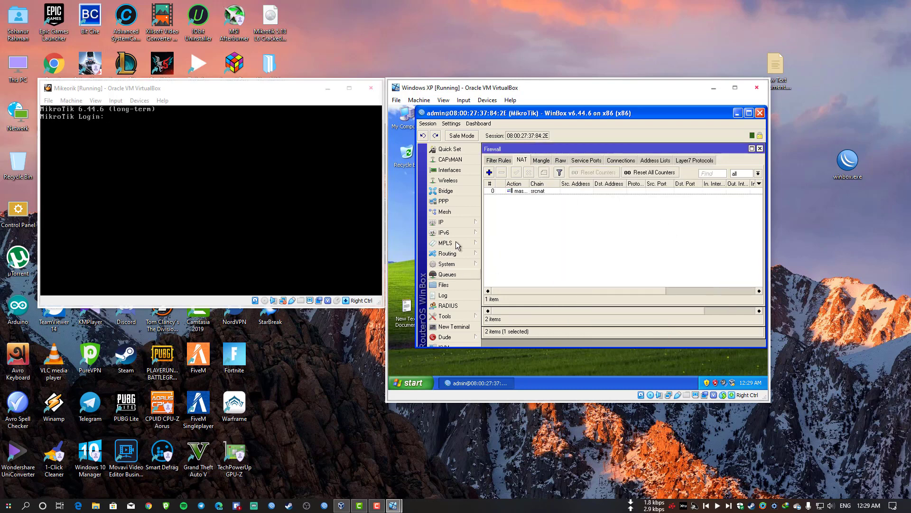
left_click(455, 327)
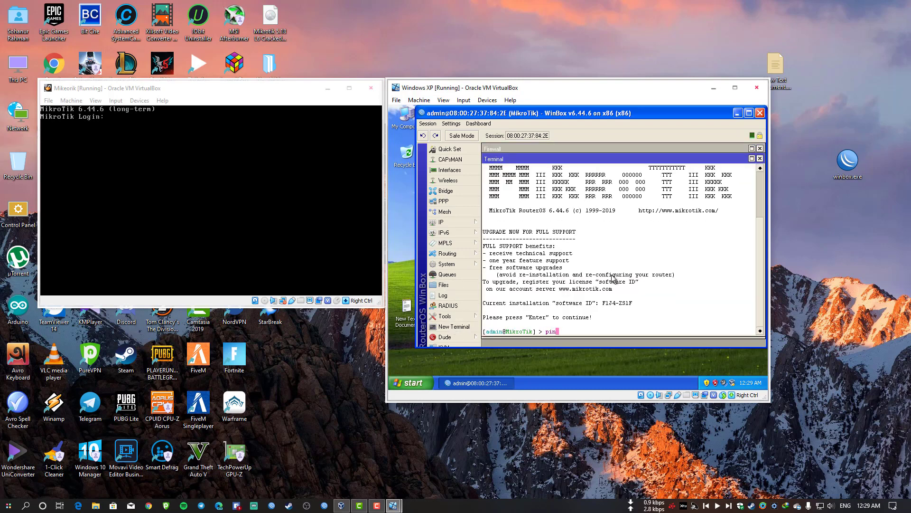
Ping 8.8.8.8 from the router terminal, then bring up the IP Address List.
type("ping 8.8.8.8")
key("Return")
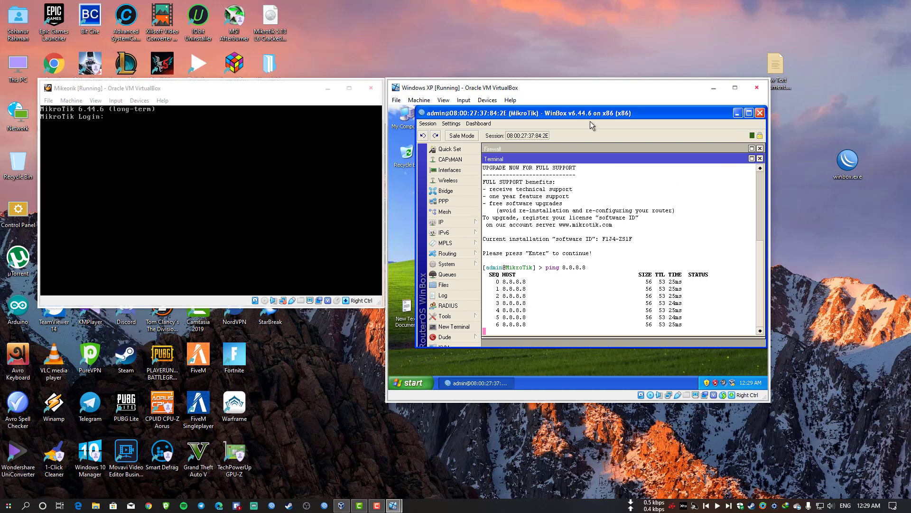
mouse_move(586, 117)
left_mouse_down()
mouse_move(593, 148)
mouse_move(580, 113)
left_mouse_up()
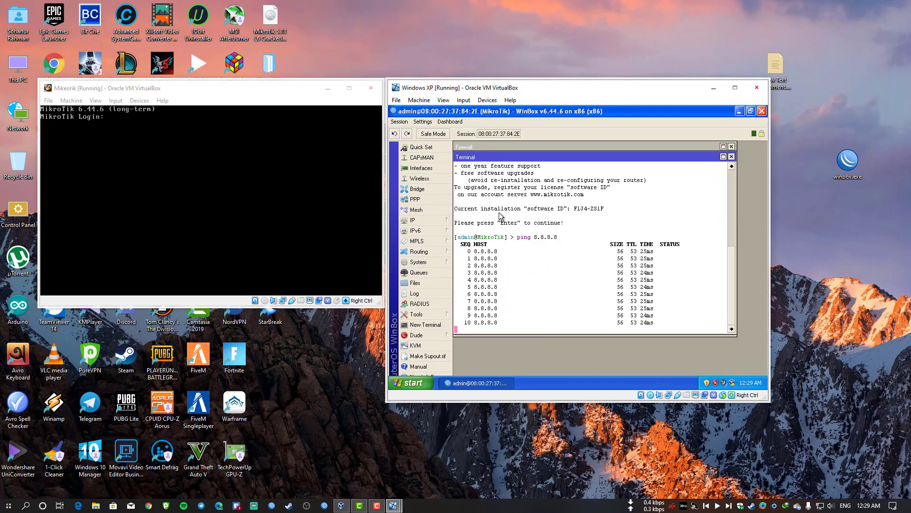
left_click(427, 219)
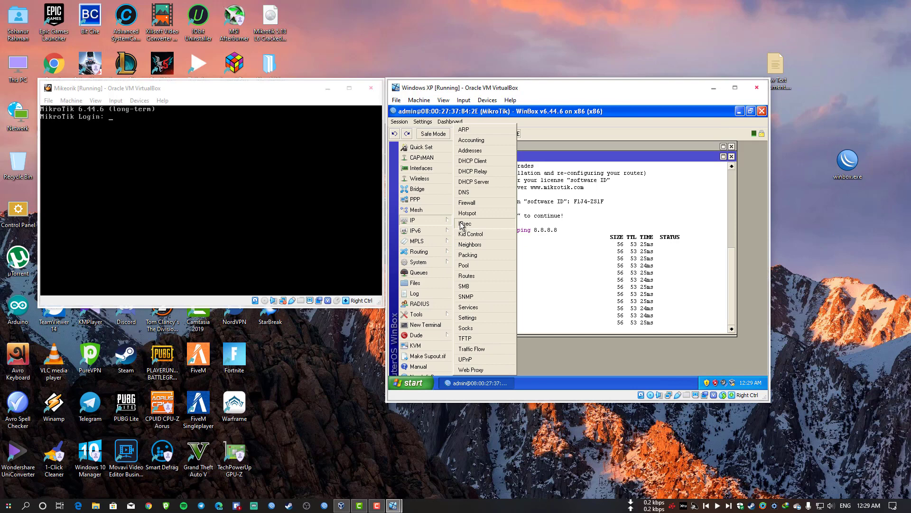
left_click(486, 150)
left_click_drag(528, 159, 547, 168)
Add the address 192.168.99.1/24 on the LAN interface.
left_click(515, 181)
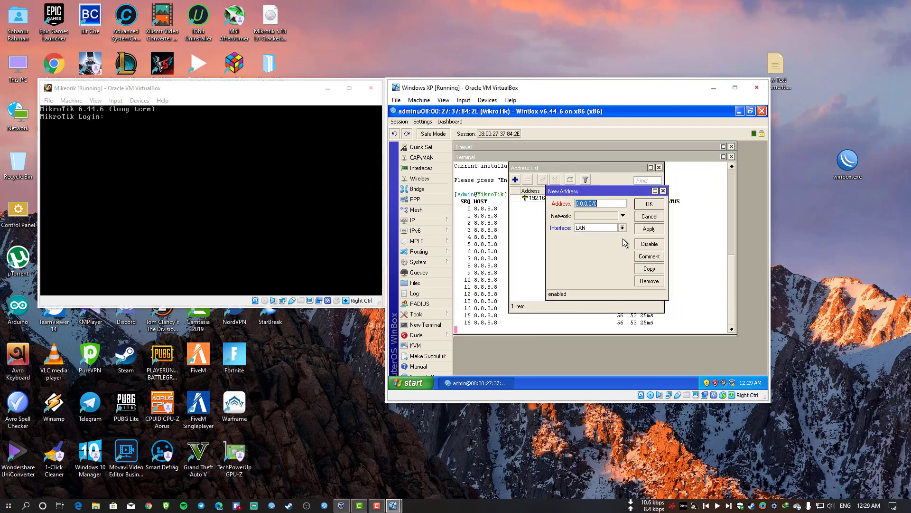
left_click(617, 228)
left_click(614, 231)
double_click(607, 204)
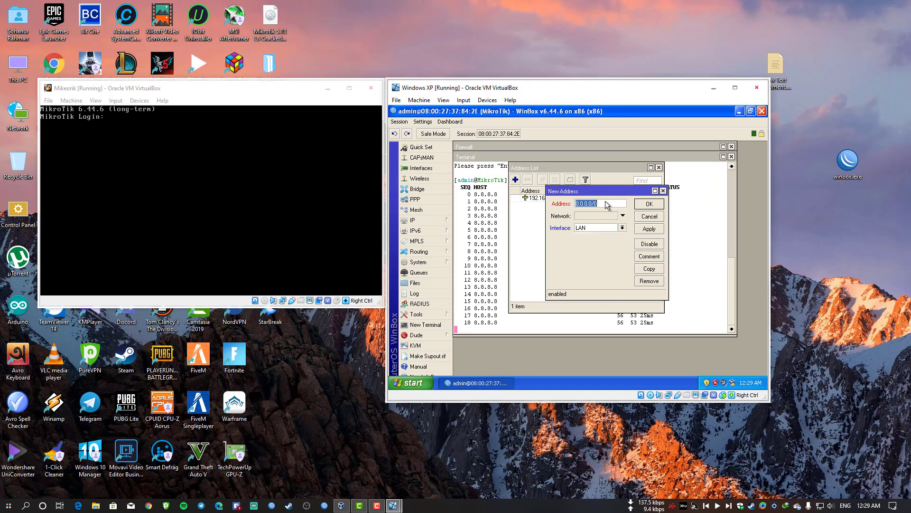
type("192.168.9")
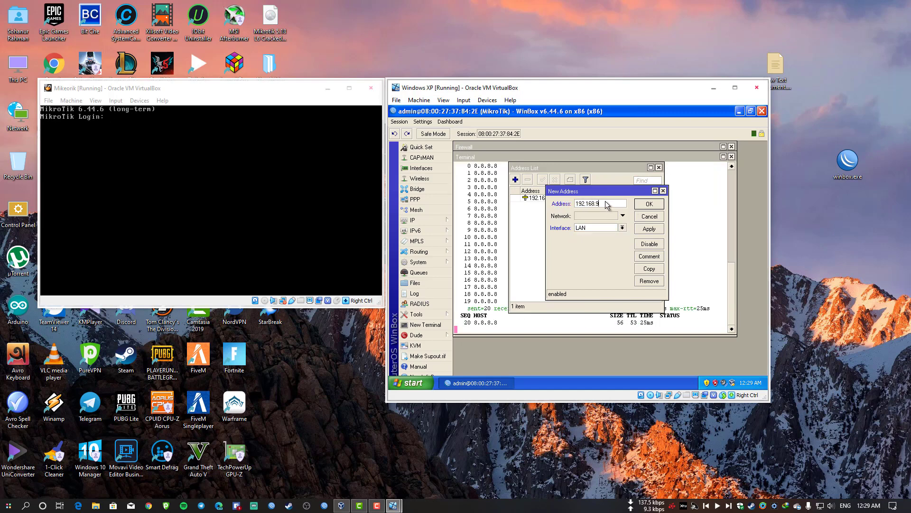
type("9.1/24")
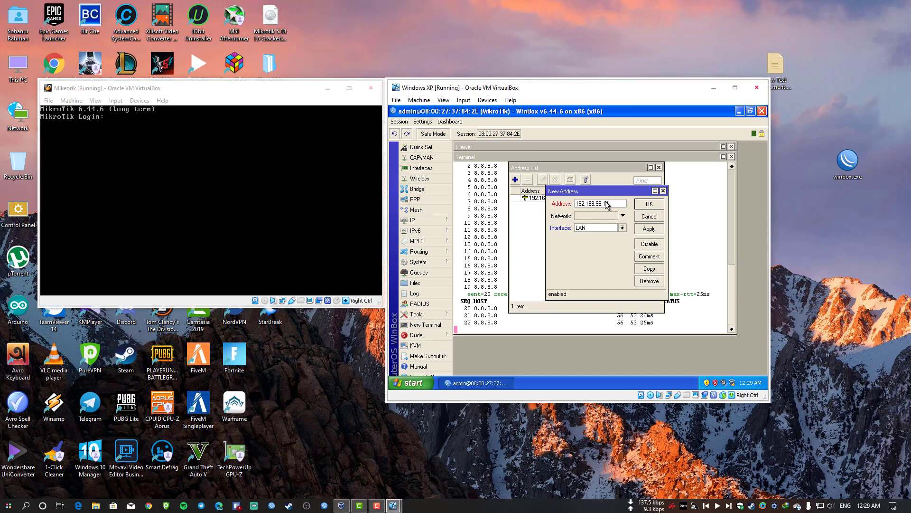
left_click(643, 228)
left_click(654, 220)
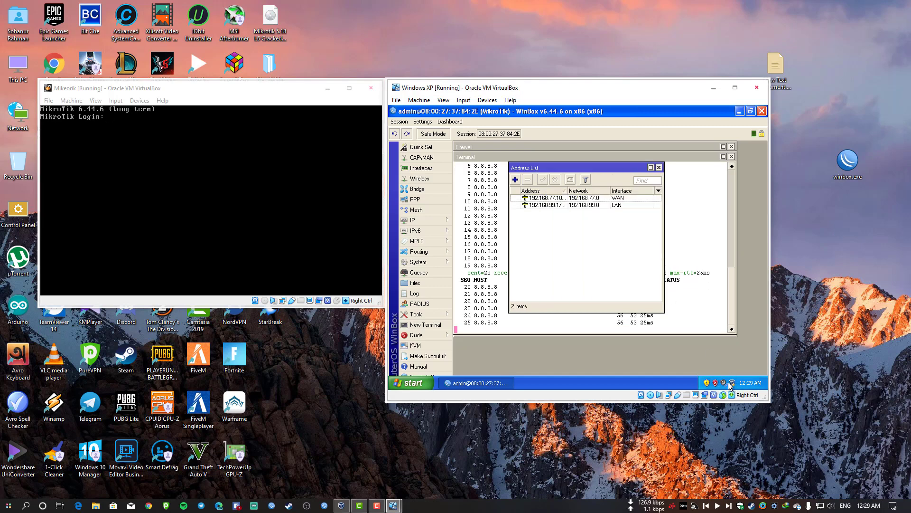
left_click(420, 382)
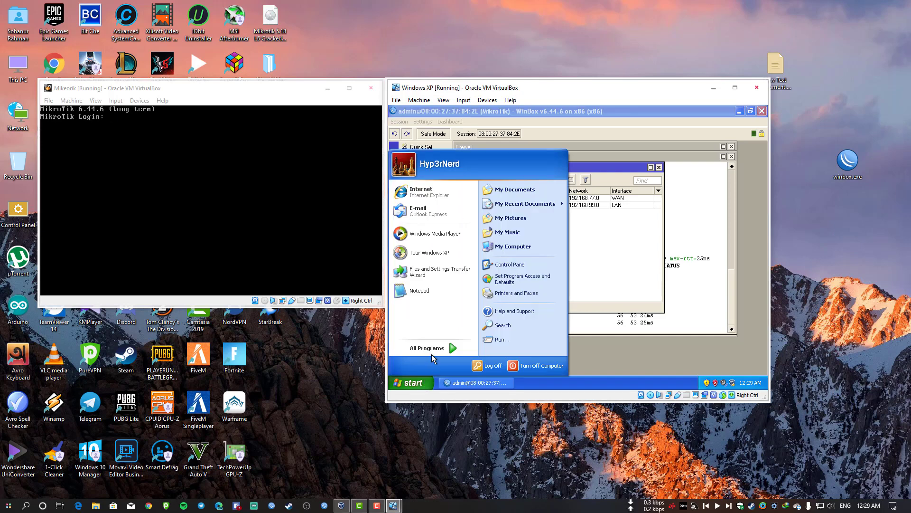
Close the stray Notepad window without saving.
type("net")
left_click(696, 154)
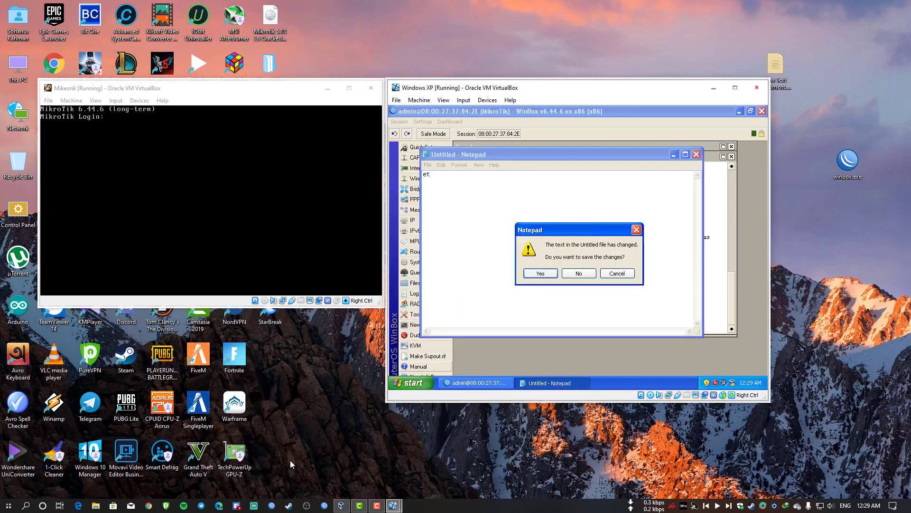
left_click(578, 273)
Open Network Connections from Control Panel in Classic View, with the VM maximized.
left_click(410, 384)
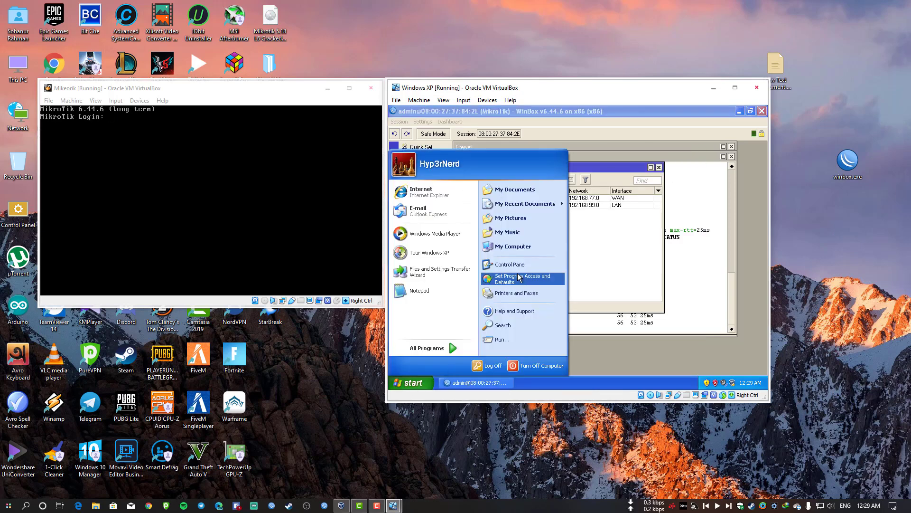
left_click(517, 265)
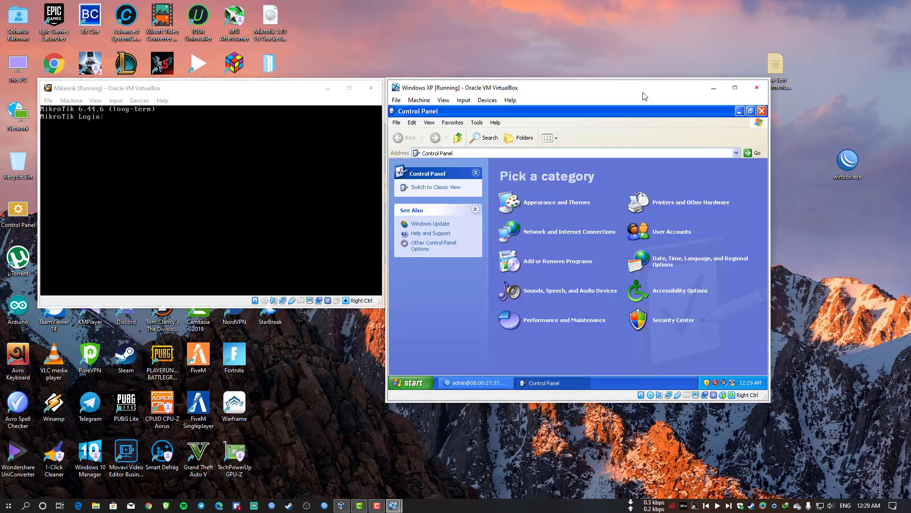
double_click(644, 93)
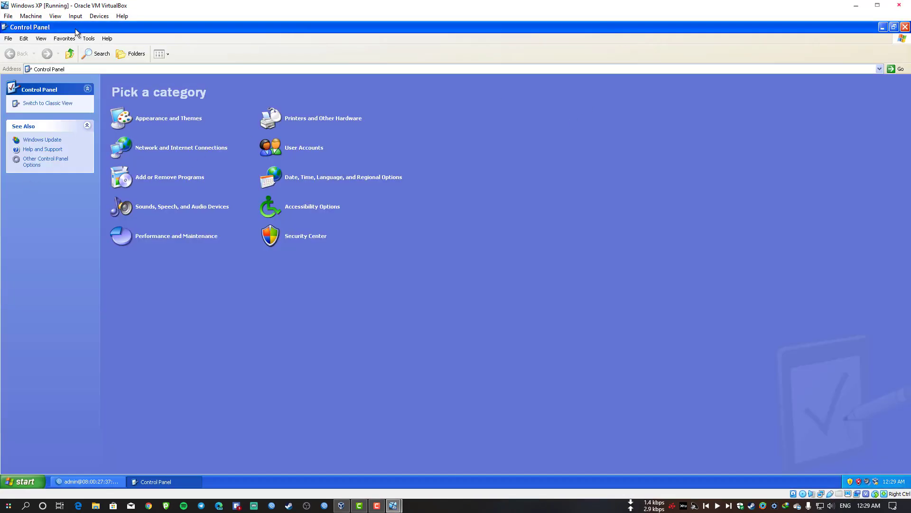
left_click(63, 104)
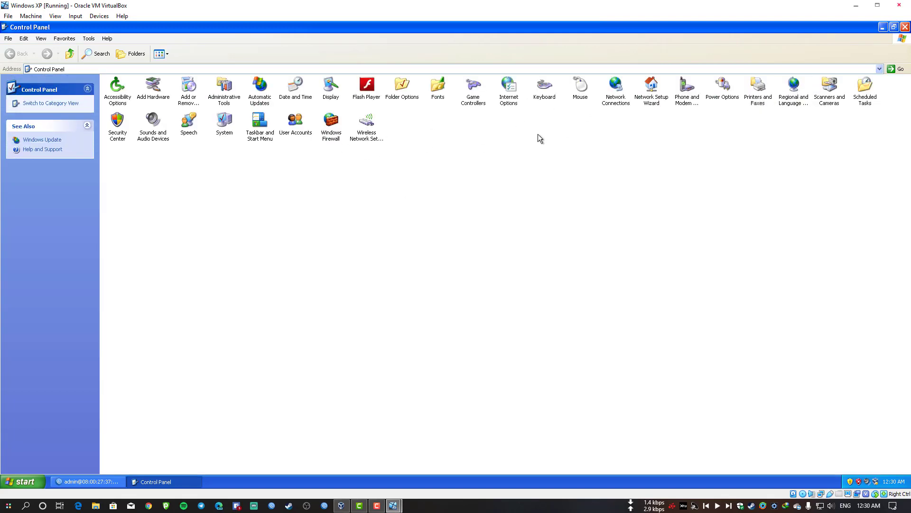
double_click(615, 87)
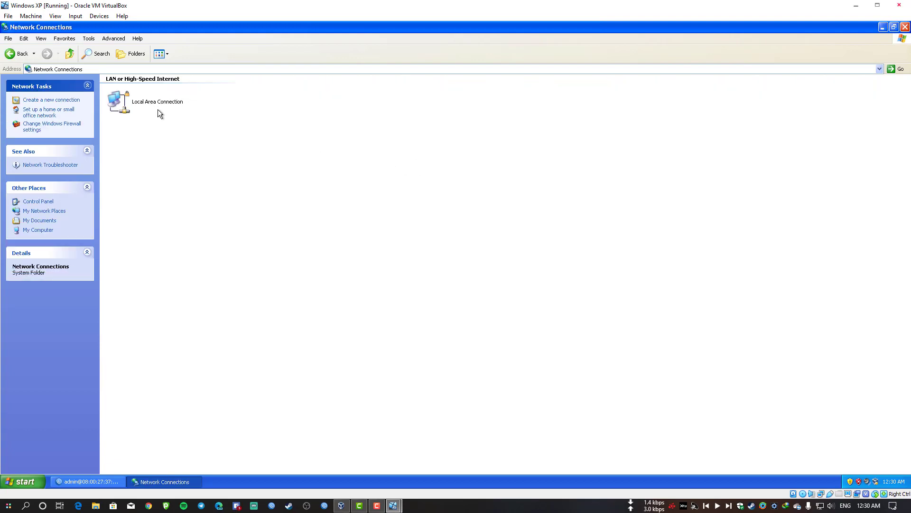
Open the Internet Protocol (TCP/IP) properties of the Local Area Connection.
left_click(153, 107)
right_click(153, 106)
left_click(199, 179)
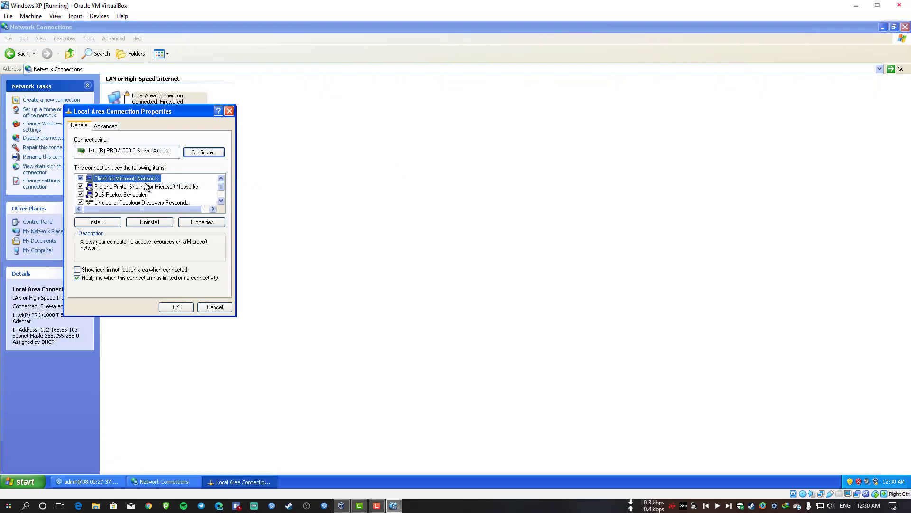
scroll(156, 190, "down", 1)
left_click(141, 196)
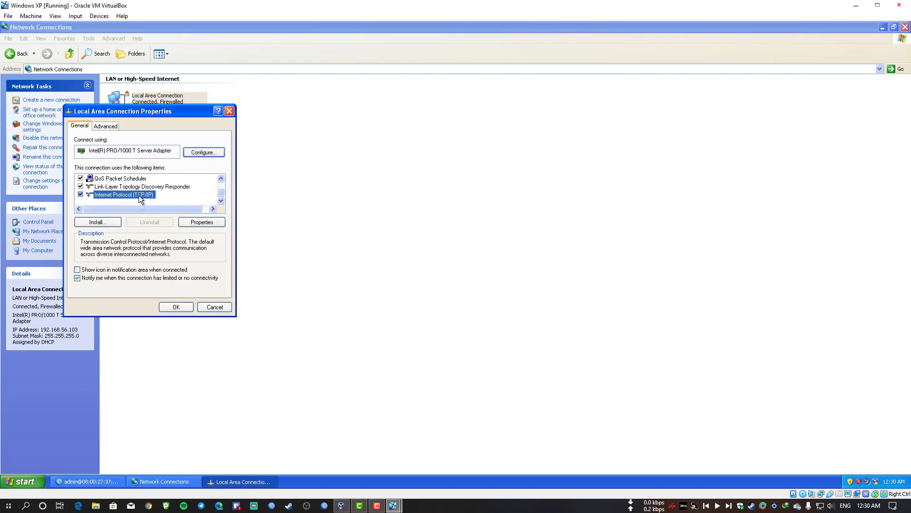
scroll(170, 197, "up", 1)
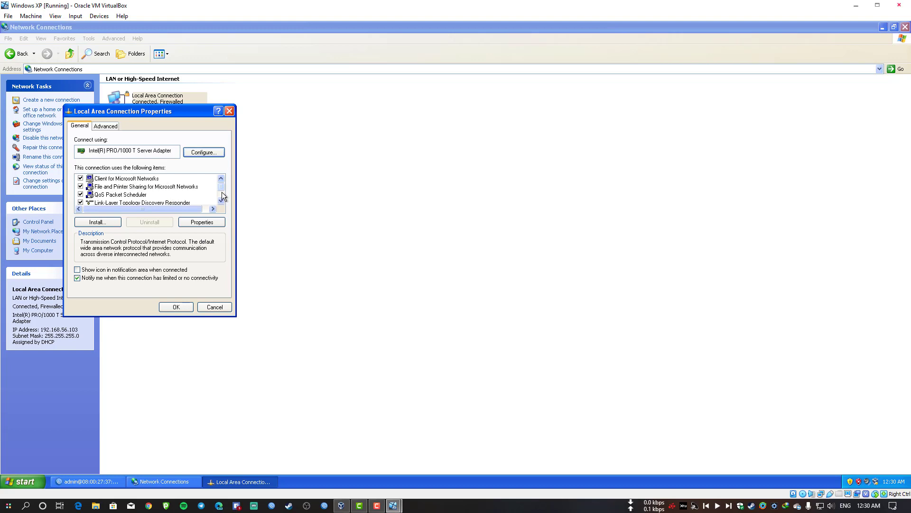
scroll(221, 189, "down", 1)
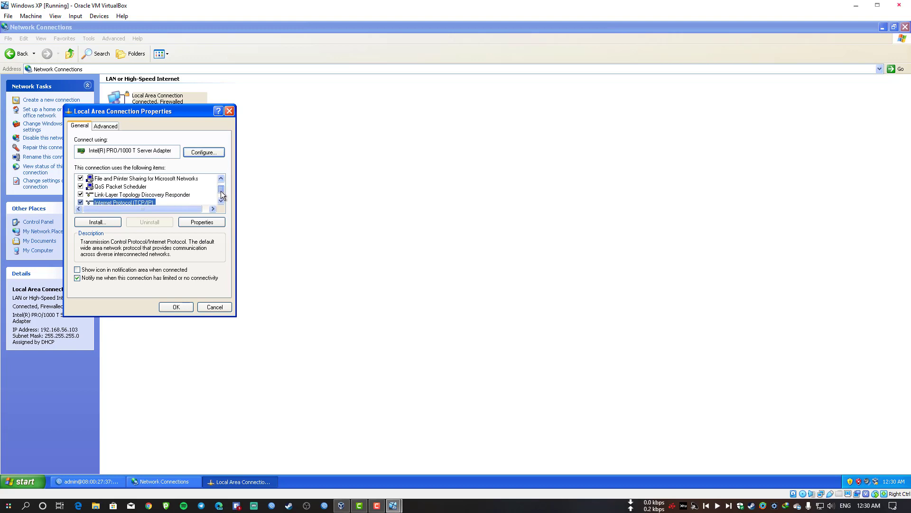
double_click(148, 194)
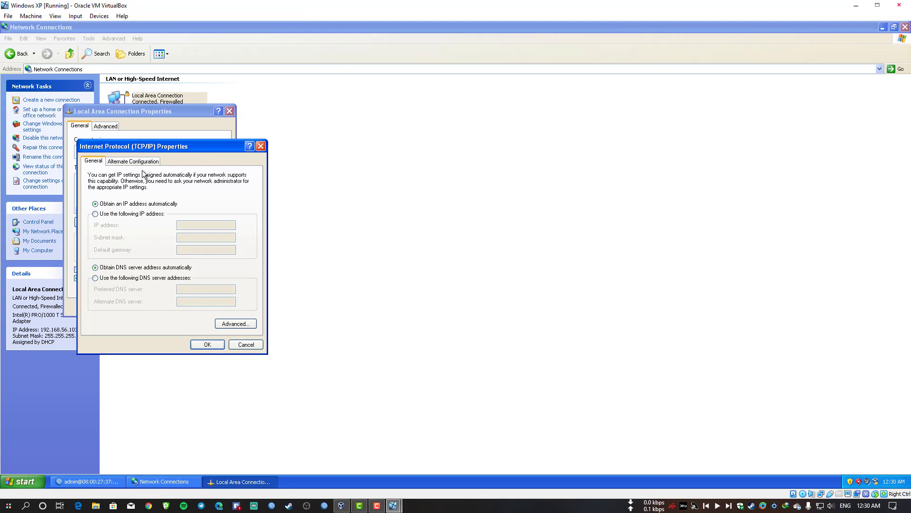
left_click(119, 162)
left_click(94, 161)
Set static IP 192.168.99.10, mask 255.255.255.0 and gateway 192.168.99.1, and apply.
left_click(96, 214)
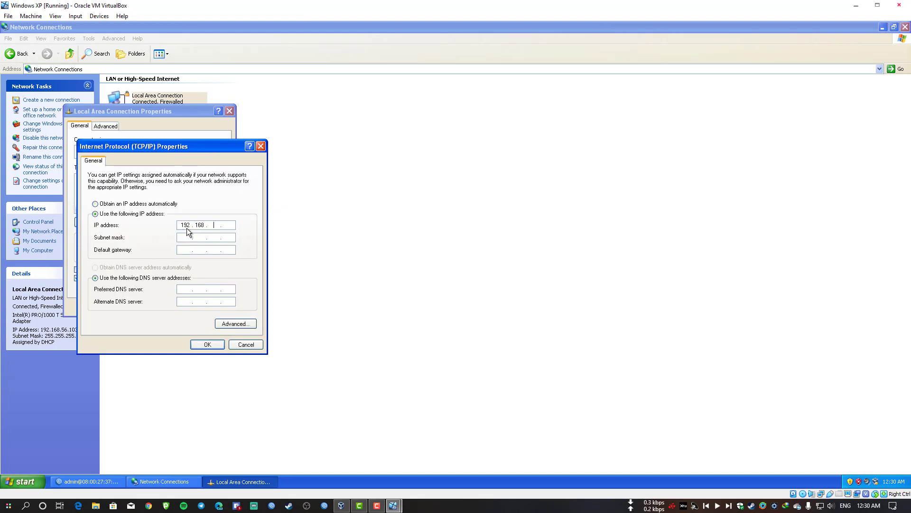
left_click(187, 228)
type("192 . 168 . 99 . 10")
key("Tab")
key("Tab")
type("192.168.99.12")
key("Tab")
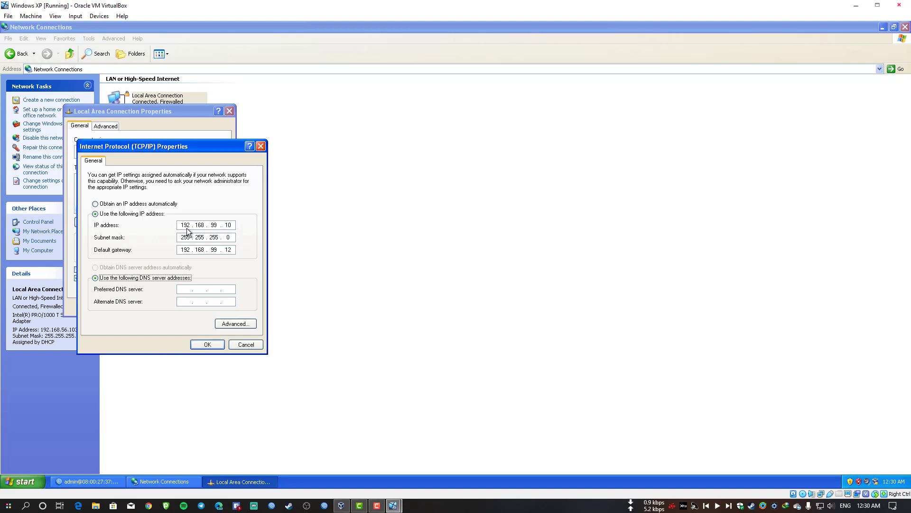
key("Tab")
key("BackSpace")
left_click(216, 343)
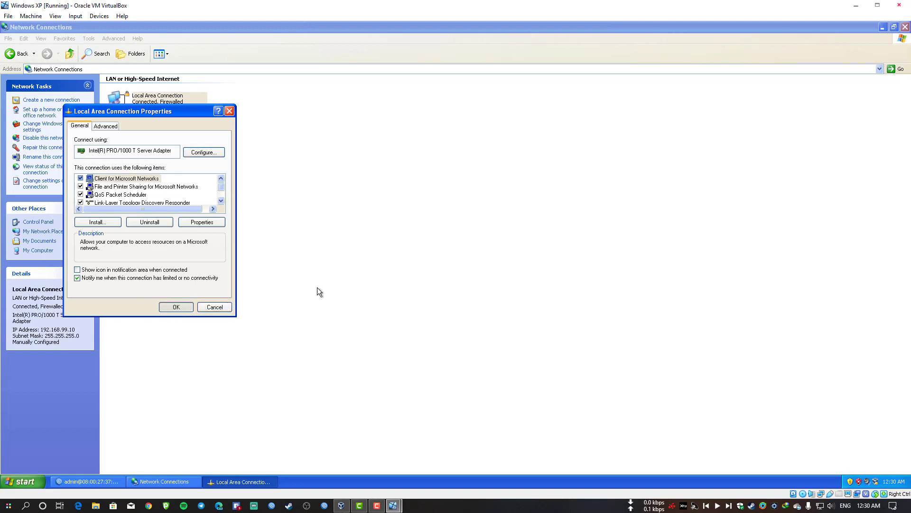
left_click(9, 482)
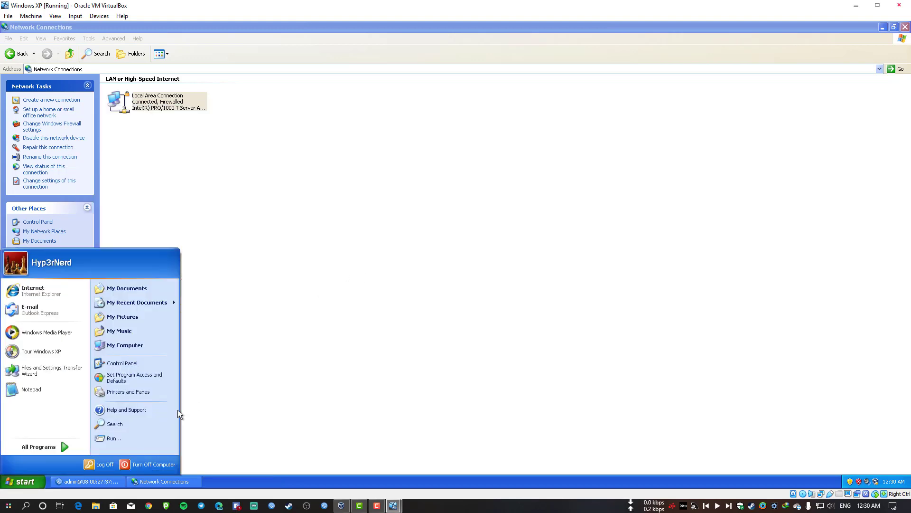
Launch cmd from Run and ping 8.8.8.8, getting replies around 25 ms.
left_click(125, 440)
type("cmd")
key("Return")
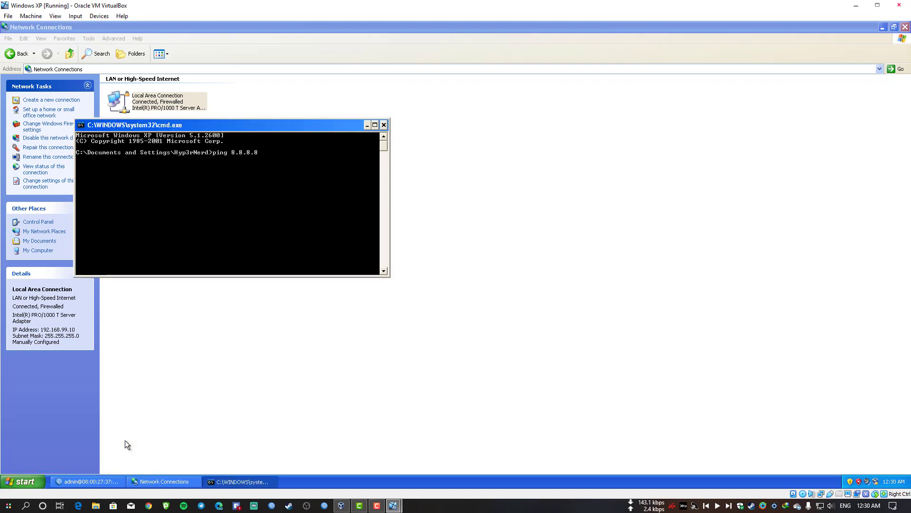
key("Return")
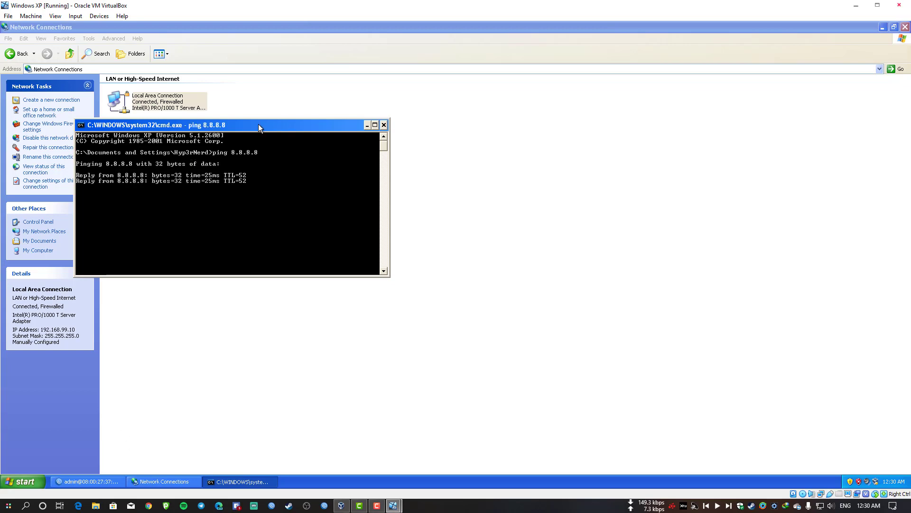
Close the Network Connections and command prompt windows.
left_click_drag(258, 124, 556, 124)
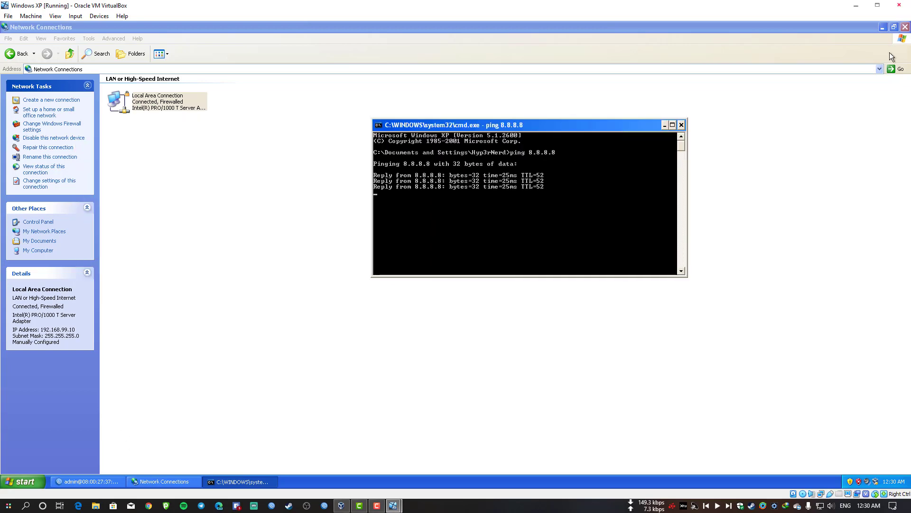
left_click(905, 27)
left_click_drag(505, 125, 577, 127)
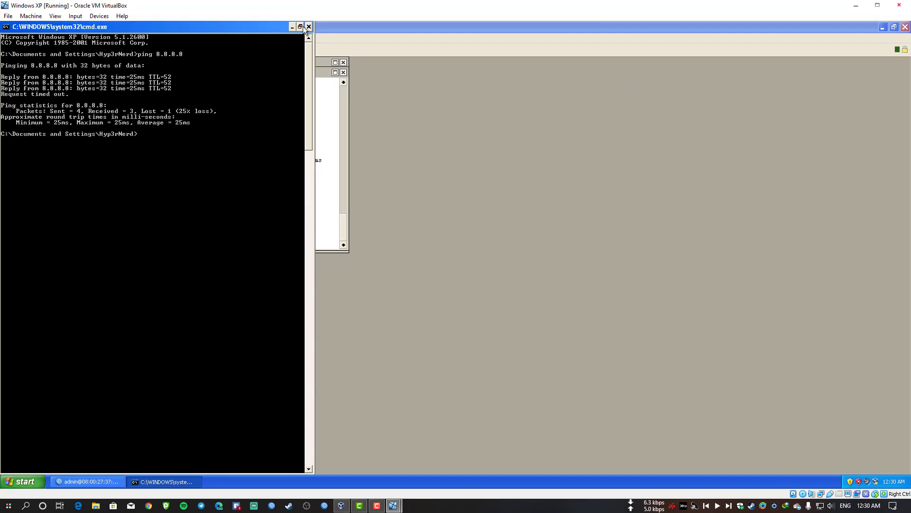
left_click(308, 26)
Lay out the windows: Route List upper left, Interface List top centre, Address List upper right, Terminal lower left, Firewall right.
left_click_drag(211, 86, 648, 170)
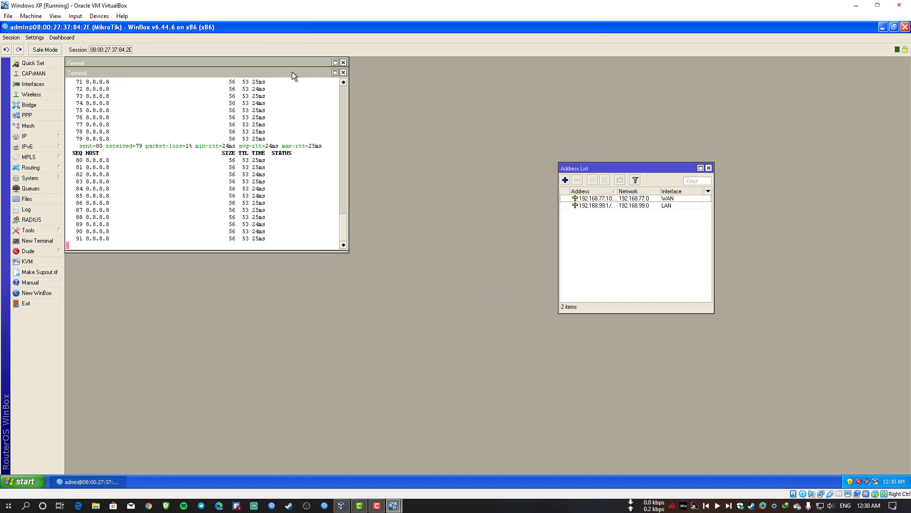
left_click_drag(293, 76, 514, 171)
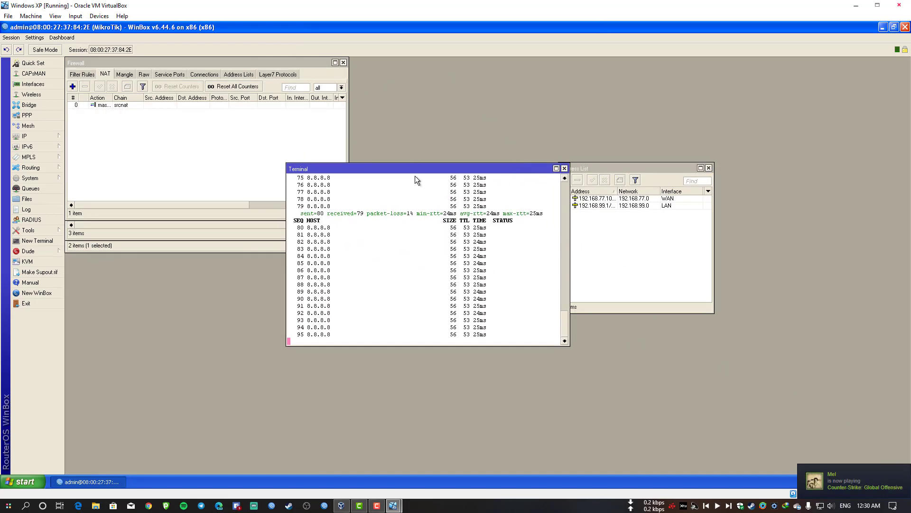
left_click_drag(427, 167, 218, 267)
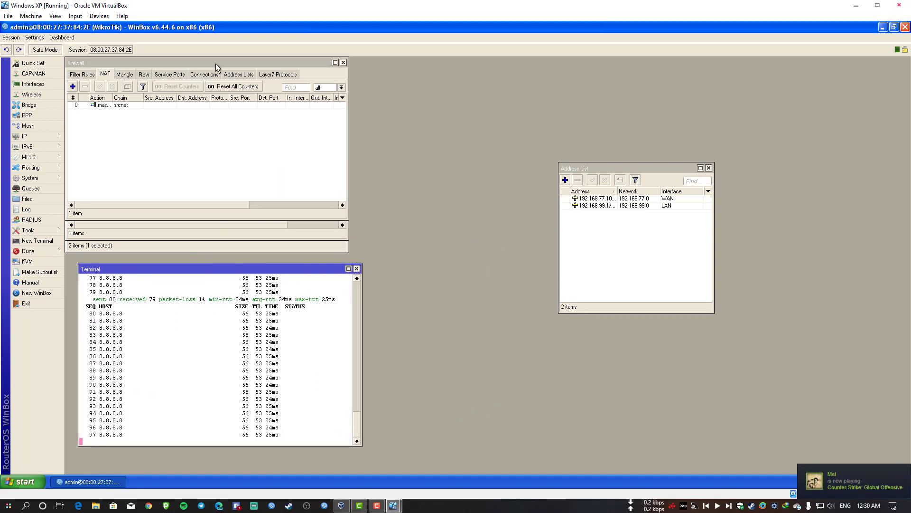
left_click_drag(183, 64, 629, 282)
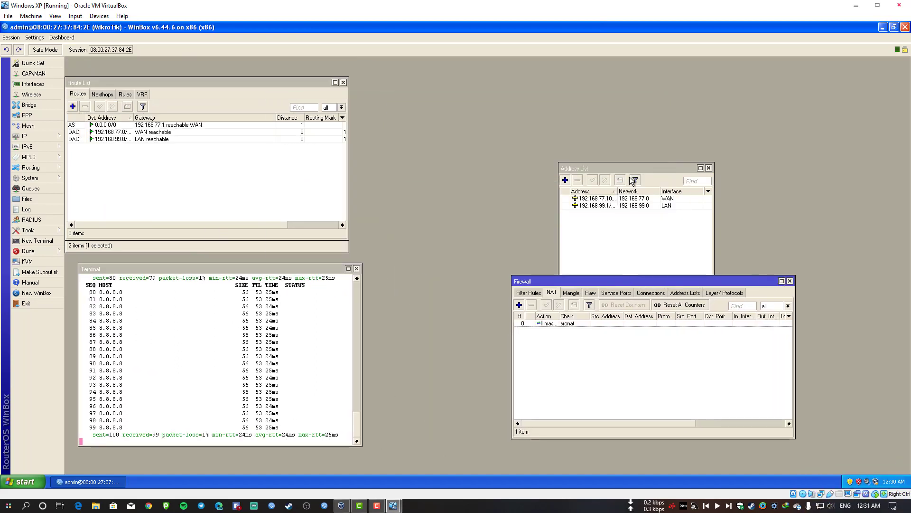
left_click_drag(631, 168, 671, 90)
left_click_drag(662, 280, 689, 248)
left_click_drag(209, 83, 386, 75)
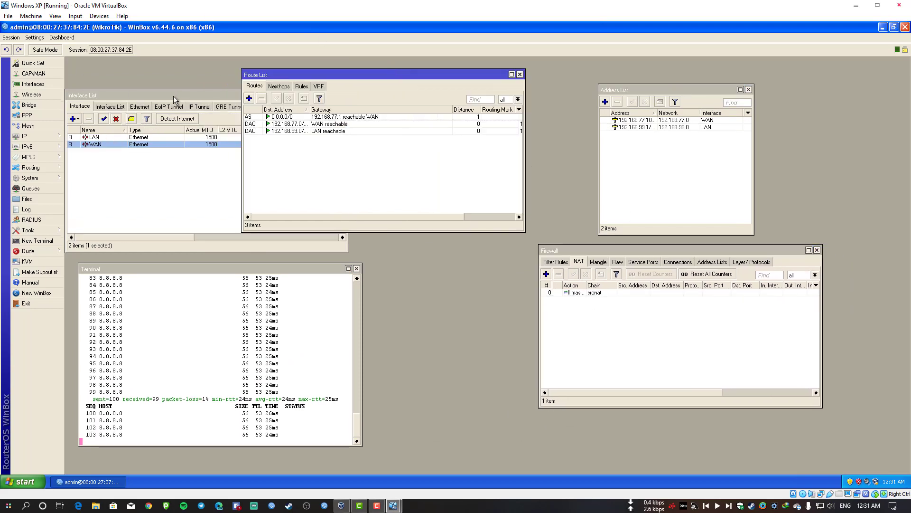
left_click_drag(173, 99, 487, 264)
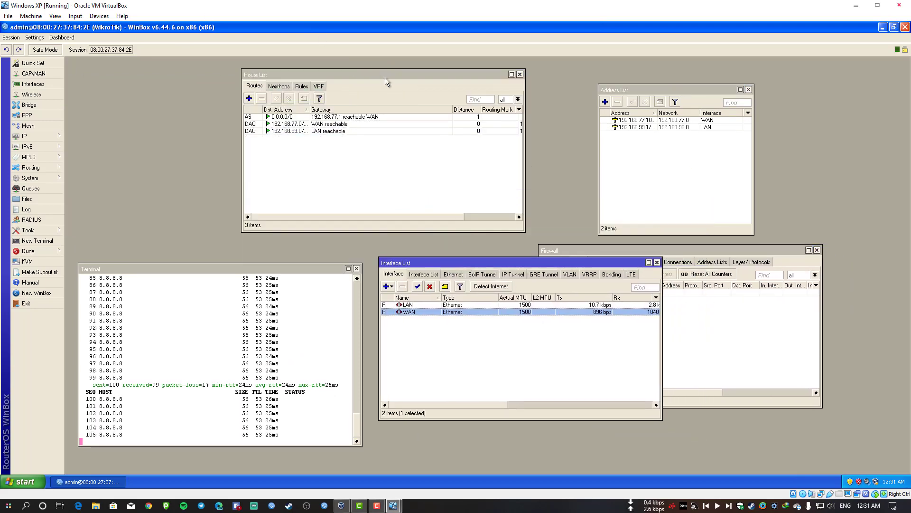
left_click_drag(384, 77, 216, 82)
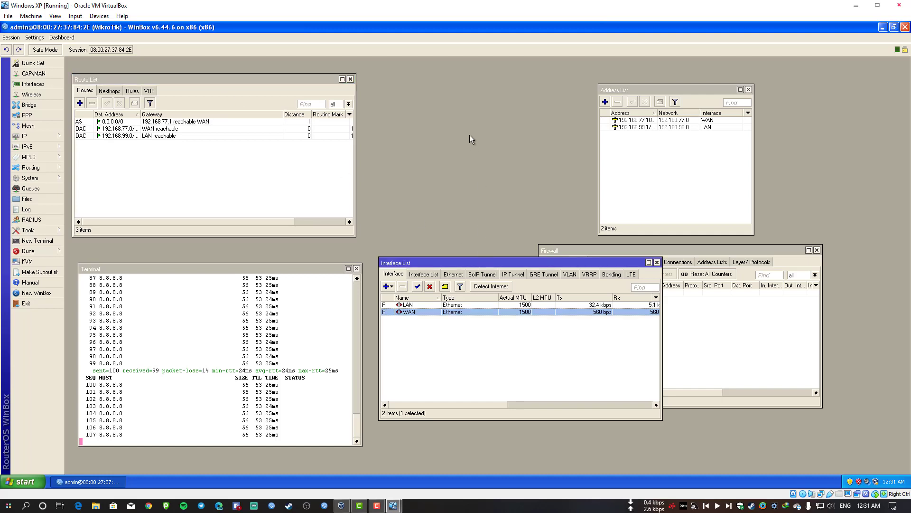
left_click_drag(533, 263, 513, 78)
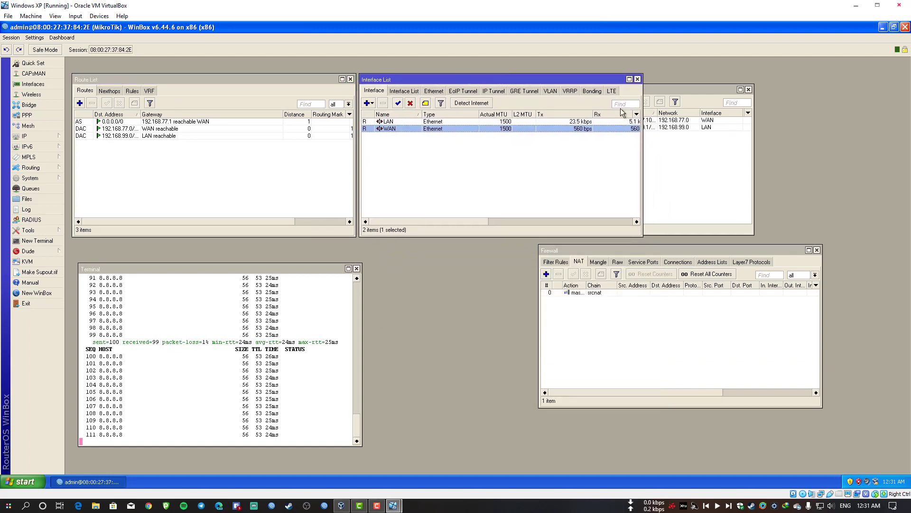
left_click_drag(677, 89, 781, 76)
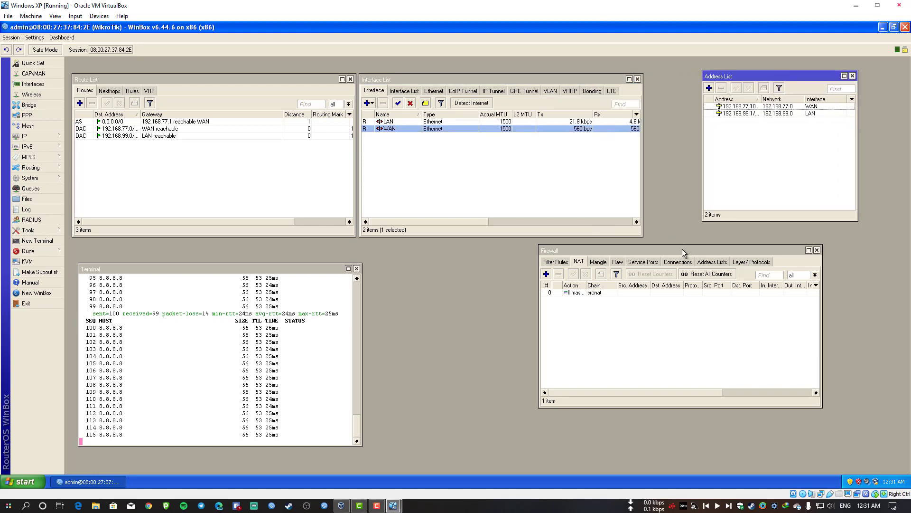
Stop the router's ping to 8.8.8.8 in the Terminal with Ctrl+C, ending at 117 of 118 replies.
left_click(283, 383)
key("ctrl+c")
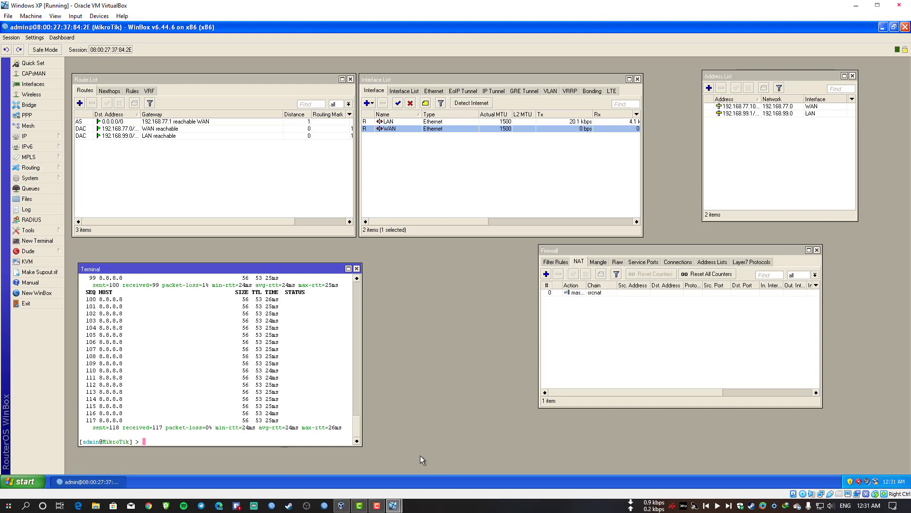
mouse_move(380, 497)
left_click(411, 482)
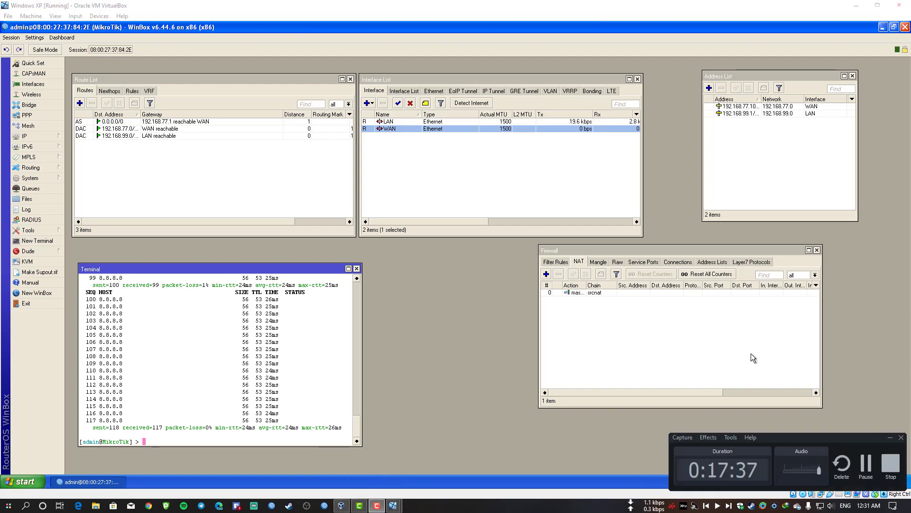